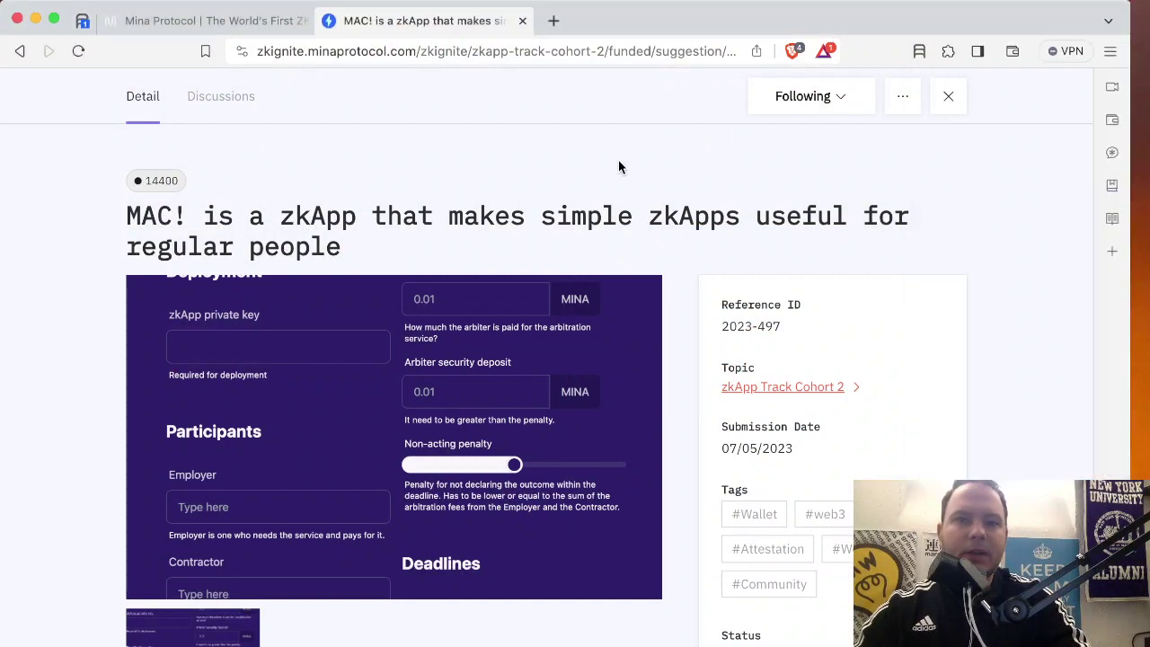
# Step: Skim the MAC! zkApp proposal from its introduction through the Architecture & Design section
pyautogui.scroll(-10, 618, 160)
pyautogui.scroll(-1, 618, 166)
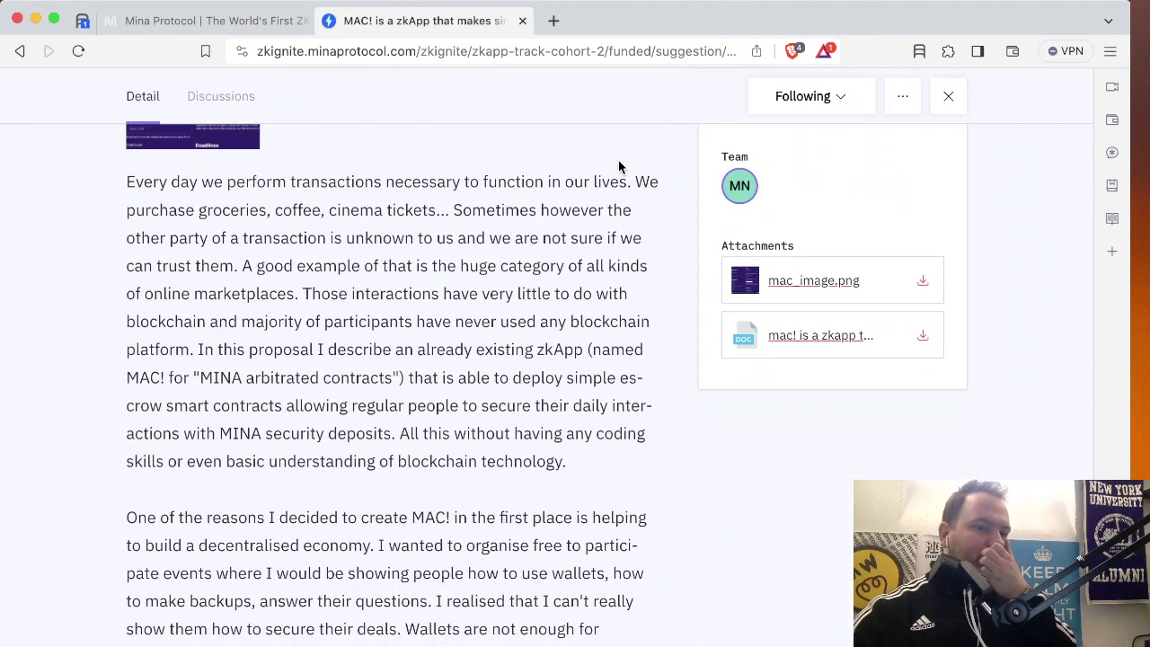
pyautogui.scroll(-10, 618, 166)
pyautogui.scroll(15, 618, 166)
pyautogui.scroll(-10, 618, 166)
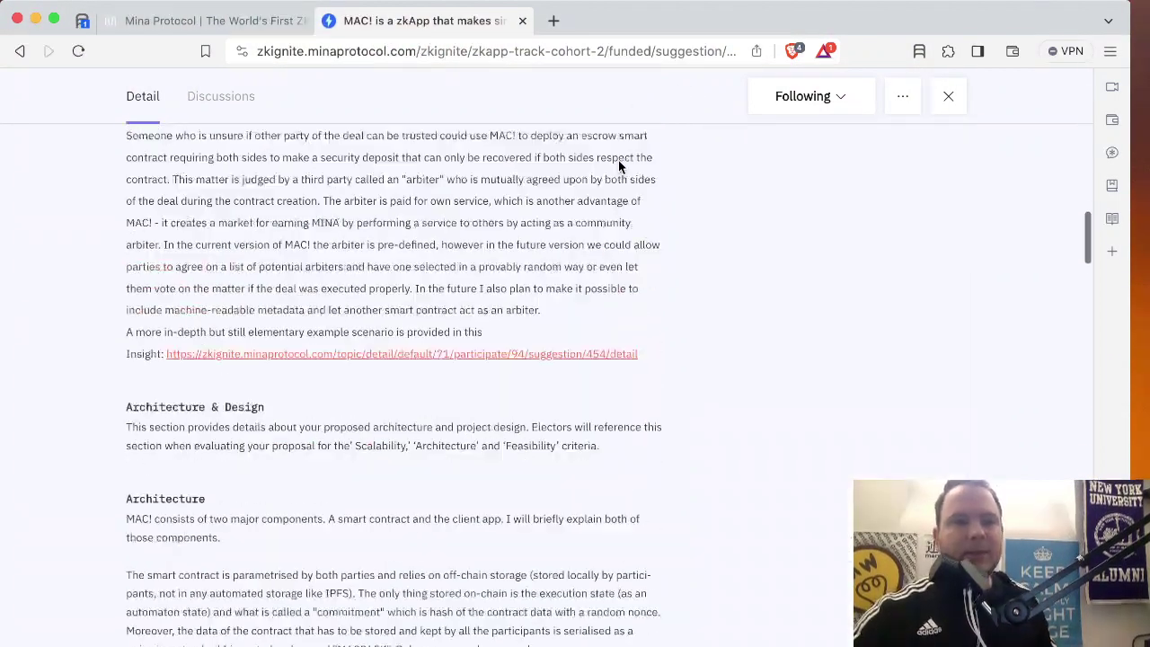
pyautogui.scroll(15, 618, 166)
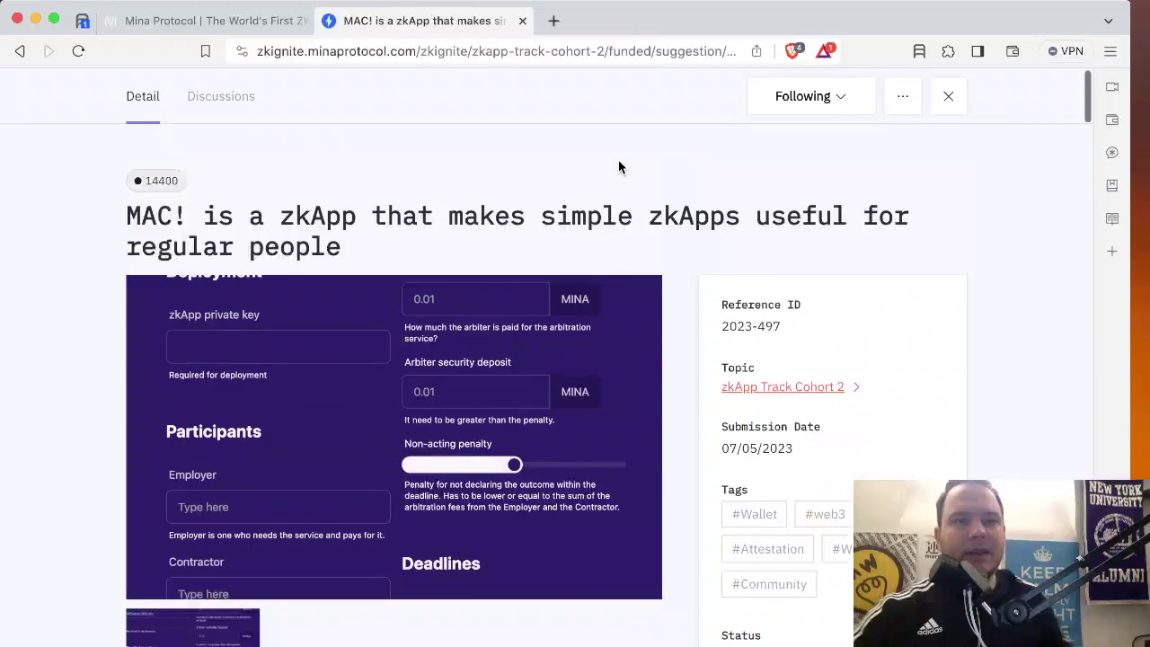
# Step: Open the MAC! web app at mac.sqrtxx.com in a new browser tab
pyautogui.click(553, 21)
pyautogui.write('mac')
pyautogui.press('Return')
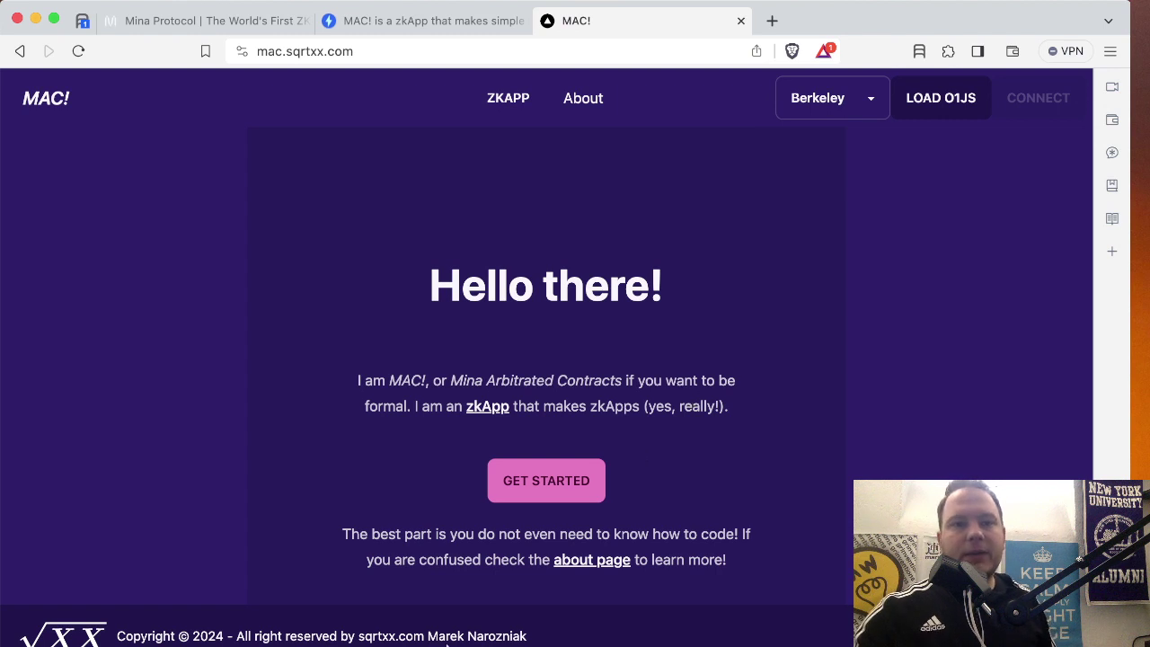
pyautogui.click(526, 108)
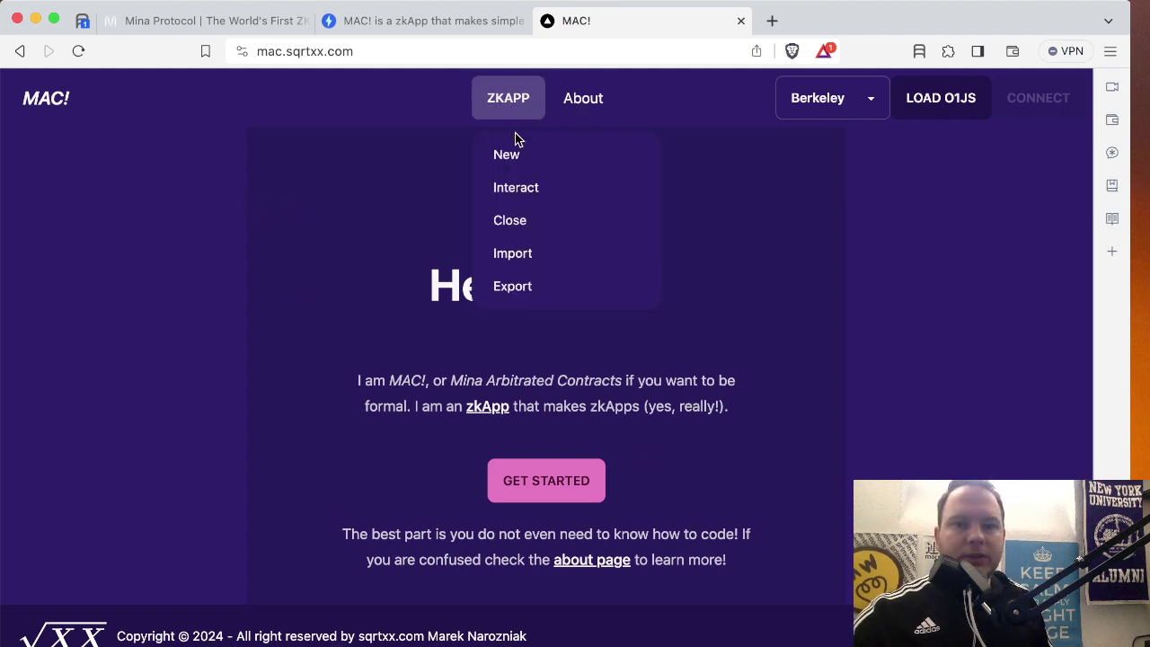
pyautogui.click(429, 176)
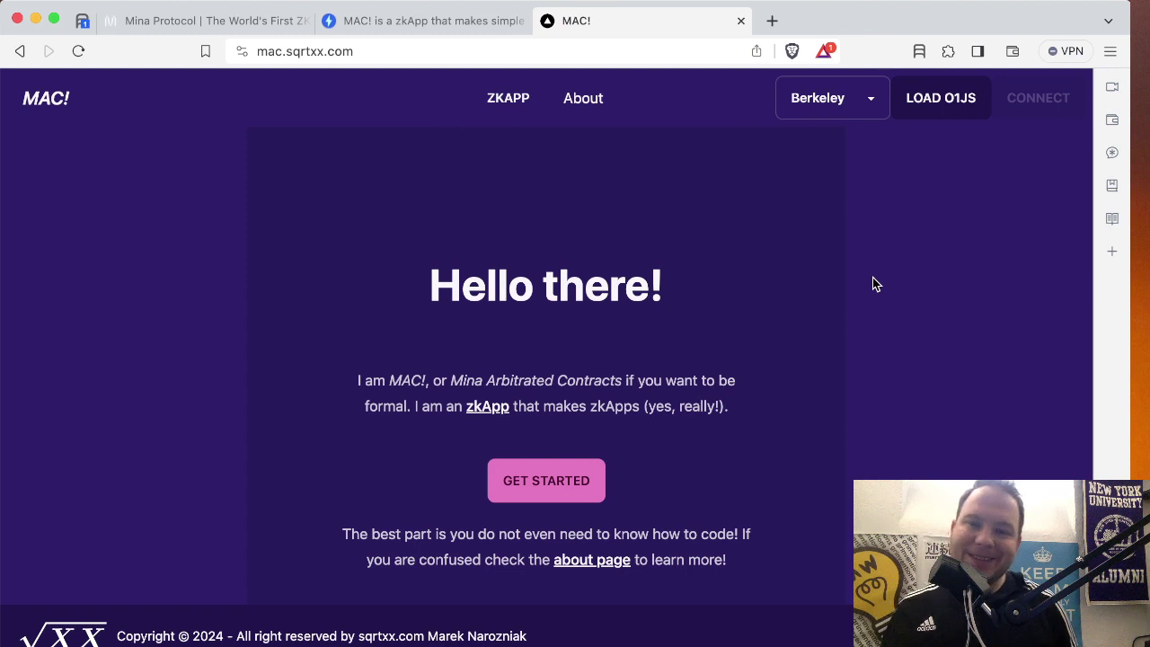
pyautogui.click(868, 114)
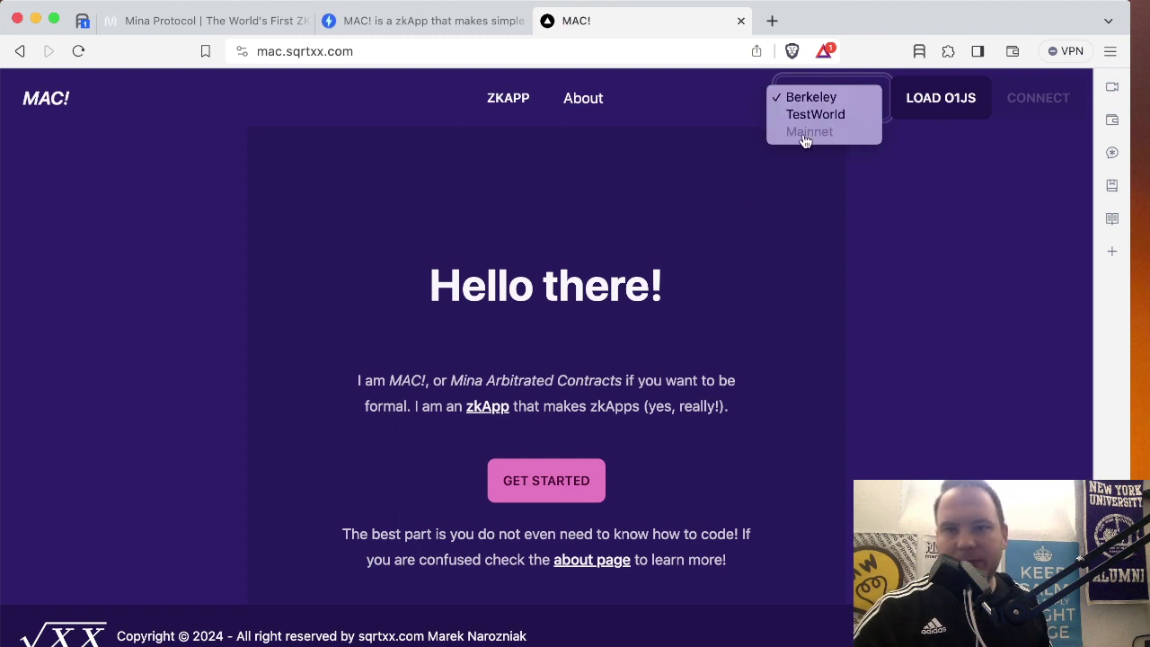
pyautogui.click(932, 315)
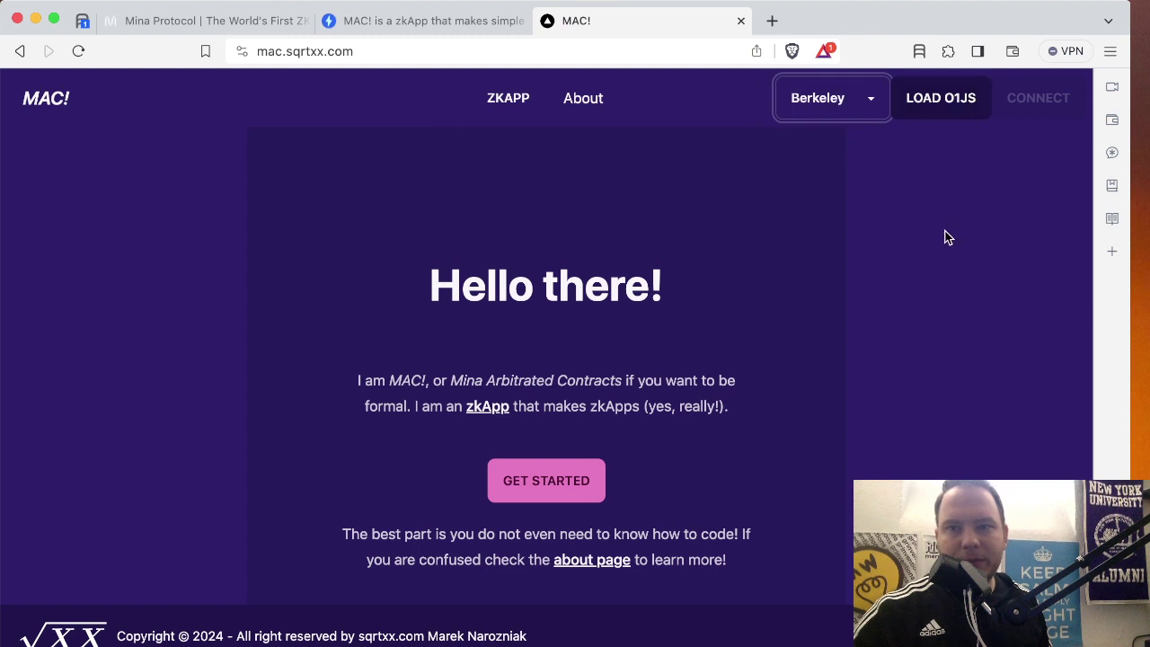
# Step: Load o1js and connect the MAC! app to the wallet on the Berkeley network
pyautogui.click(938, 106)
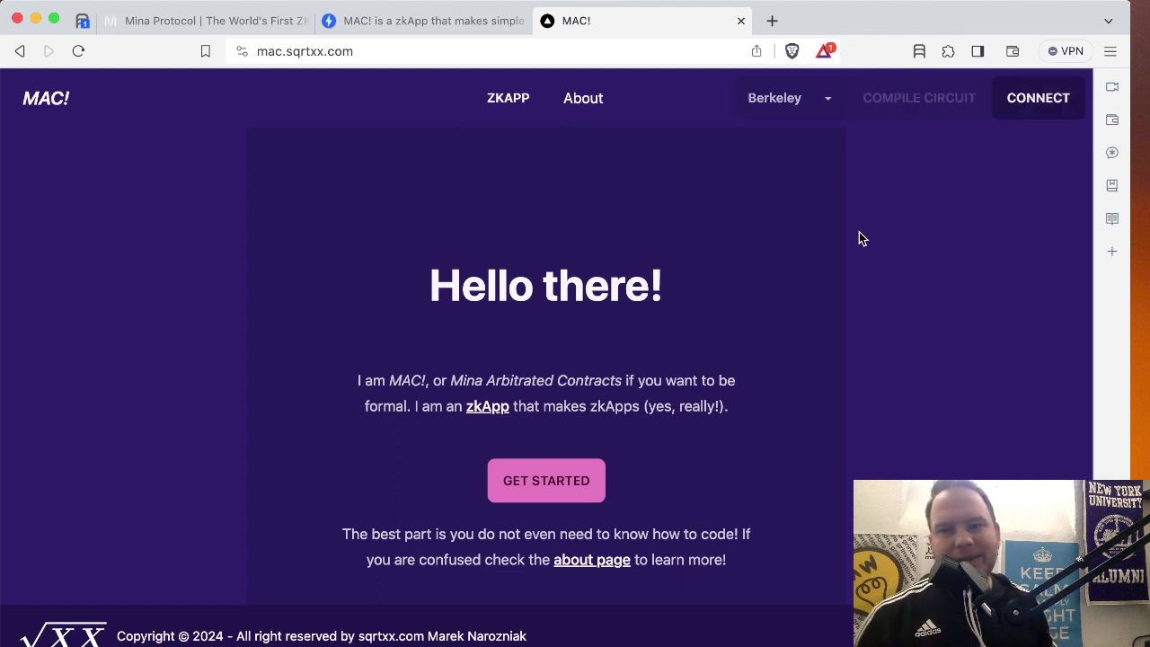
pyautogui.click(1033, 104)
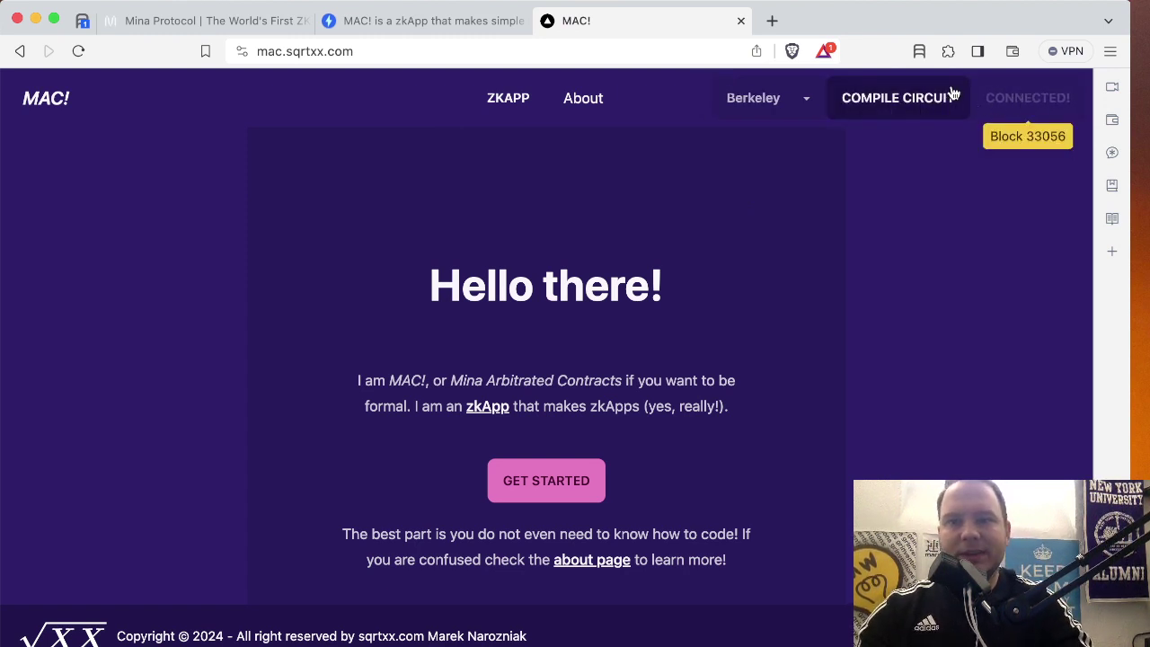
# Step: Unlock the Auro Wallet extension with the wallet password and dismiss its account view
pyautogui.click(947, 57)
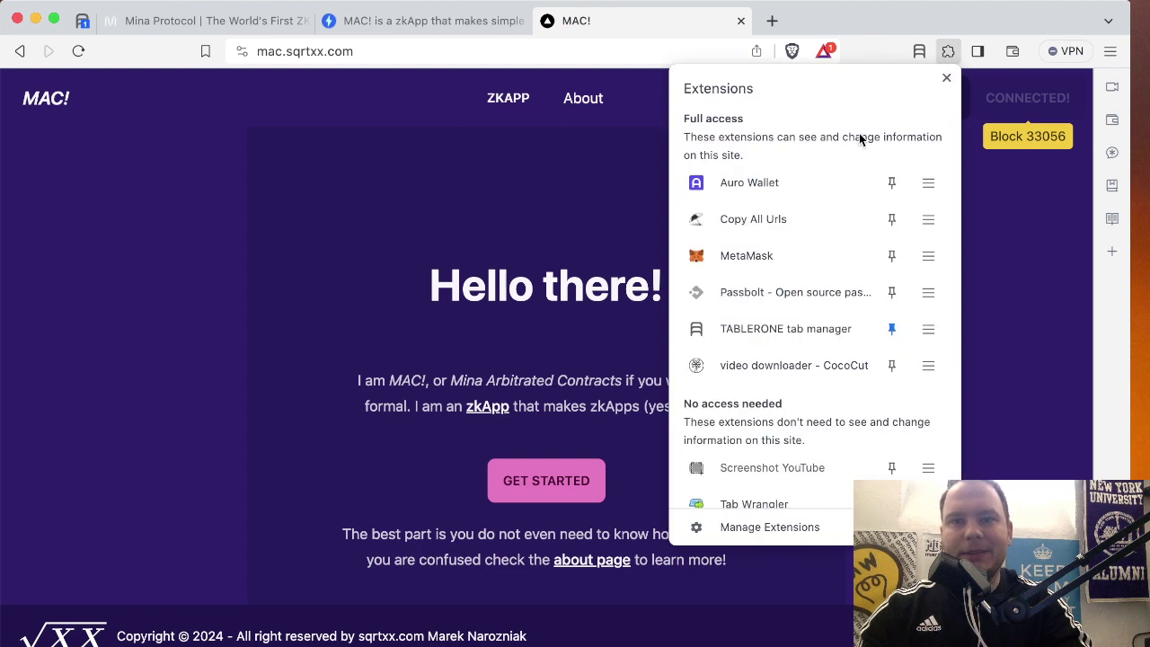
pyautogui.click(817, 179)
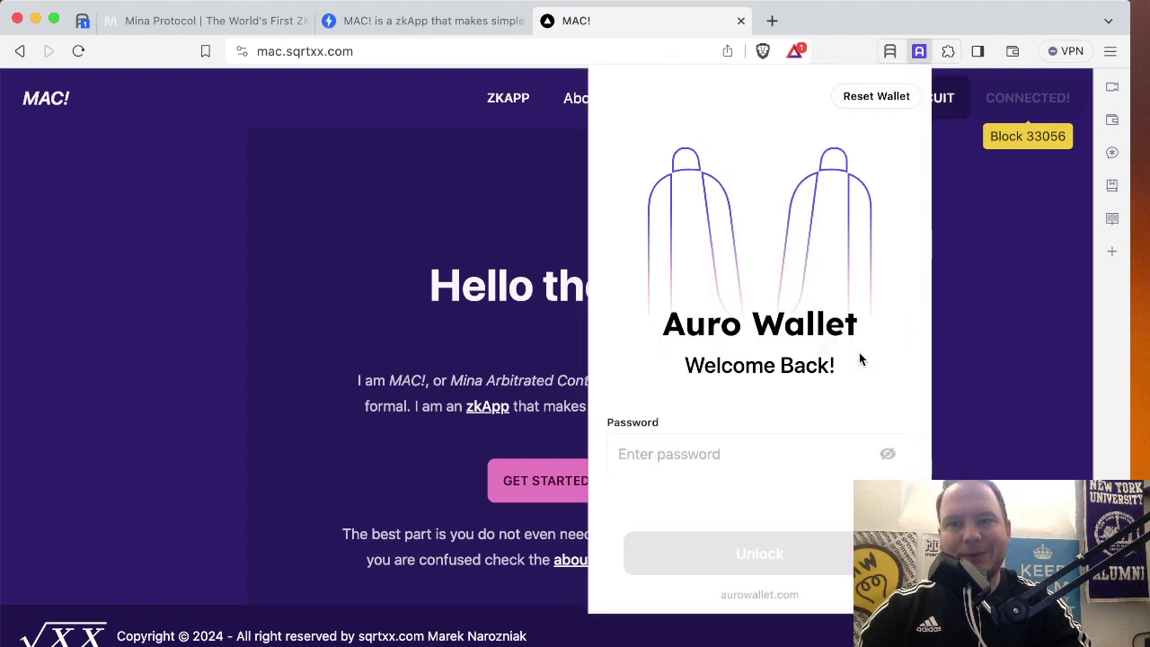
pyautogui.press('super+v')
pyautogui.click(722, 557)
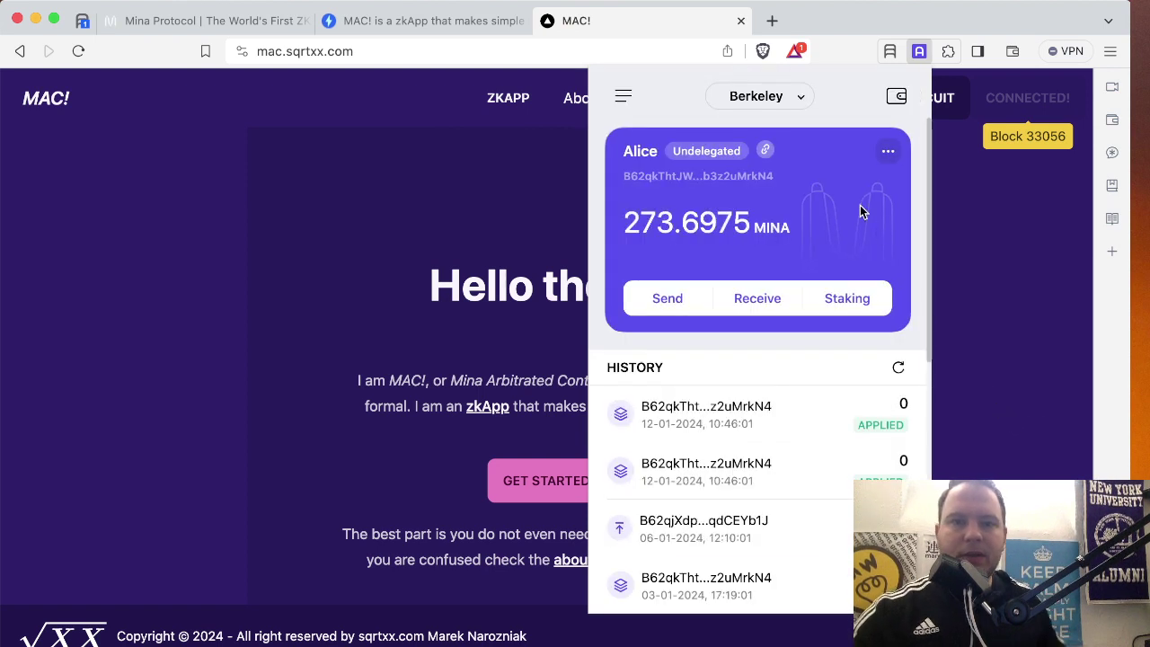
pyautogui.click(1042, 245)
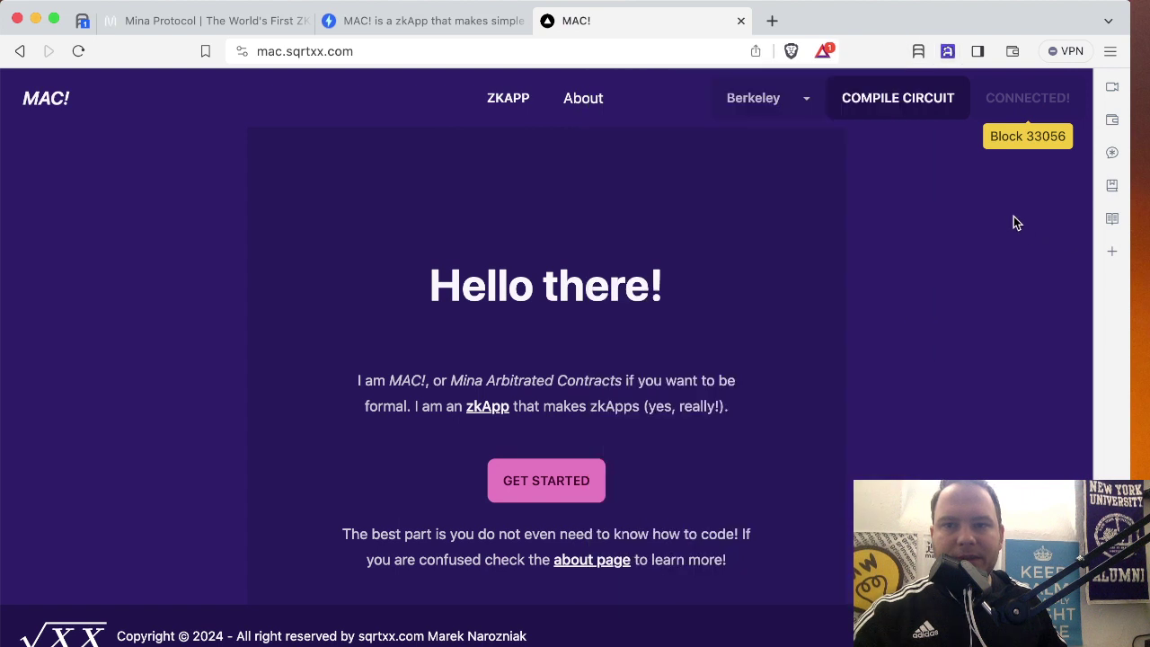
# Step: Start compiling the circuit and open the form for a new MAC! contract
pyautogui.click(904, 109)
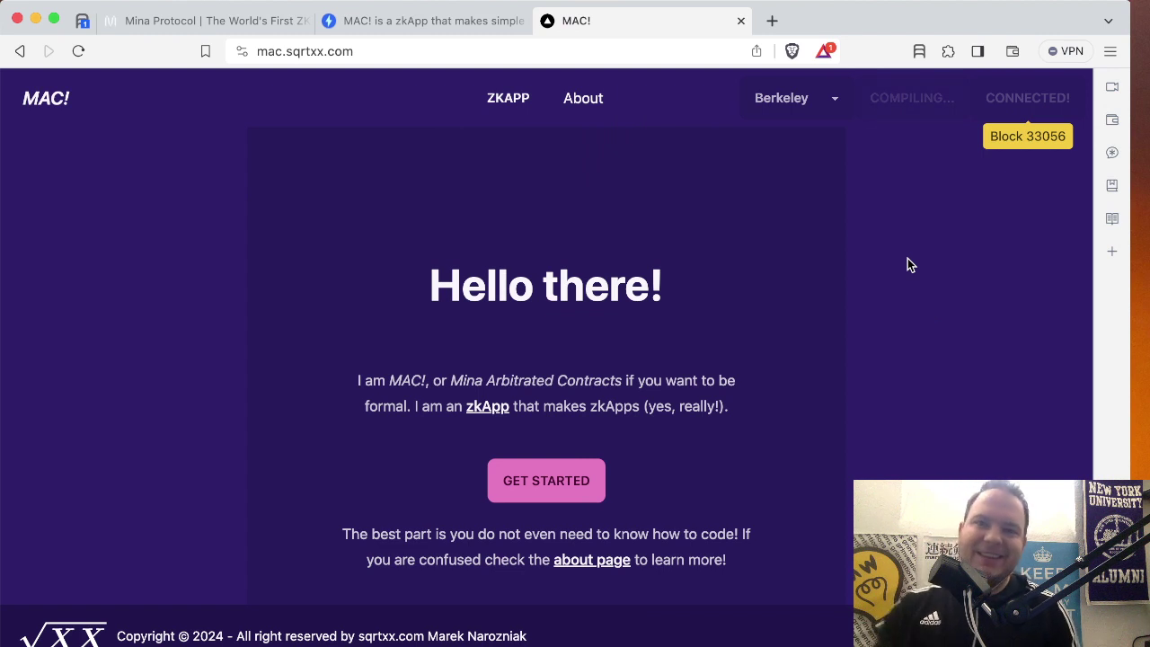
pyautogui.click(517, 113)
pyautogui.click(511, 155)
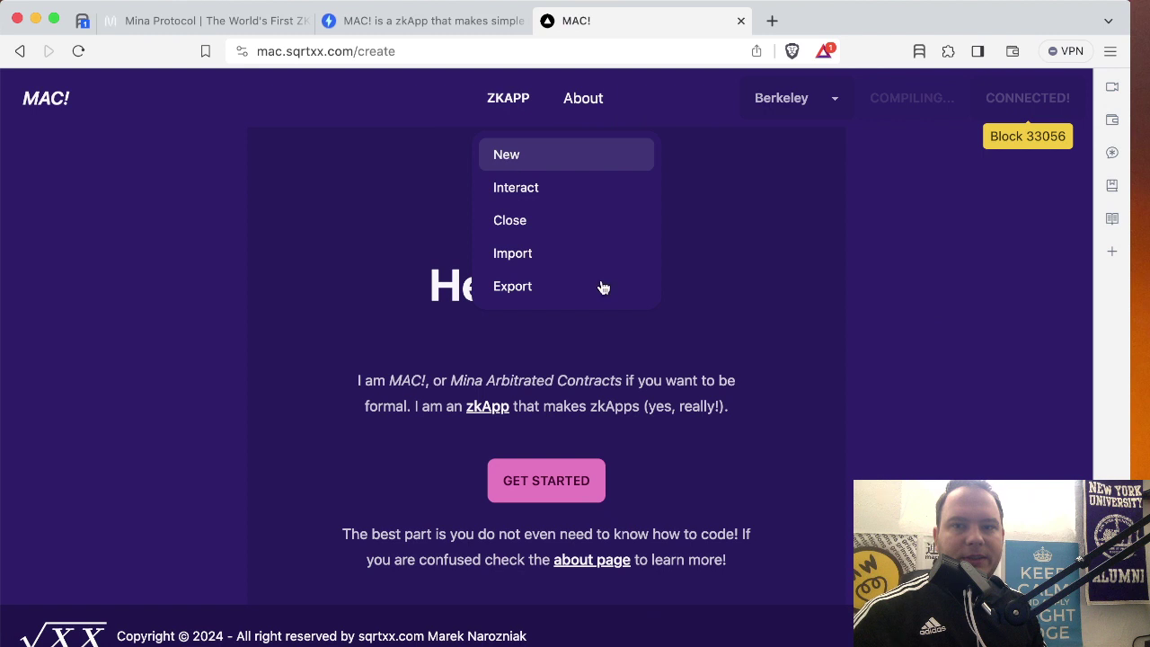
# Step: Generate a key pair for the contract and paste its private key into the zkApp private key field
pyautogui.scroll(-8, 609, 382)
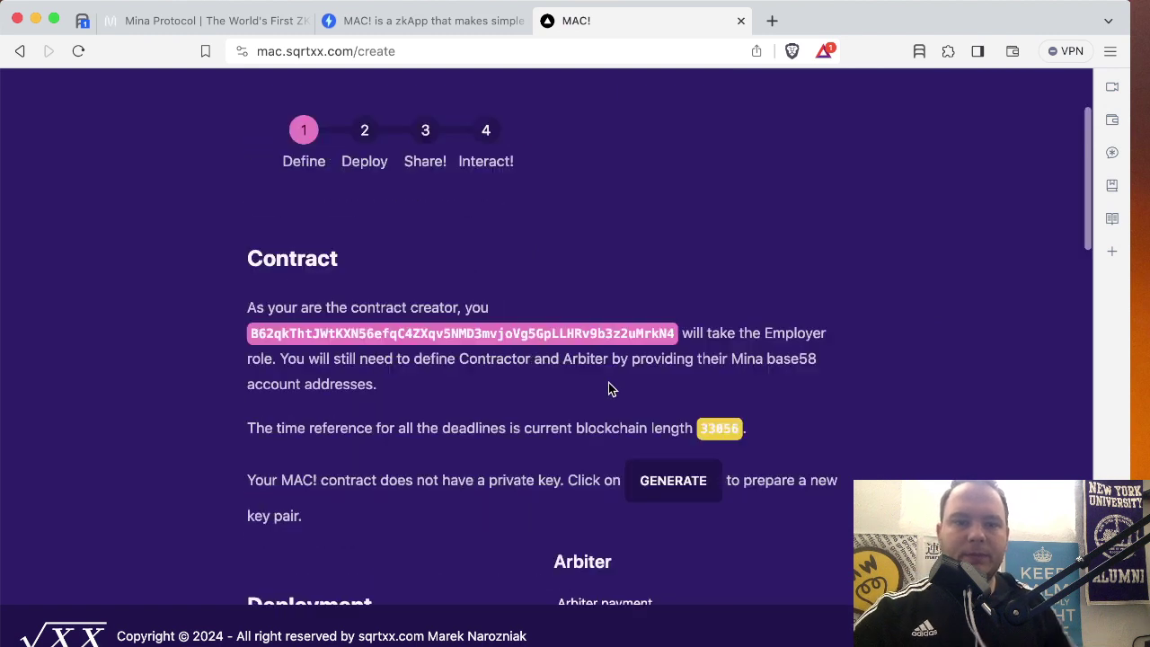
pyautogui.click(676, 273)
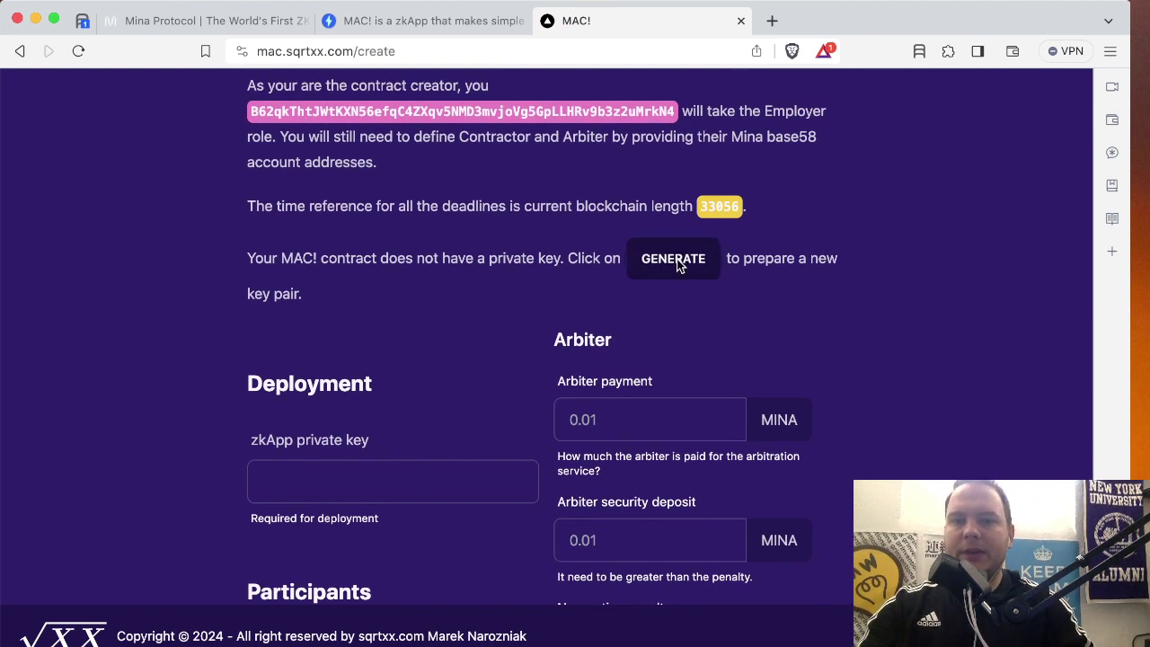
pyautogui.doubleClick(604, 302)
pyautogui.hotkey('ctrl', 'c')
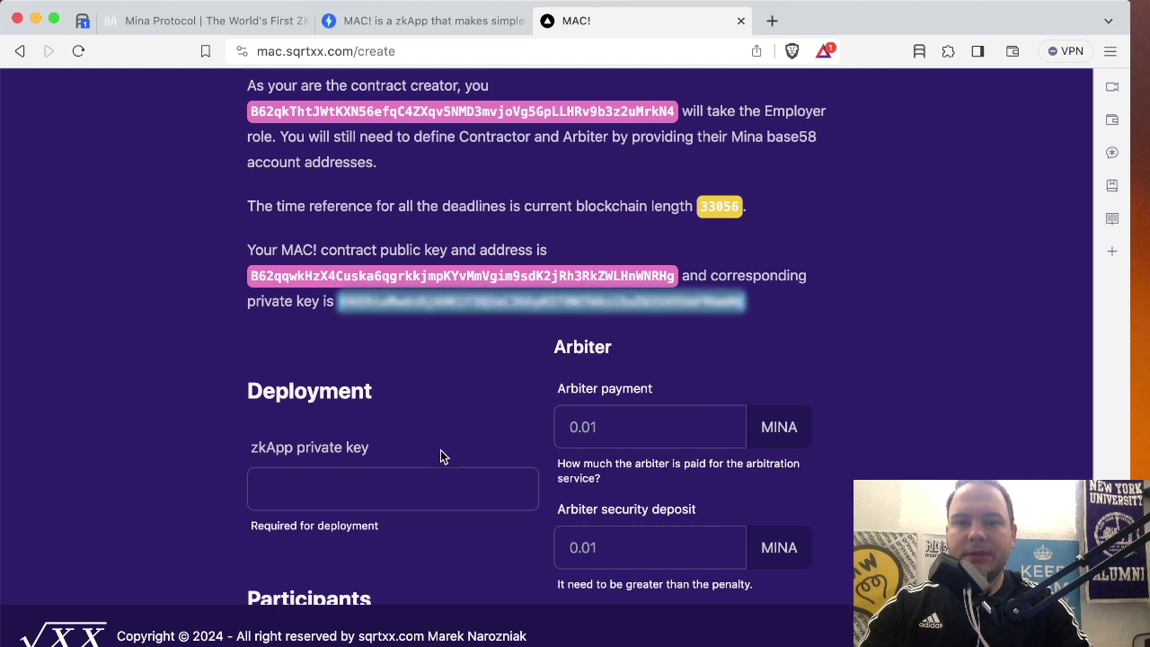
pyautogui.click(411, 480)
pyautogui.hotkey('ctrl', 'v')
# Step: Fill in the Employer, Contractor and Arbiter participants with their saved Mina account addresses
pyautogui.scroll(8, 447, 393)
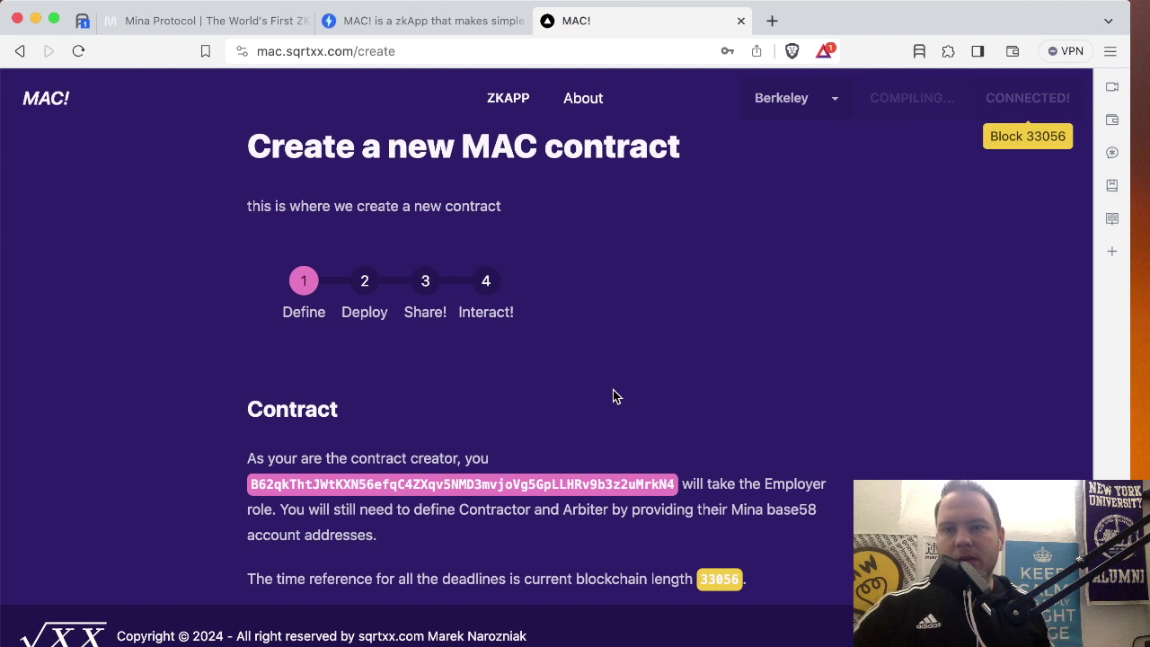
pyautogui.scroll(-6, 689, 508)
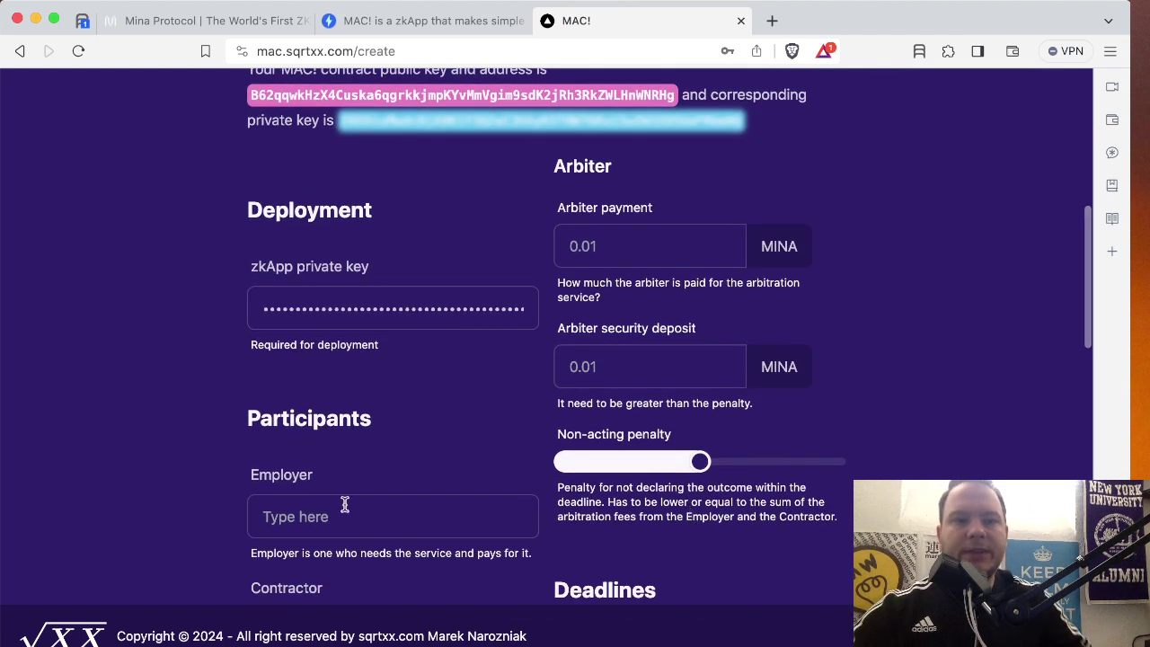
pyautogui.scroll(-2, 356, 350)
pyautogui.scroll(-2, 356, 350)
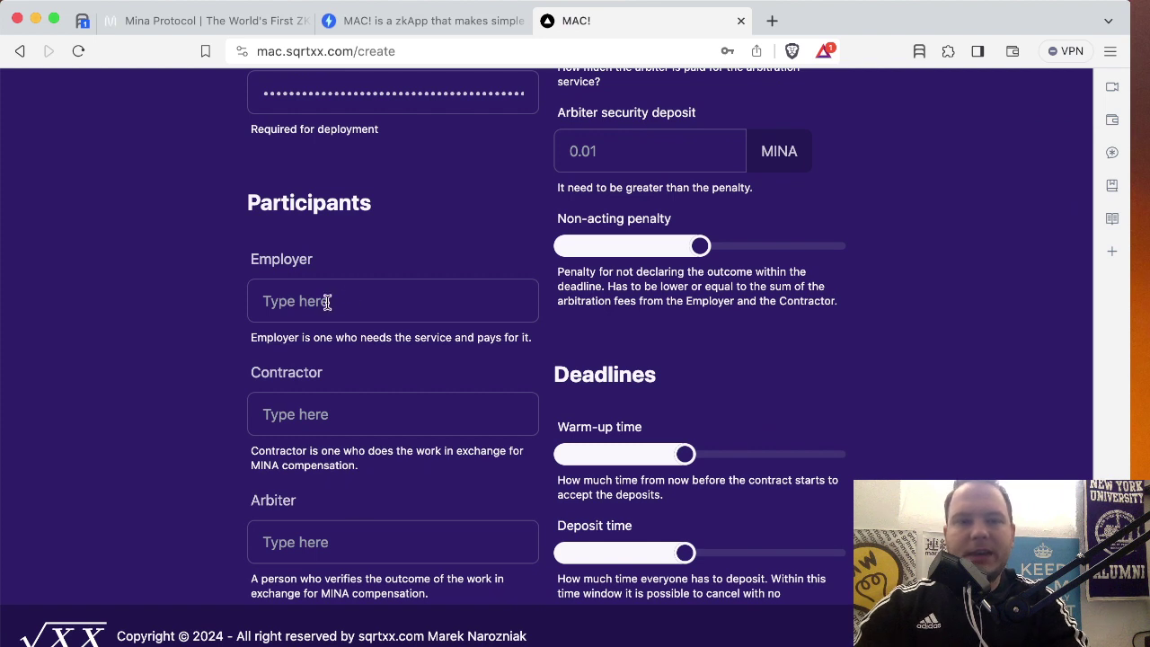
pyautogui.click(329, 301)
pyautogui.click(360, 352)
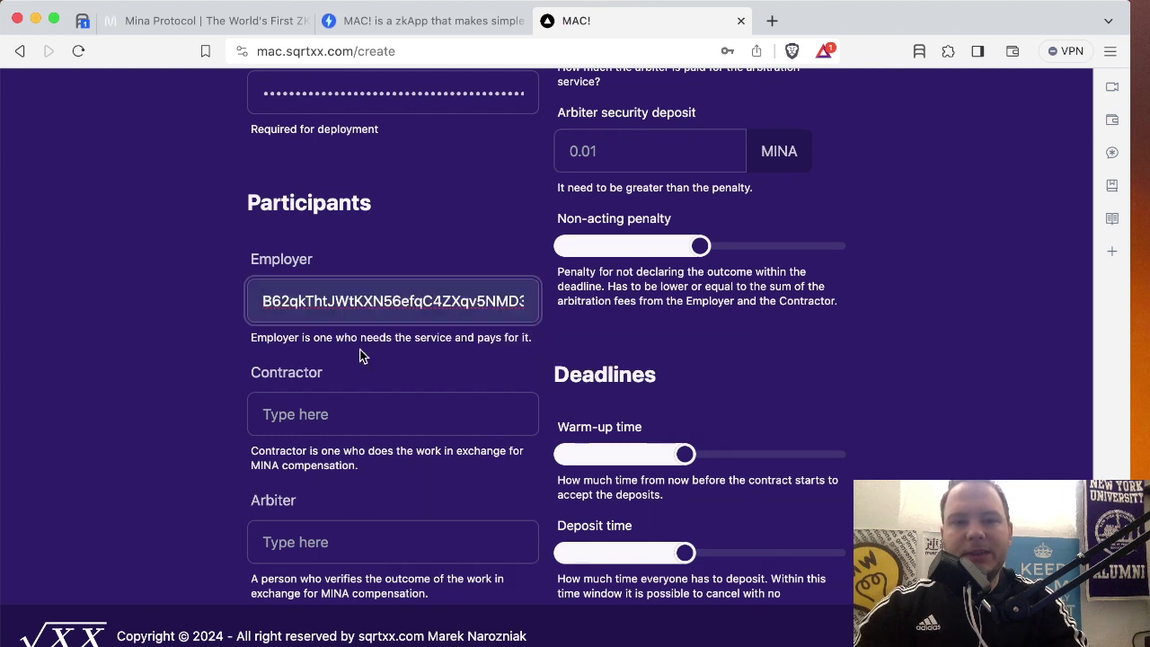
pyautogui.click(325, 415)
pyautogui.click(356, 463)
pyautogui.click(325, 550)
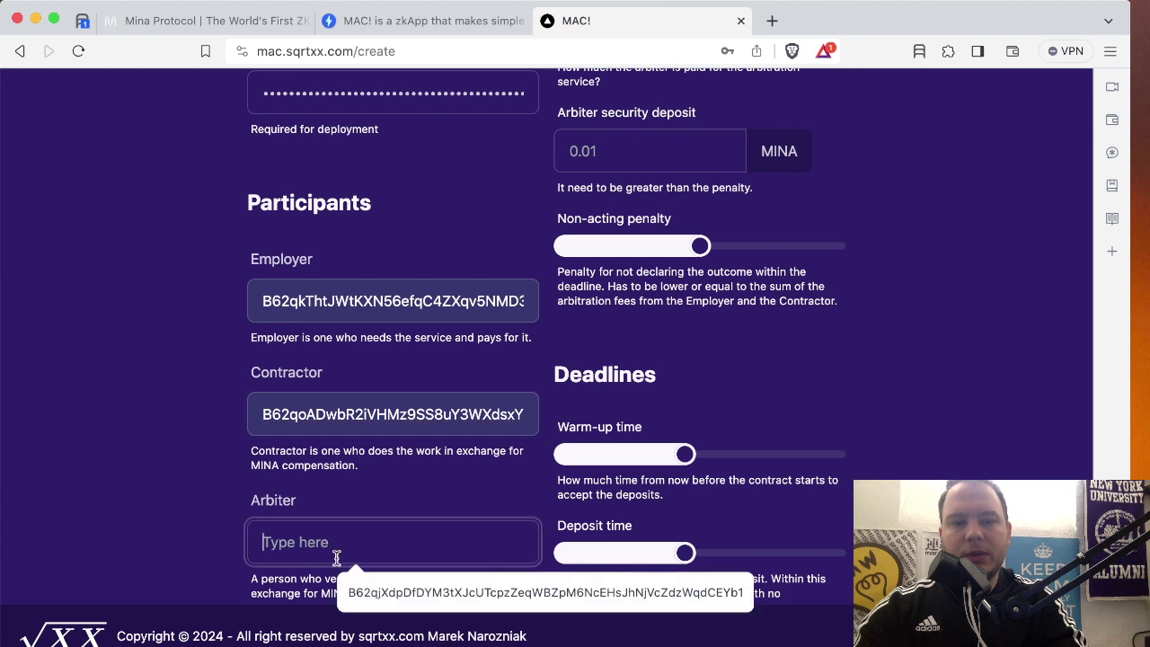
pyautogui.click(352, 584)
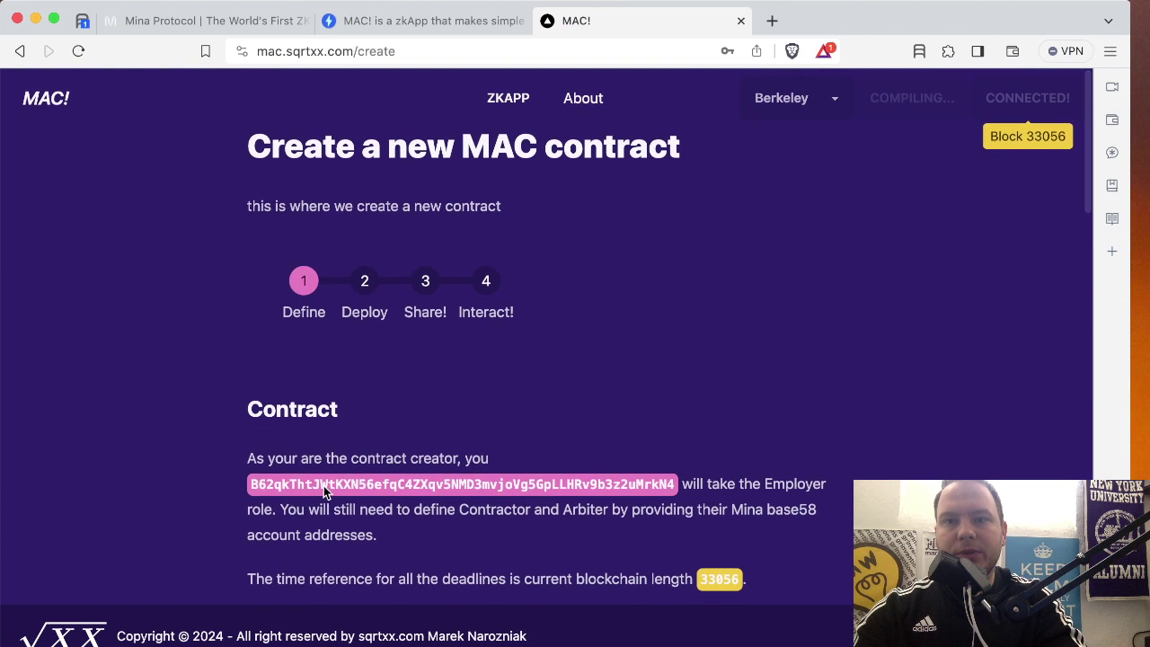
# Step: Enter "Tweet some banana emojis" as the written description of the contract subject
pyautogui.scroll(-3, 323, 485)
pyautogui.scroll(-10, 325, 492)
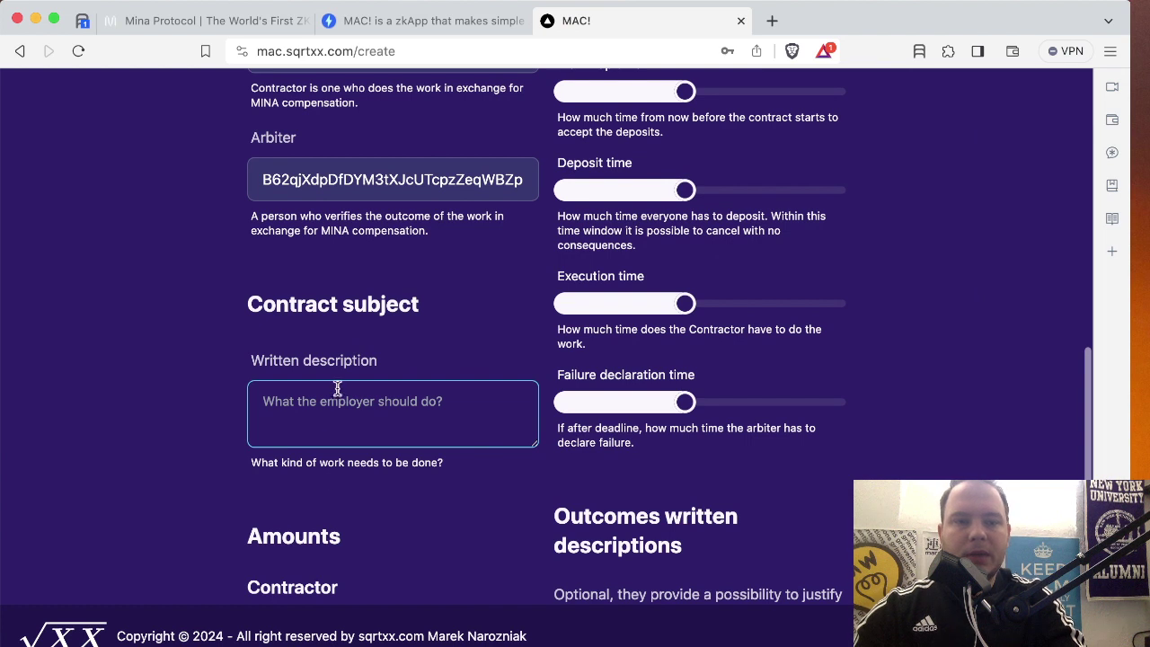
pyautogui.click(336, 389)
pyautogui.scroll(3, 444, 443)
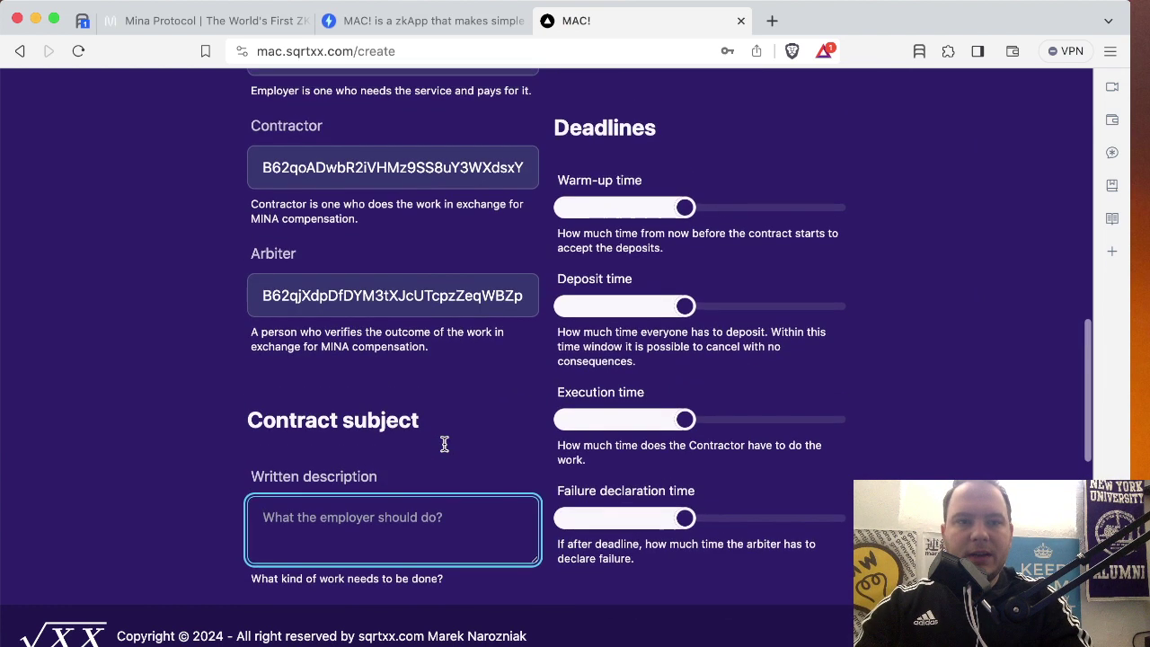
pyautogui.scroll(-2, 444, 443)
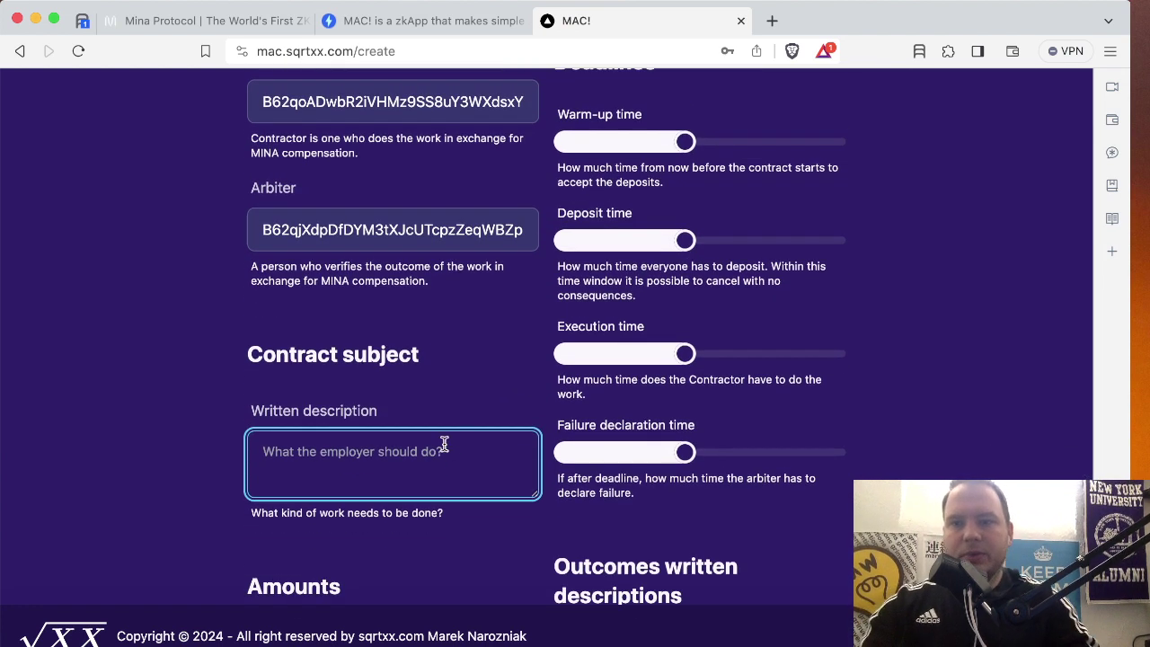
pyautogui.write('Tw')
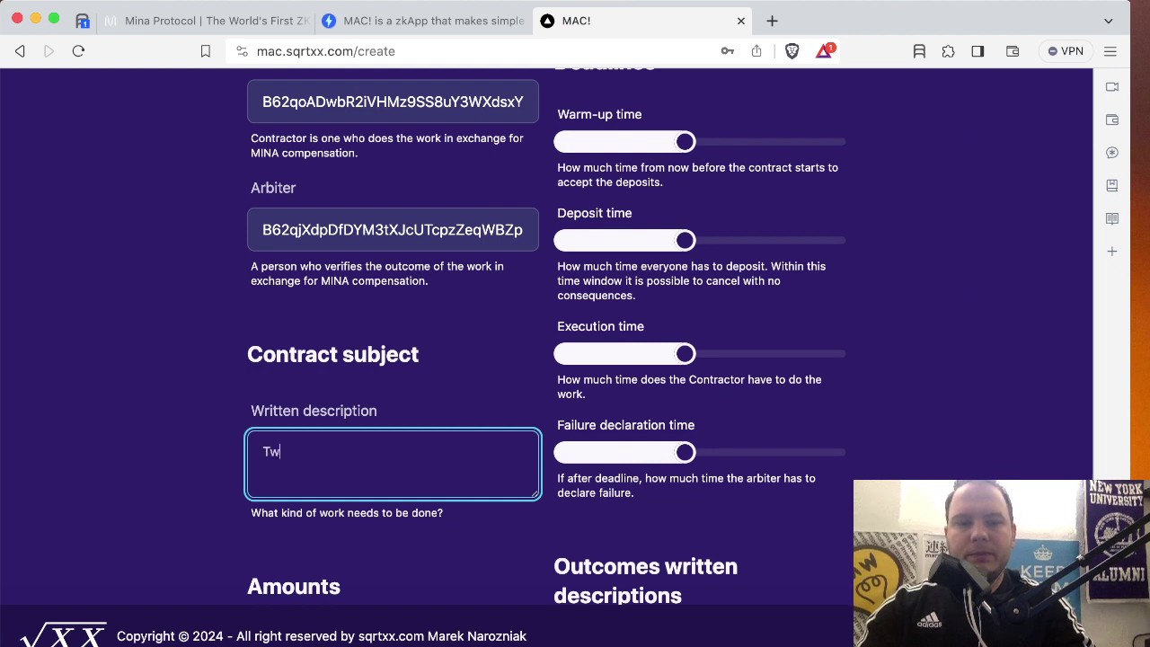
pyautogui.write('eet some ban')
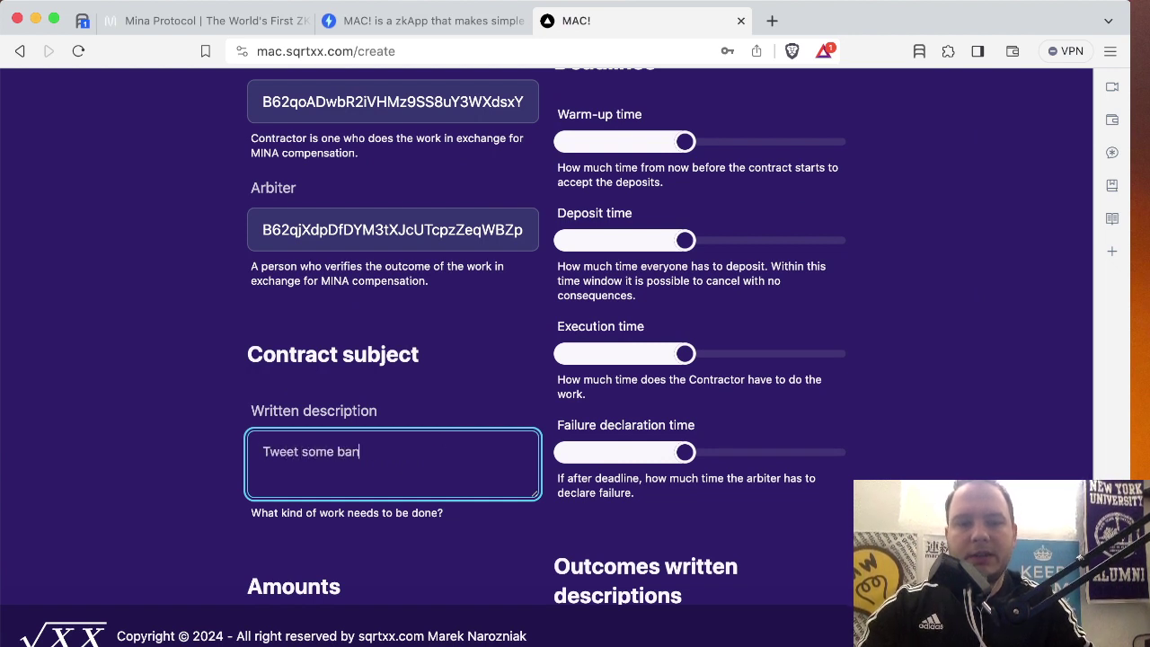
pyautogui.write('ana emojis')
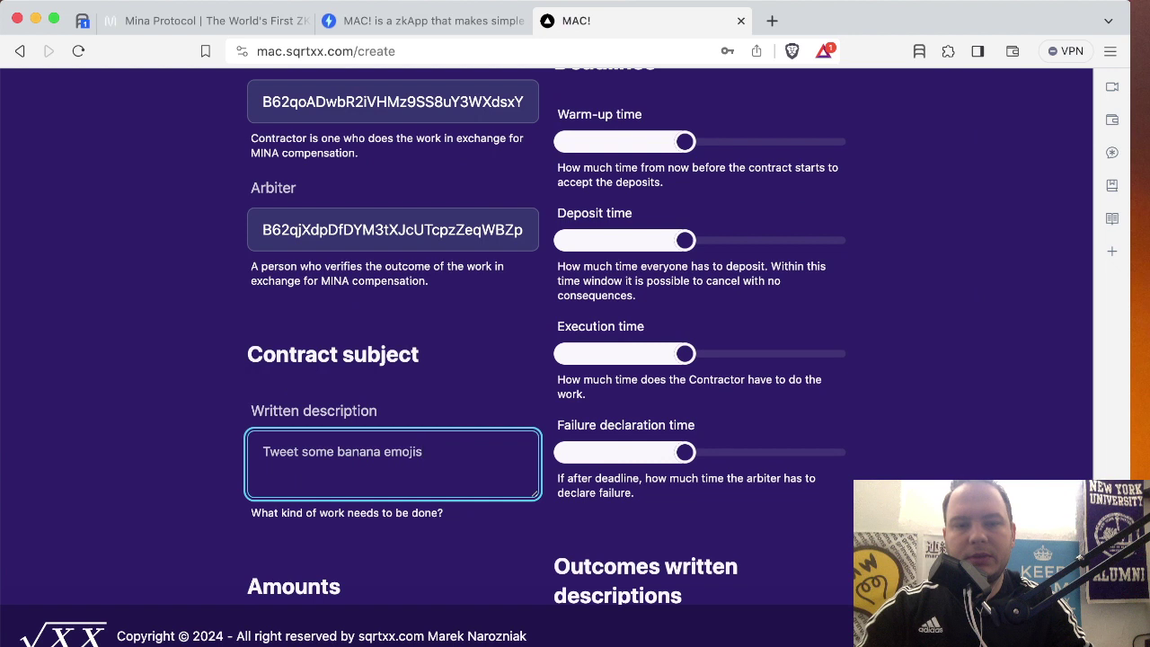
# Step: Set the contractor payment to 0.01 MINA and the contractor security deposit to 0.001 MINA
pyautogui.scroll(-3, 432, 511)
pyautogui.scroll(-2, 328, 324)
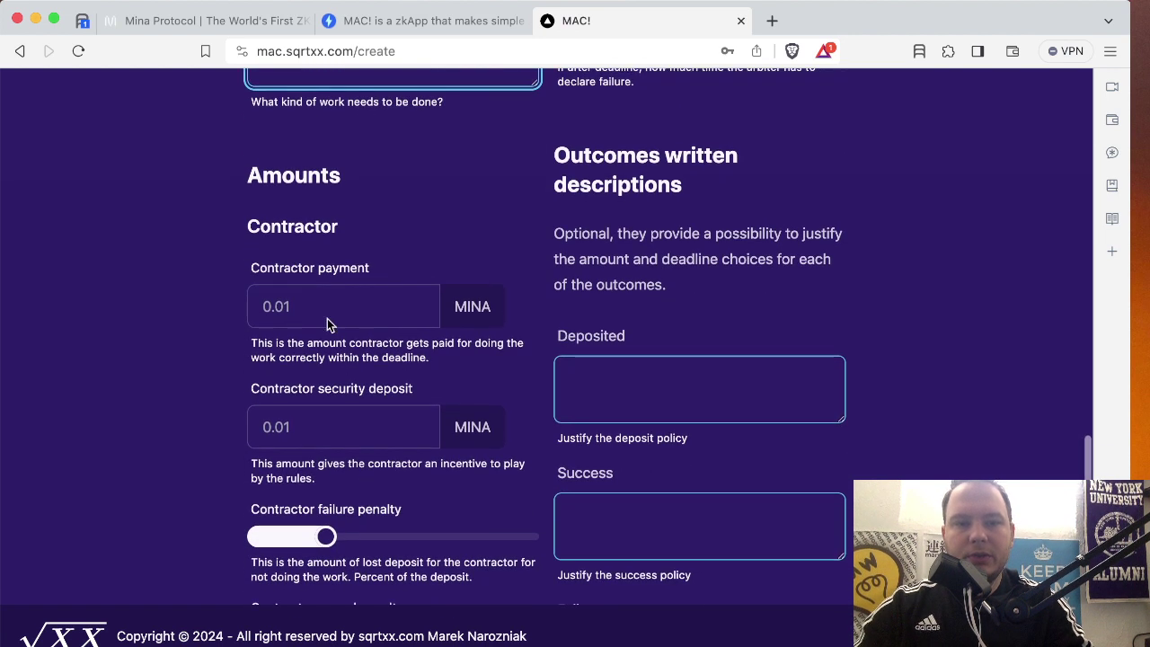
pyautogui.click(312, 293)
pyautogui.click(372, 364)
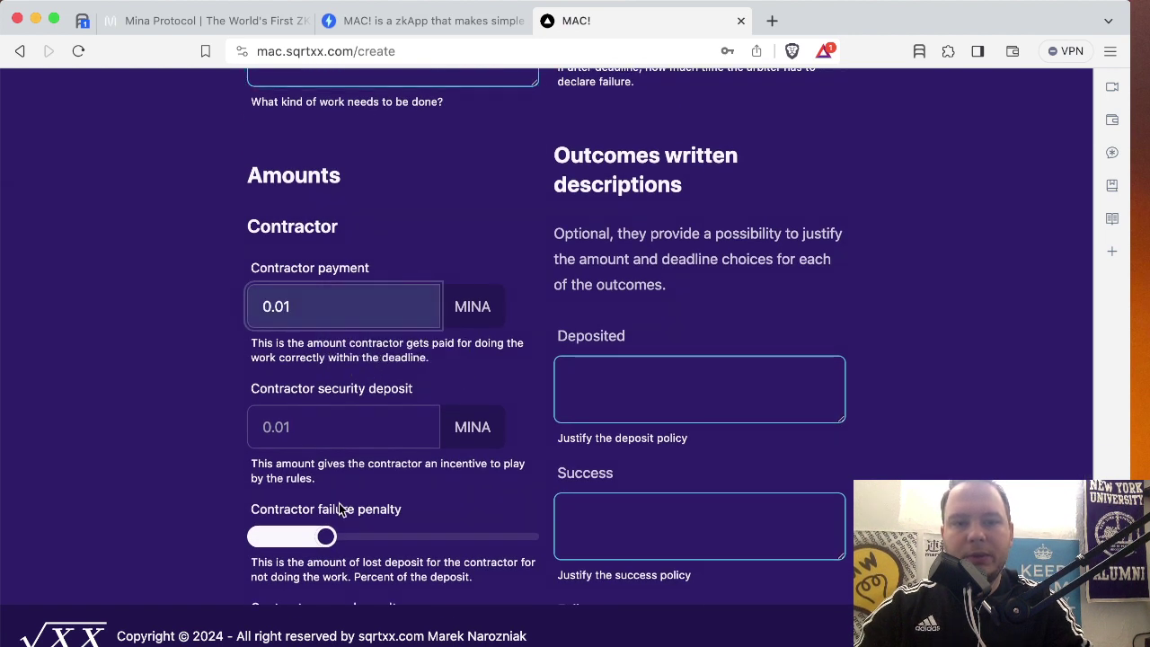
pyautogui.click(300, 424)
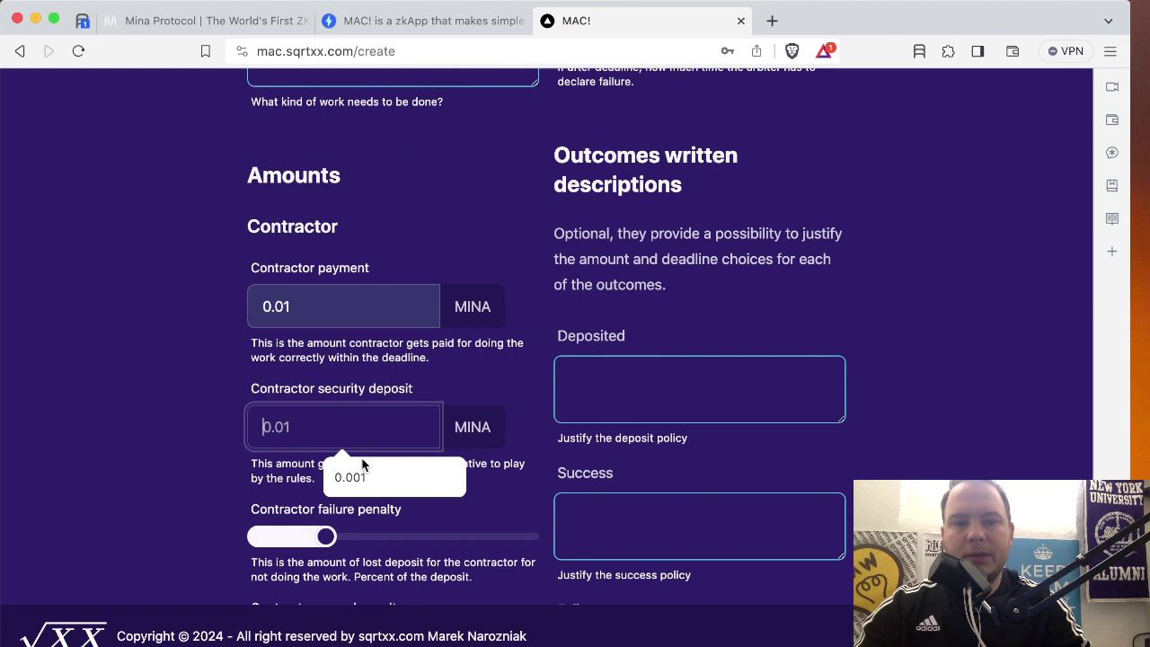
pyautogui.click(360, 483)
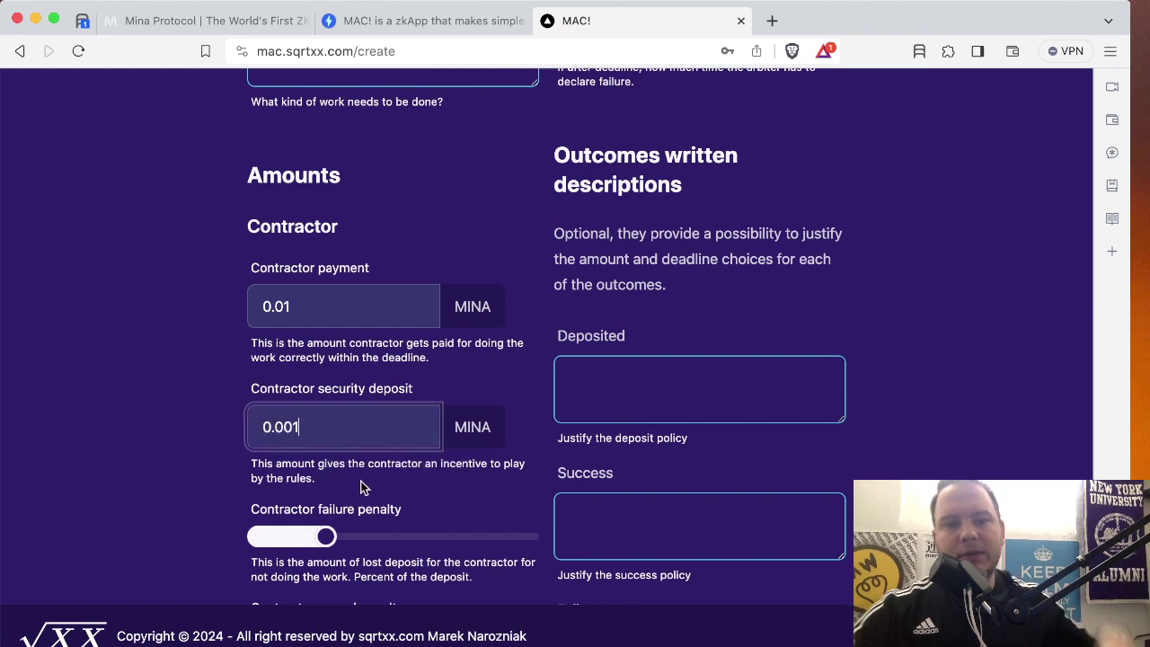
# Step: Set the employer security deposit to 0.001 MINA
pyautogui.scroll(-5, 361, 488)
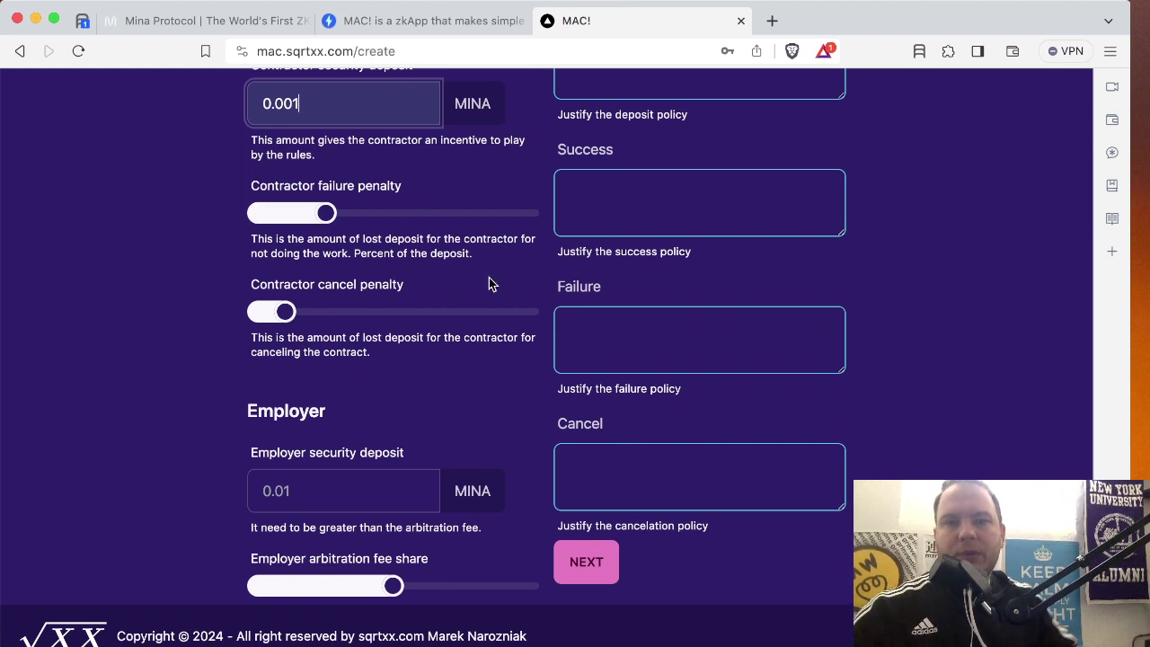
pyautogui.scroll(10, 488, 279)
pyautogui.scroll(-10, 779, 265)
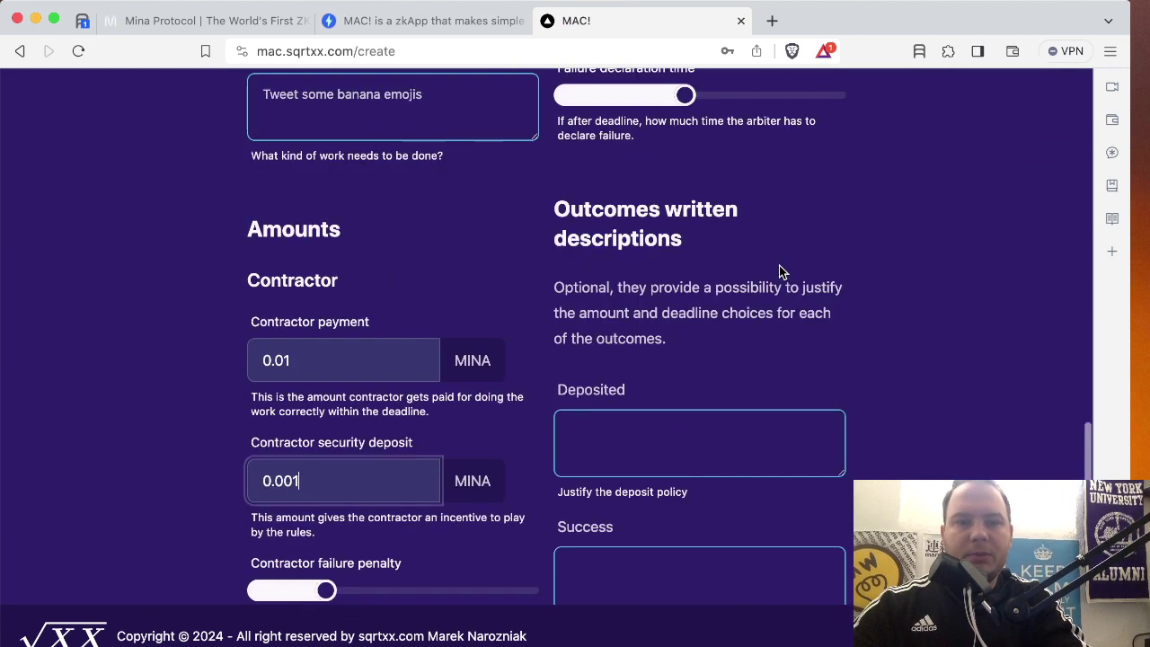
pyautogui.scroll(-4, 778, 274)
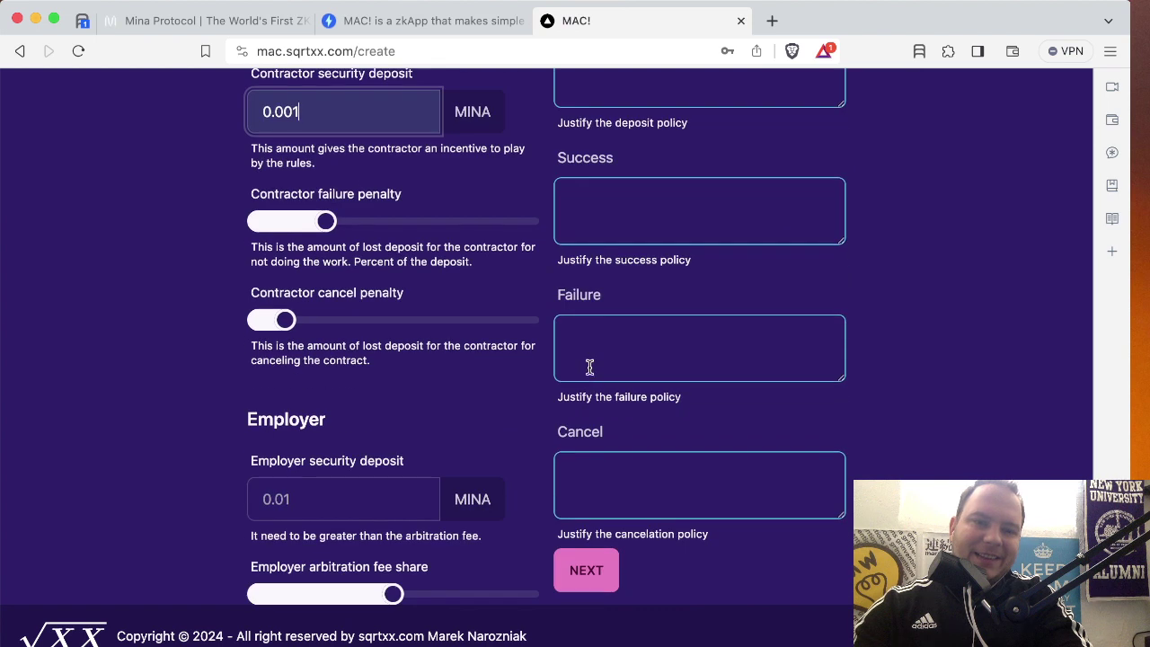
pyautogui.click(323, 472)
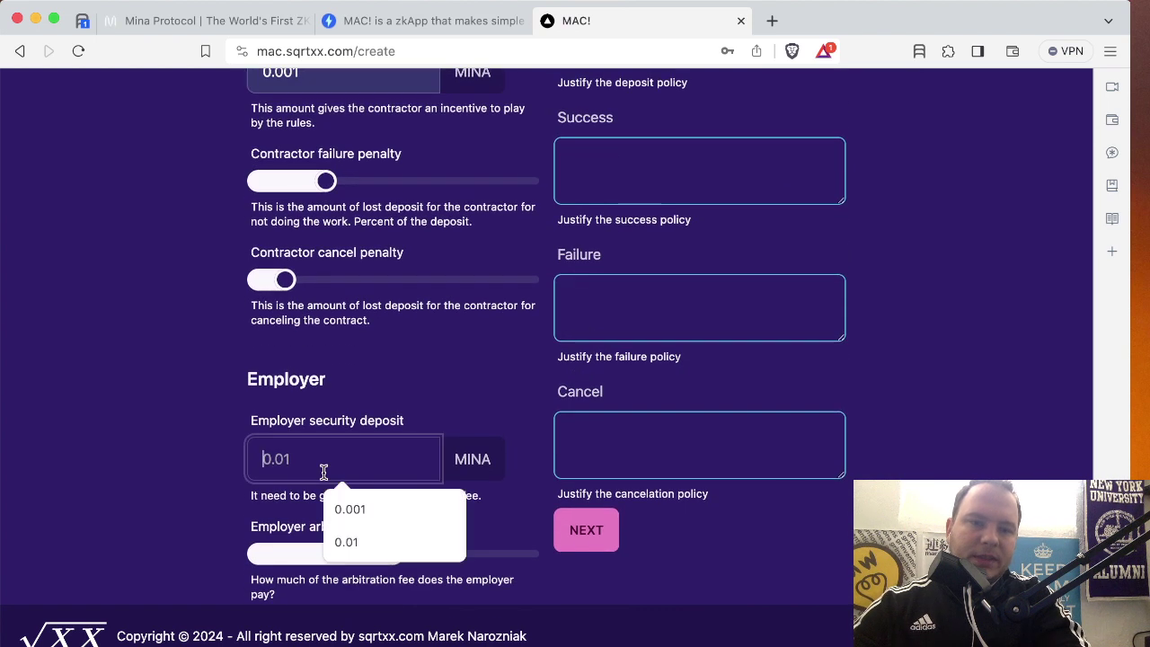
pyautogui.click(365, 516)
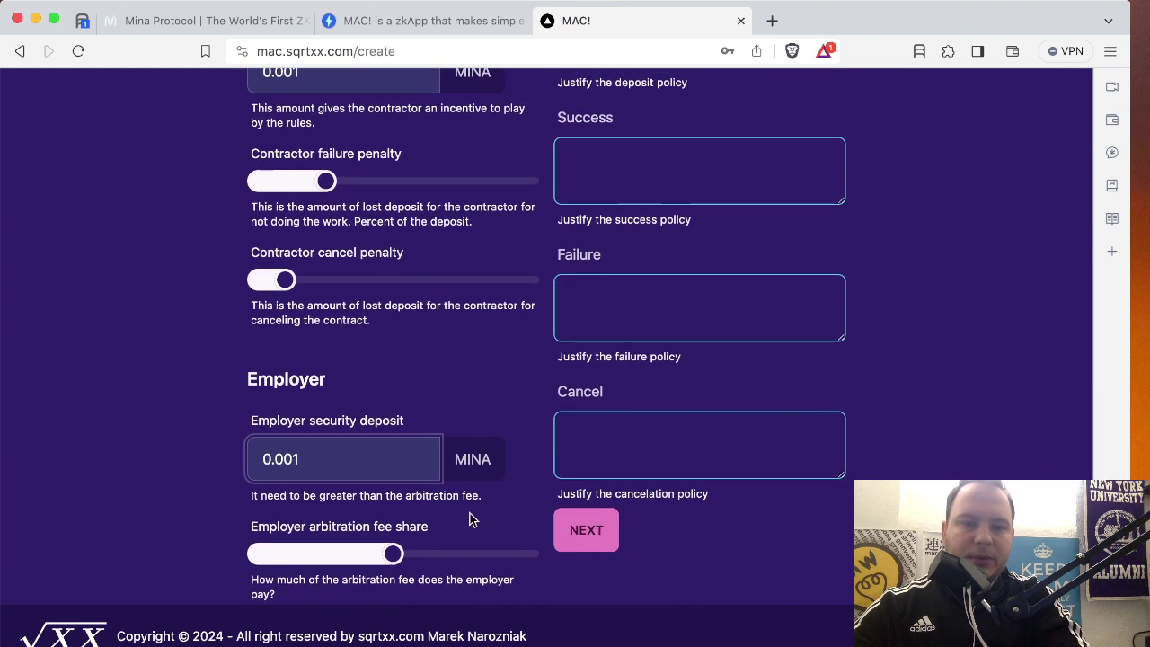
# Step: Set the arbiter payment to 0.001 MINA and the arbiter security deposit to 0.0001 MINA
pyautogui.scroll(15, 507, 517)
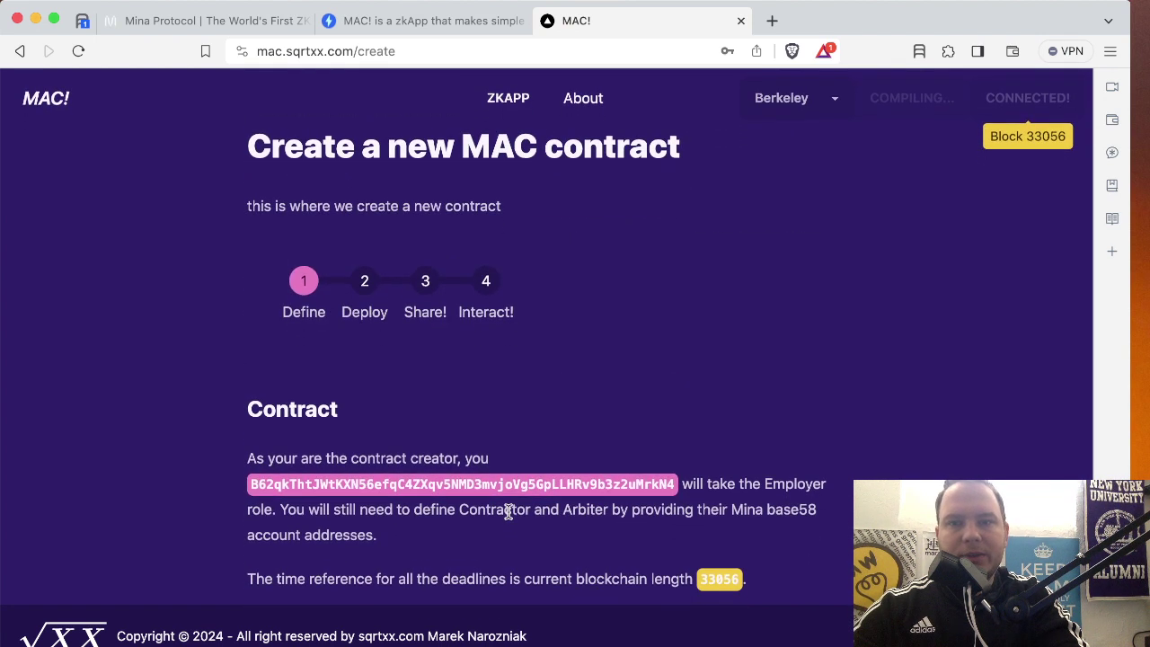
pyautogui.scroll(-1, 508, 511)
pyautogui.scroll(1, 508, 512)
pyautogui.scroll(-5, 505, 511)
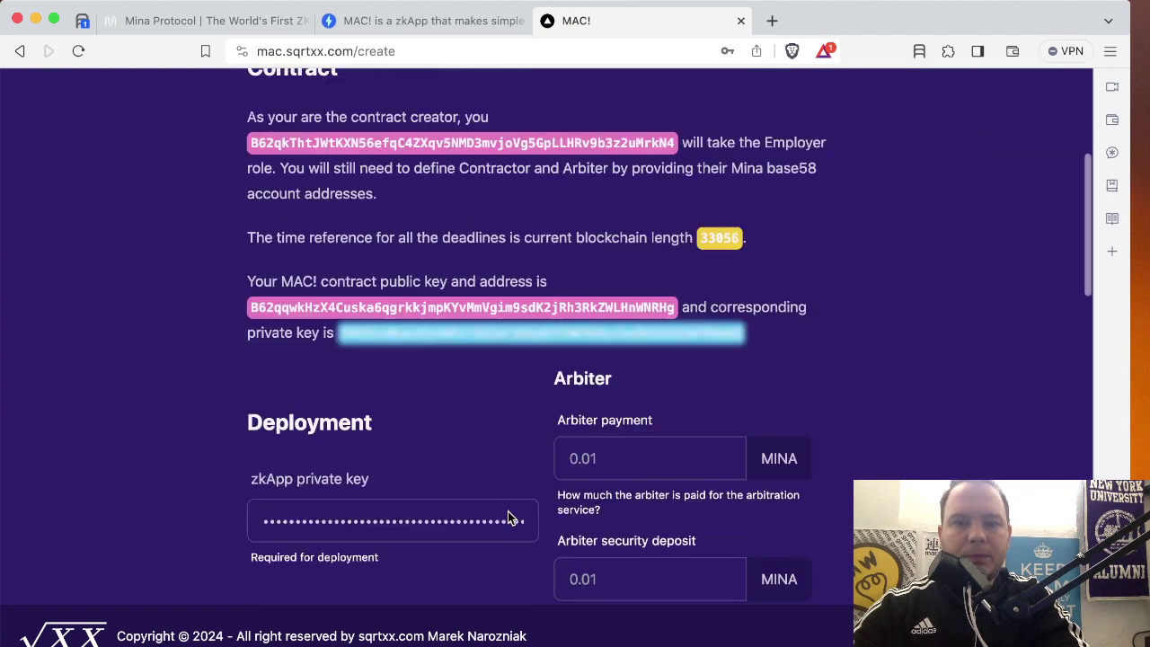
pyautogui.click(668, 405)
pyautogui.click(680, 449)
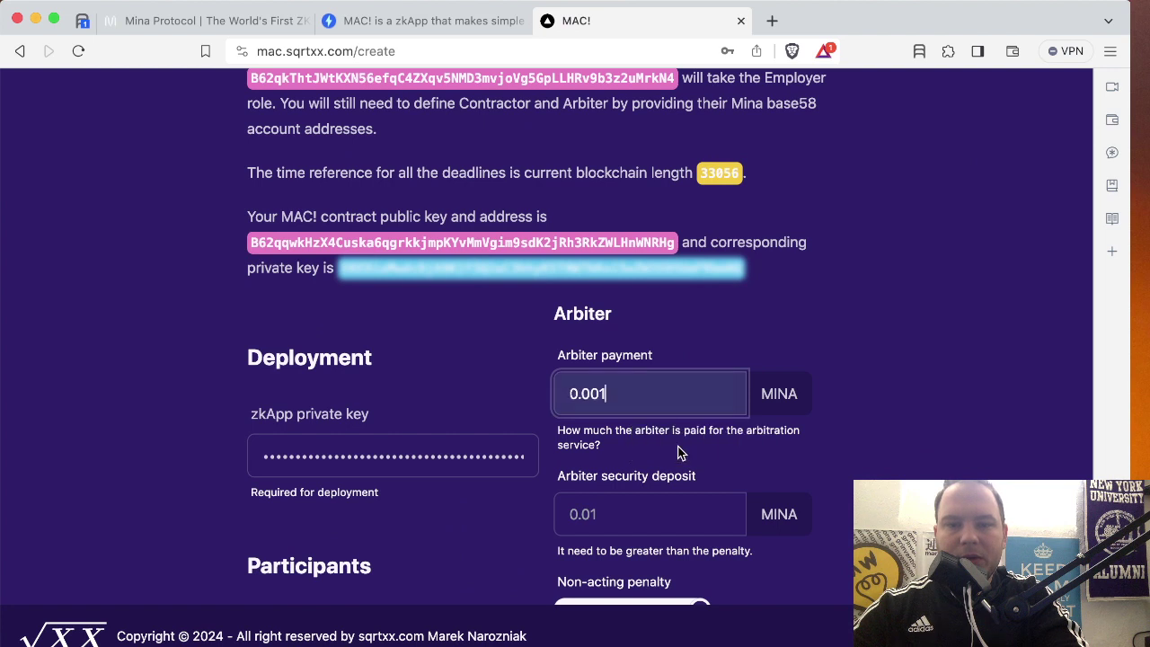
pyautogui.scroll(-2, 679, 452)
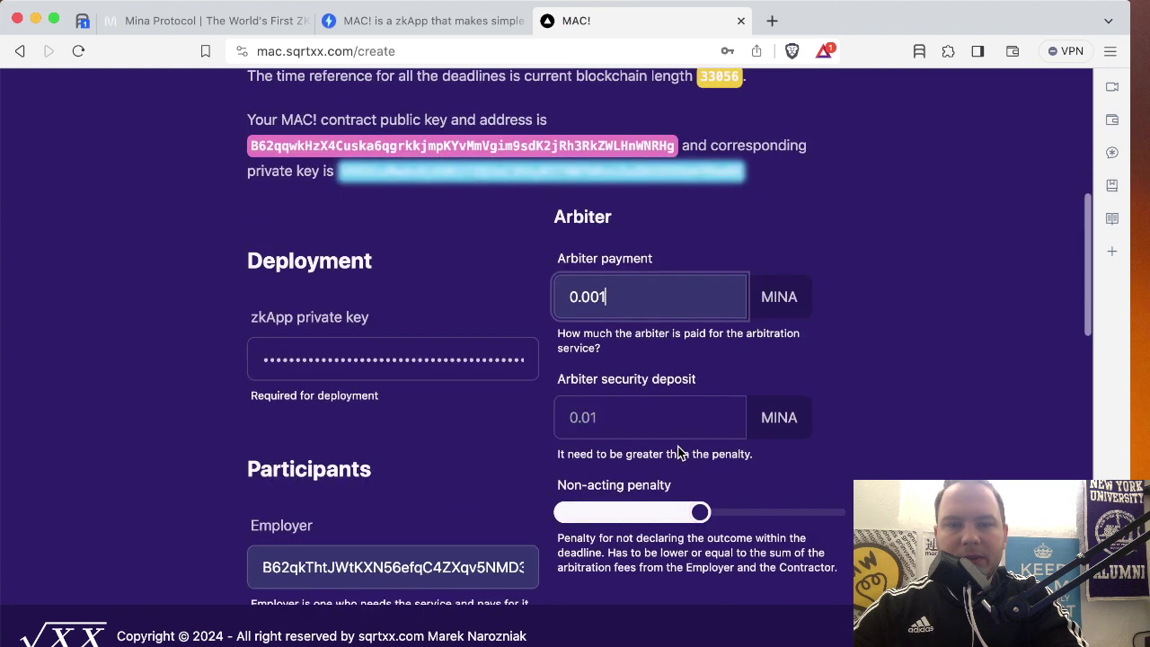
pyautogui.click(630, 419)
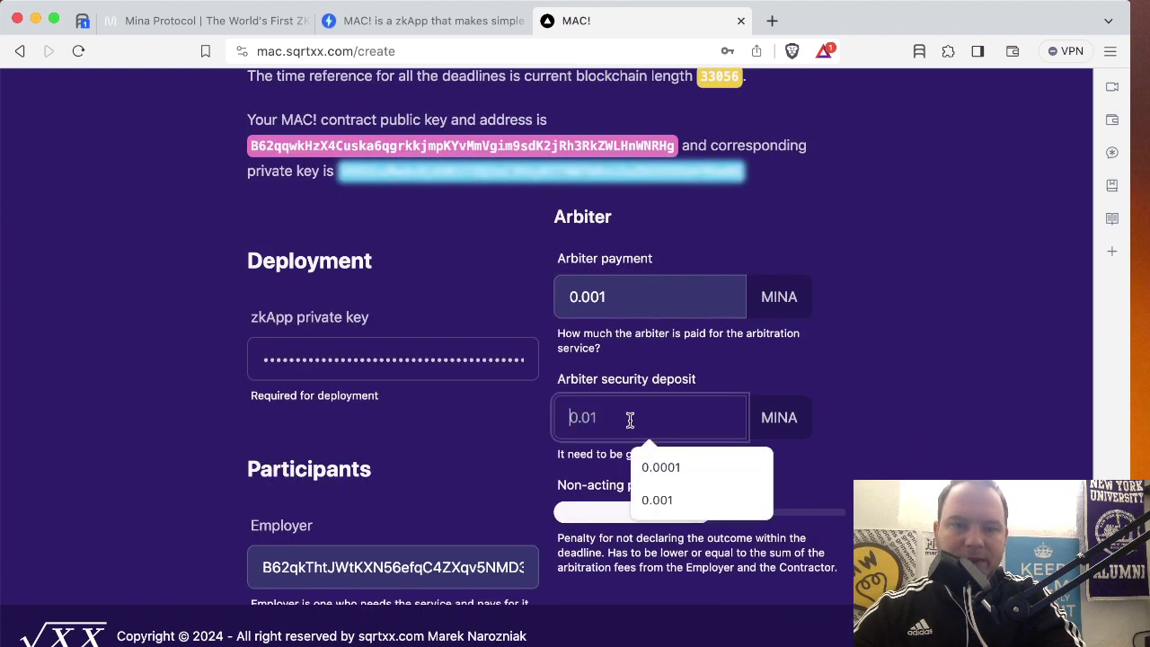
pyautogui.click(654, 466)
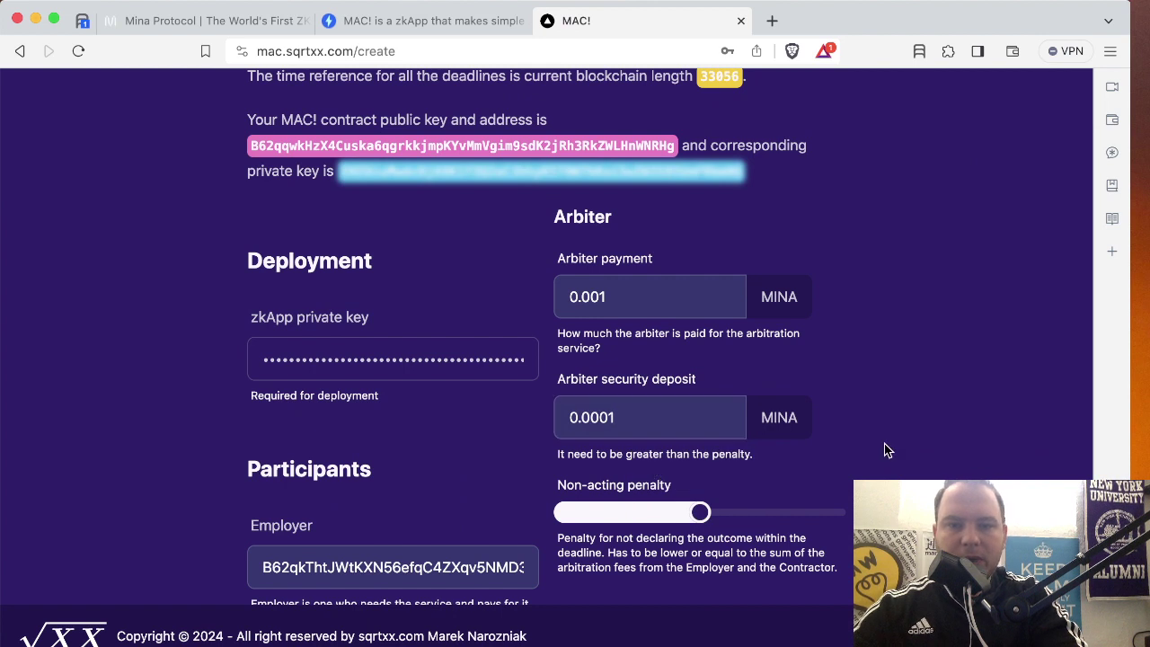
# Step: Review the arbiter's non-acting penalty, the deadline settings and the remaining contract sections
pyautogui.scroll(-6, 876, 444)
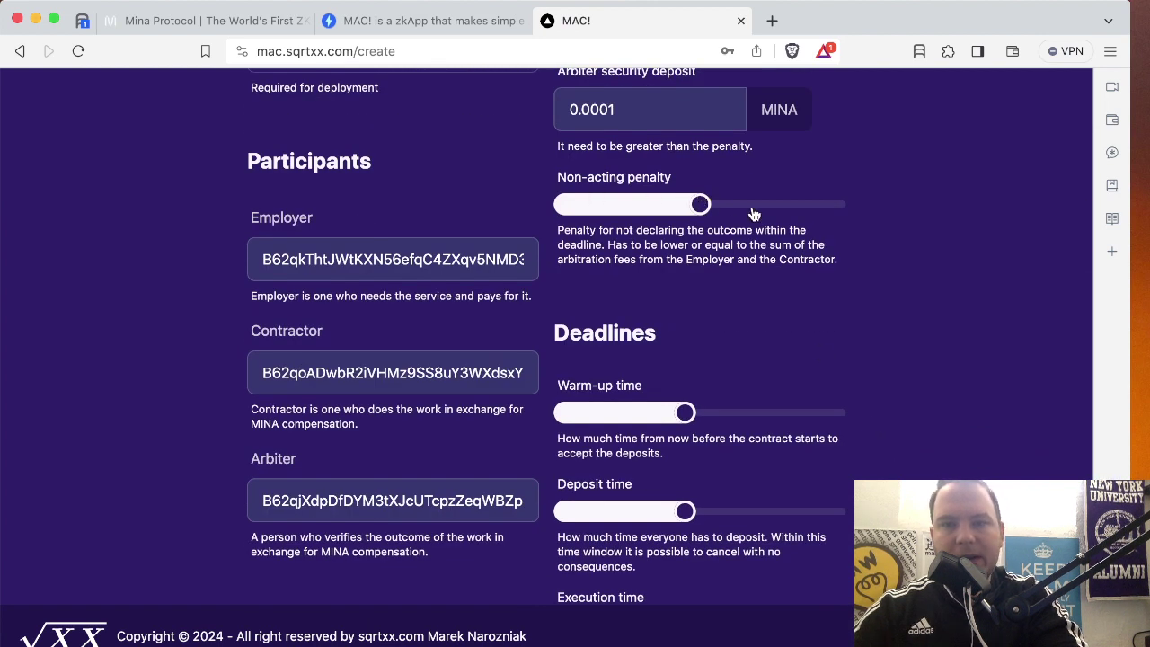
pyautogui.scroll(-5, 799, 208)
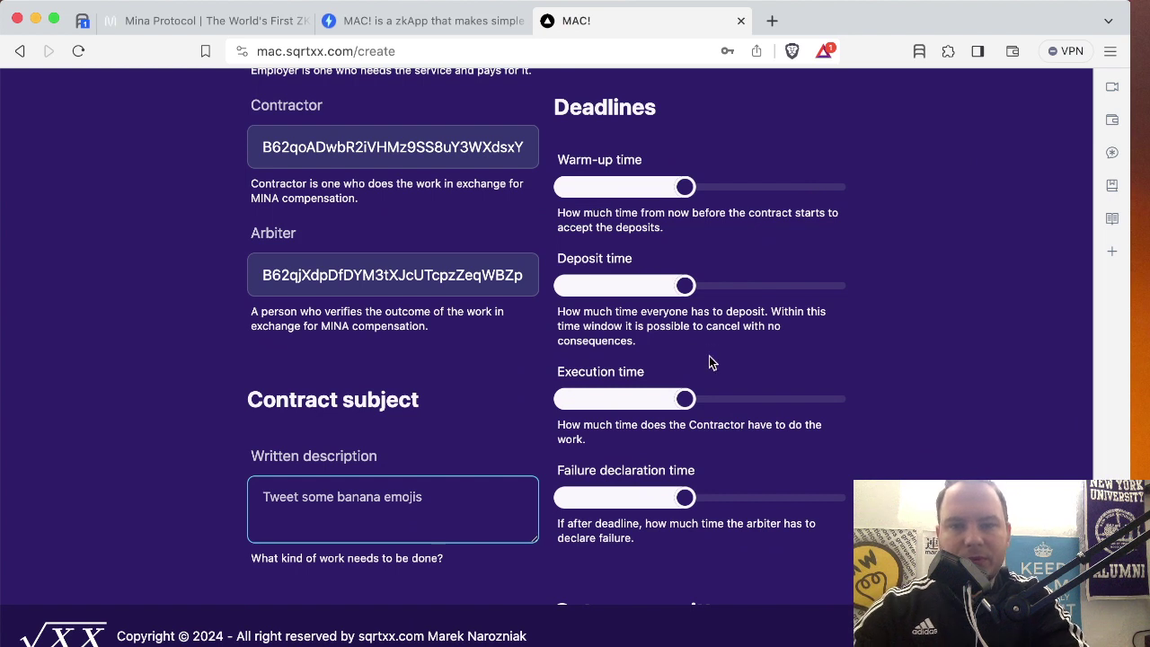
pyautogui.scroll(-2, 710, 361)
pyautogui.scroll(-2, 710, 361)
pyautogui.scroll(6, 711, 362)
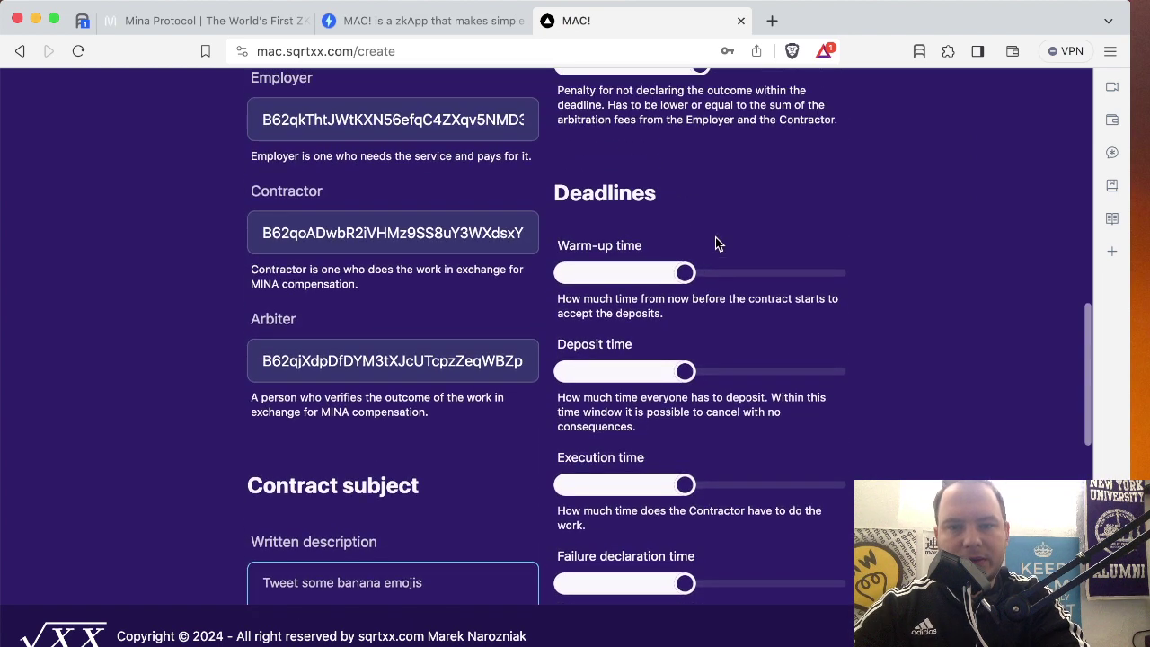
pyautogui.scroll(-15, 689, 417)
pyautogui.scroll(8, 689, 418)
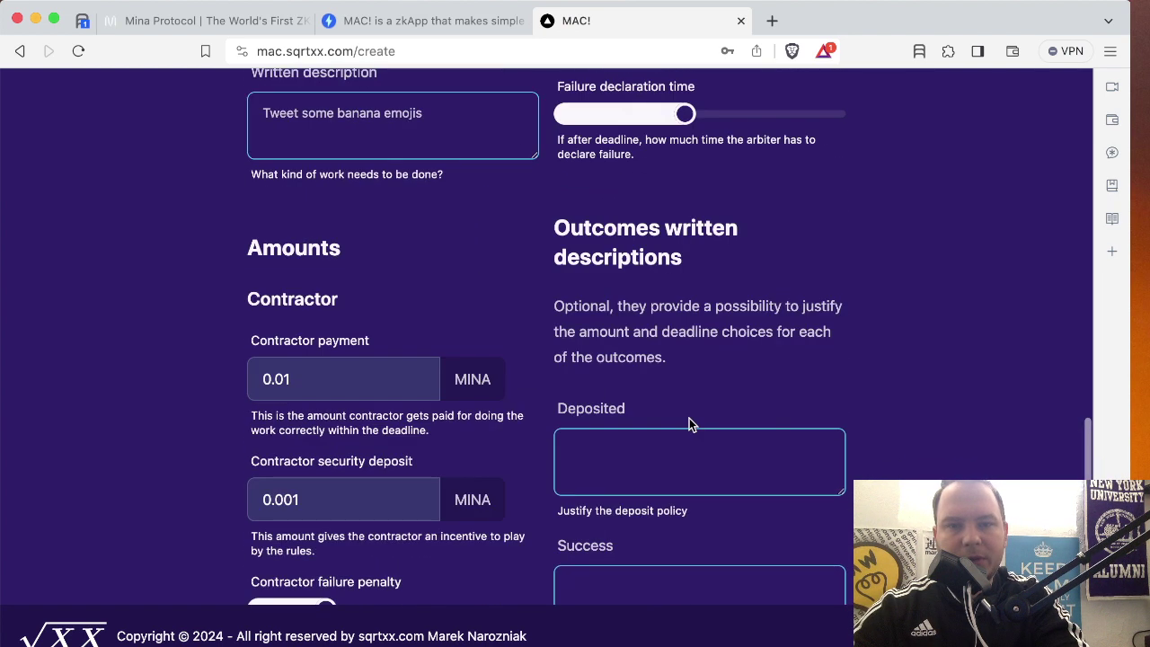
pyautogui.scroll(-5, 655, 480)
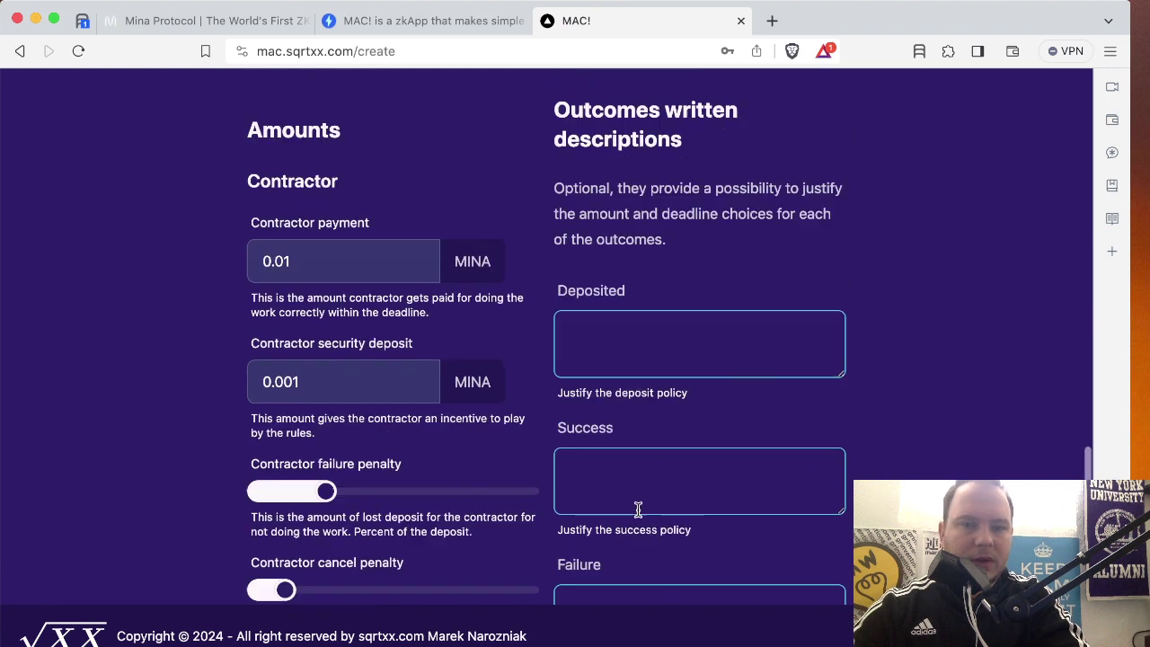
# Step: Enter "Everyone has made a deposit and new zkApp is ready" as the Deposited outcome description
pyautogui.click(645, 257)
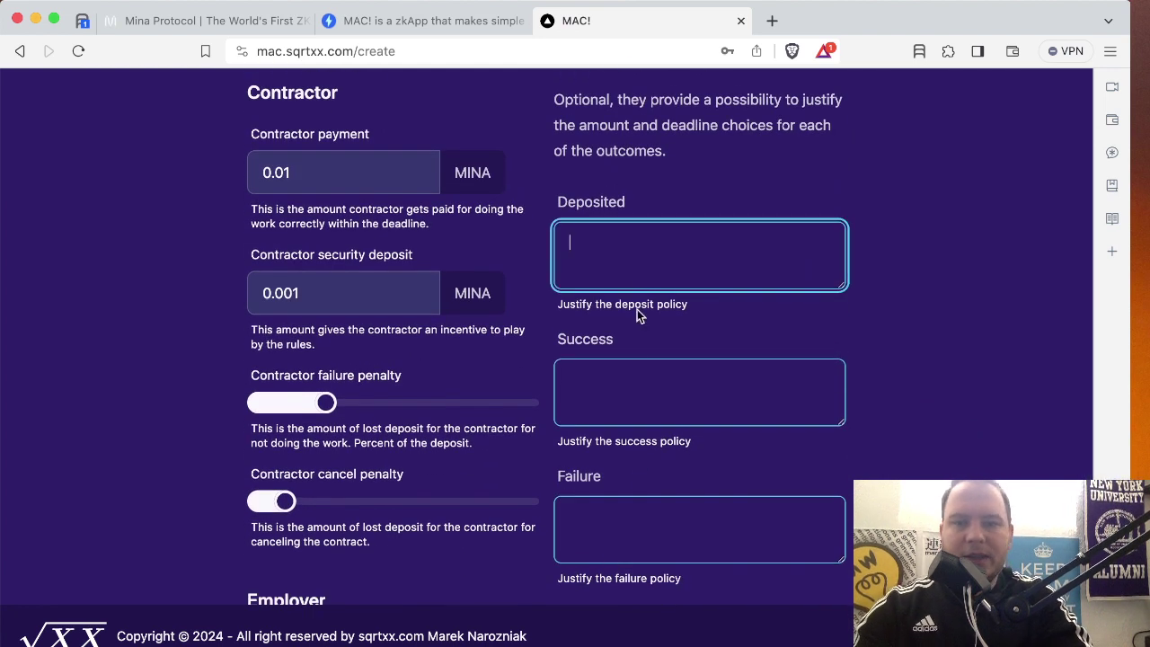
pyautogui.scroll(-5, 611, 349)
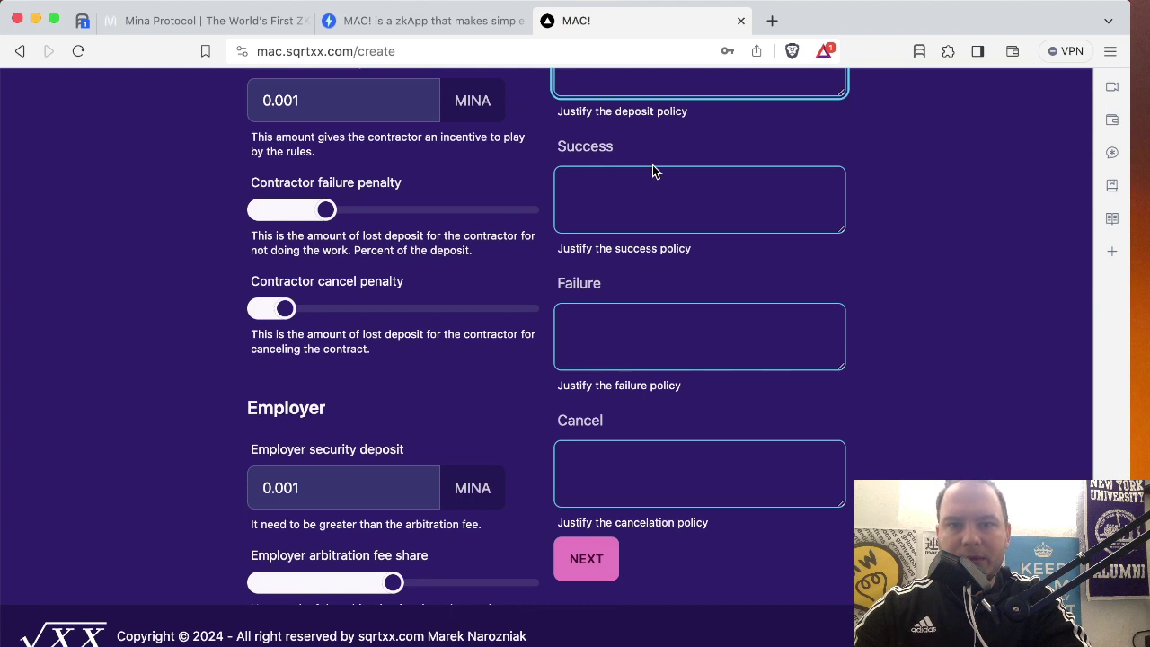
pyautogui.scroll(3, 638, 184)
pyautogui.write('Every')
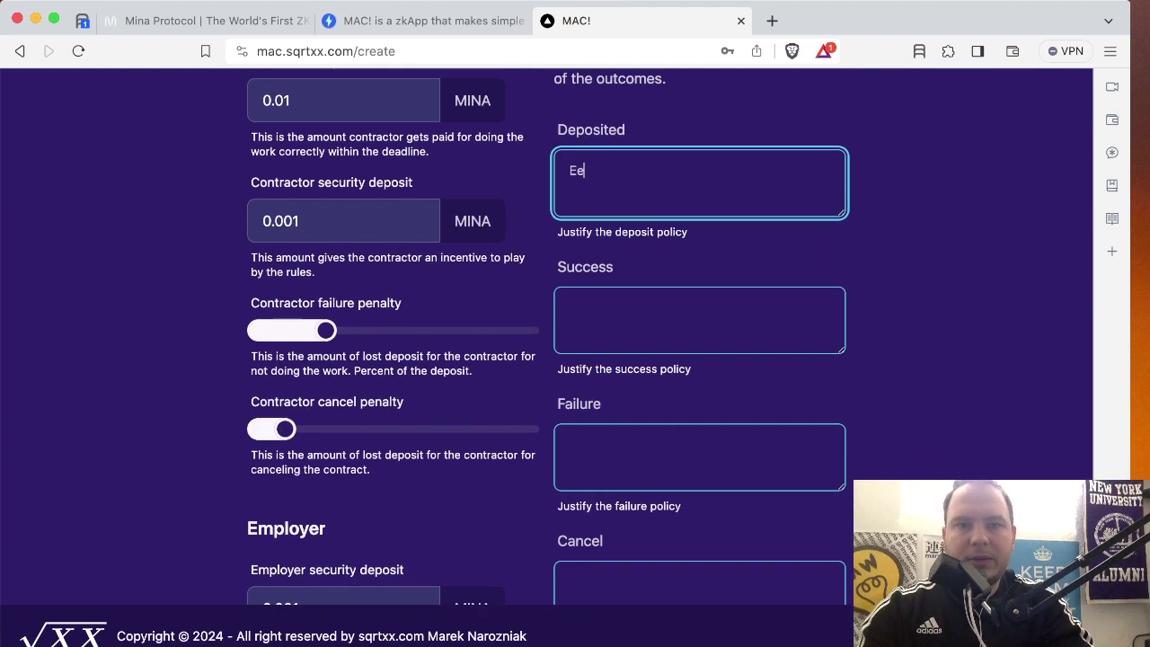
pyautogui.write('one has mad')
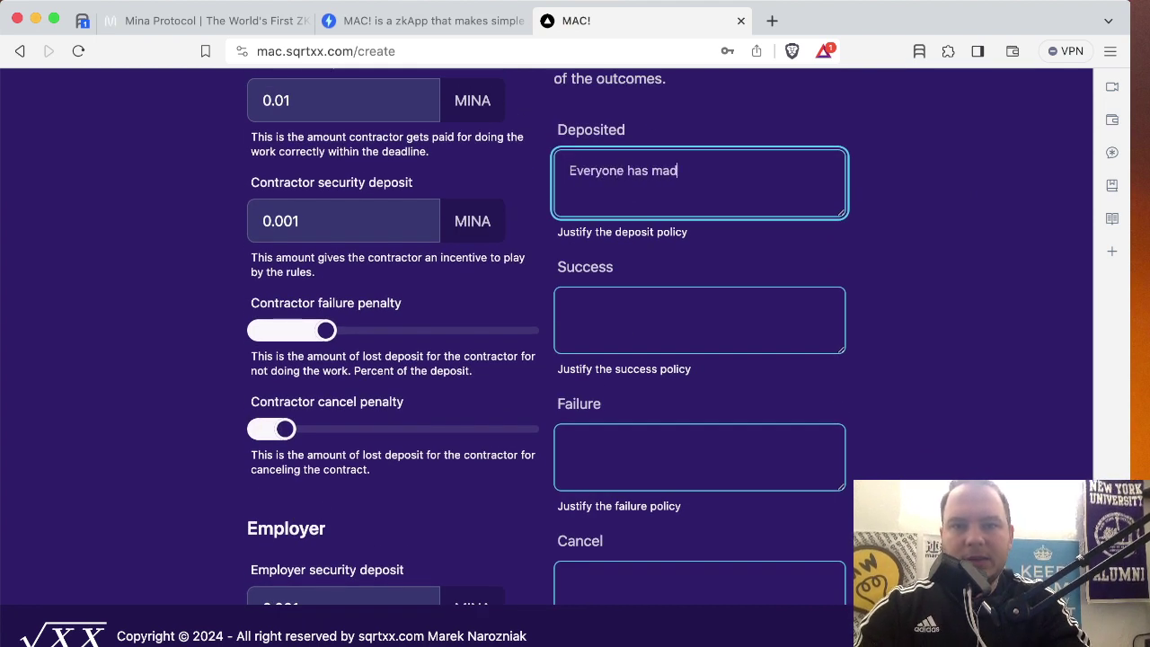
pyautogui.write('e a deposit and n')
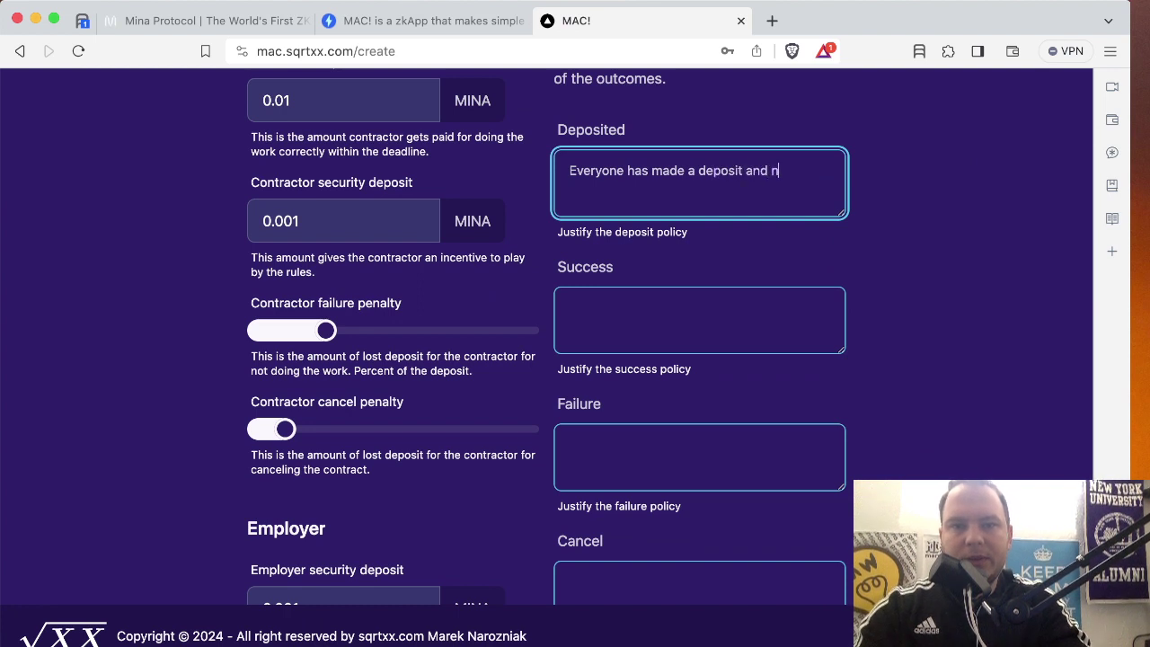
pyautogui.write('ew zkApp is ')
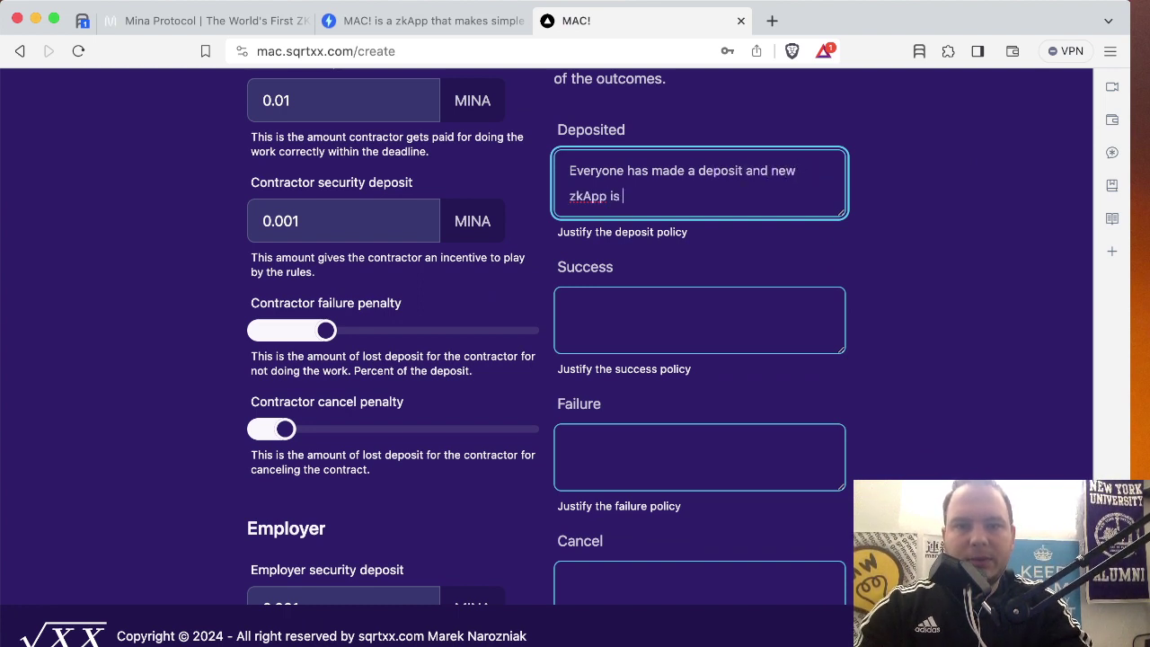
pyautogui.write('ready')
# Step: Enter "The contractor has tweeted a banana emoji" as the Success outcome description
pyautogui.click(655, 329)
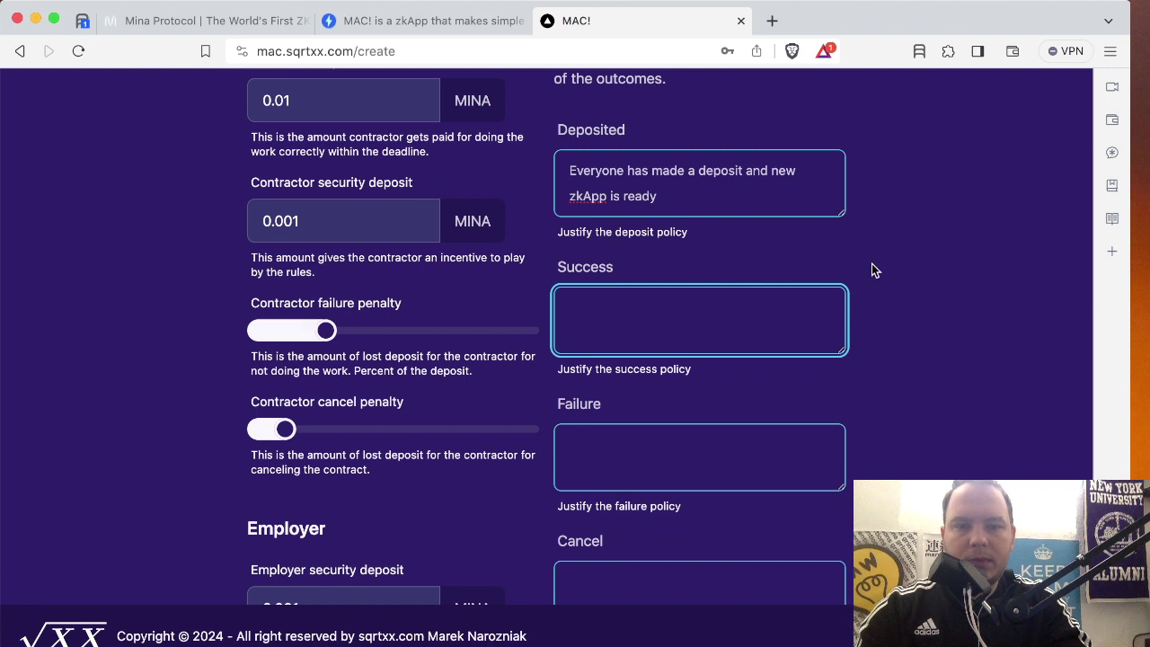
pyautogui.write('The')
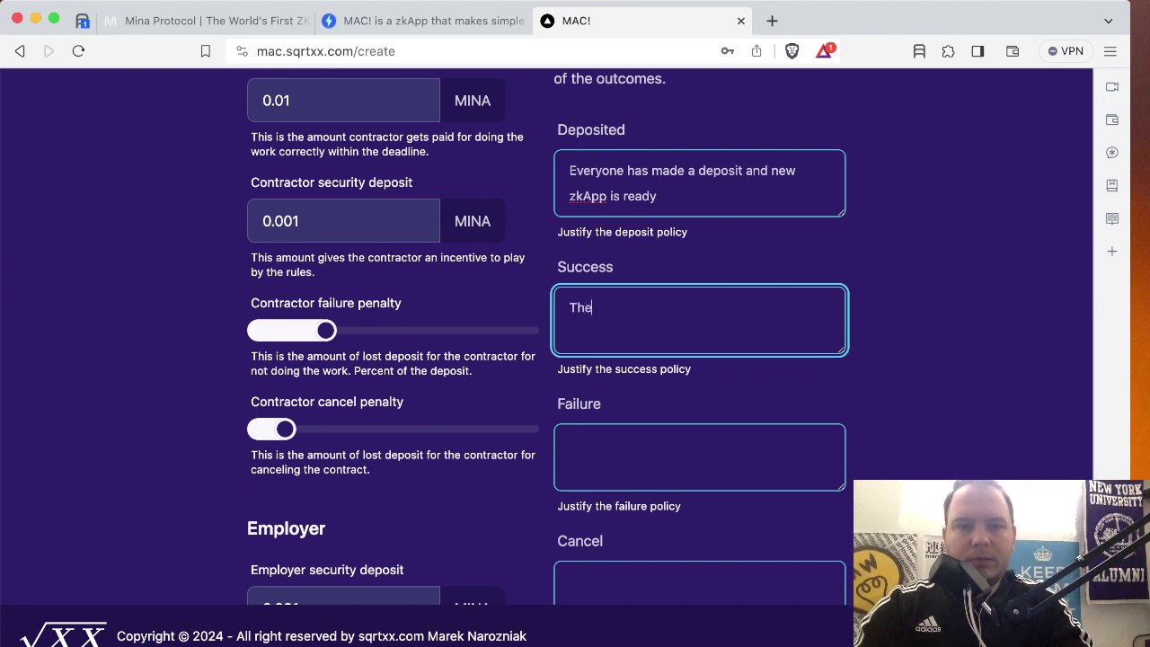
pyautogui.write(' contractor has')
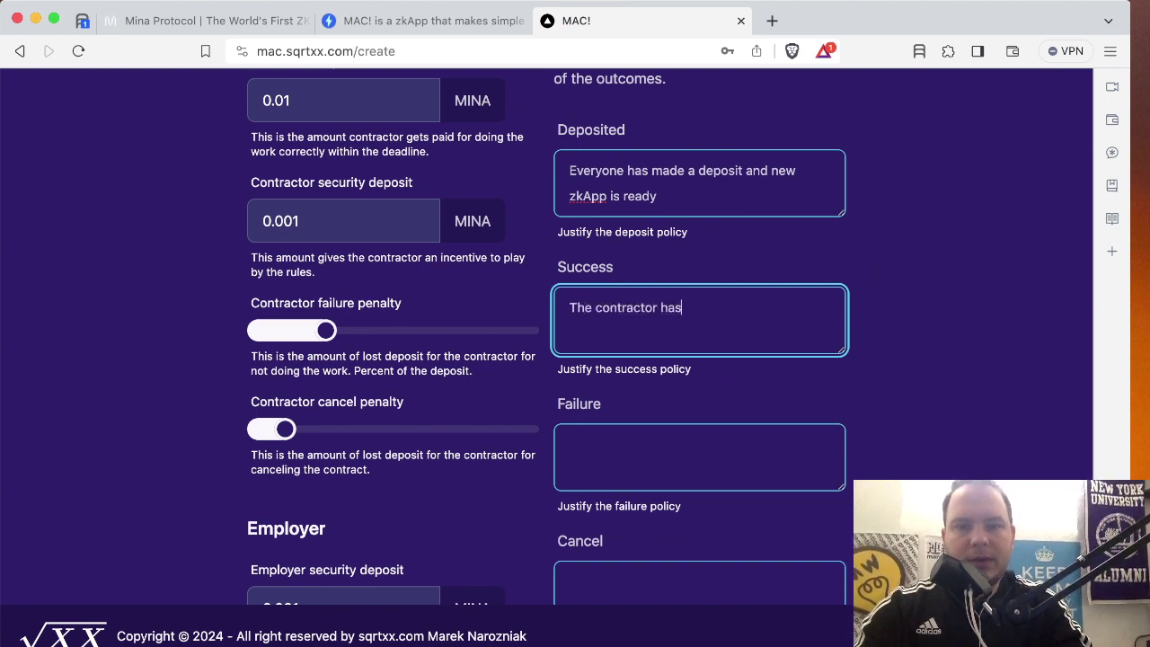
pyautogui.write(' tweeted')
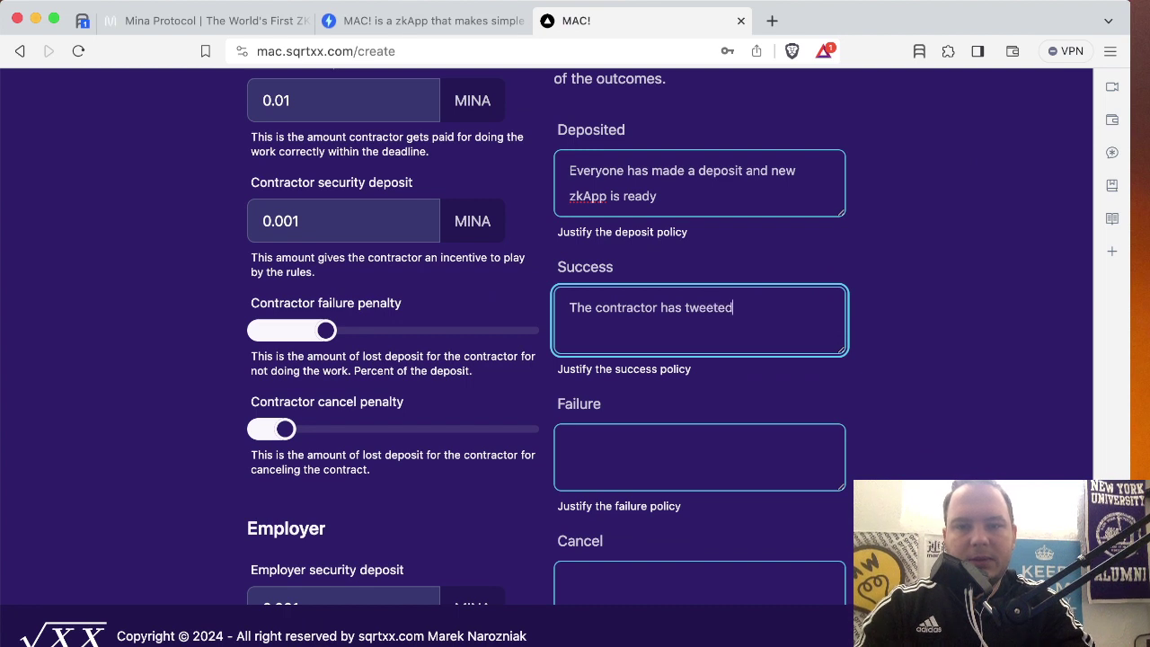
pyautogui.write(' a bna')
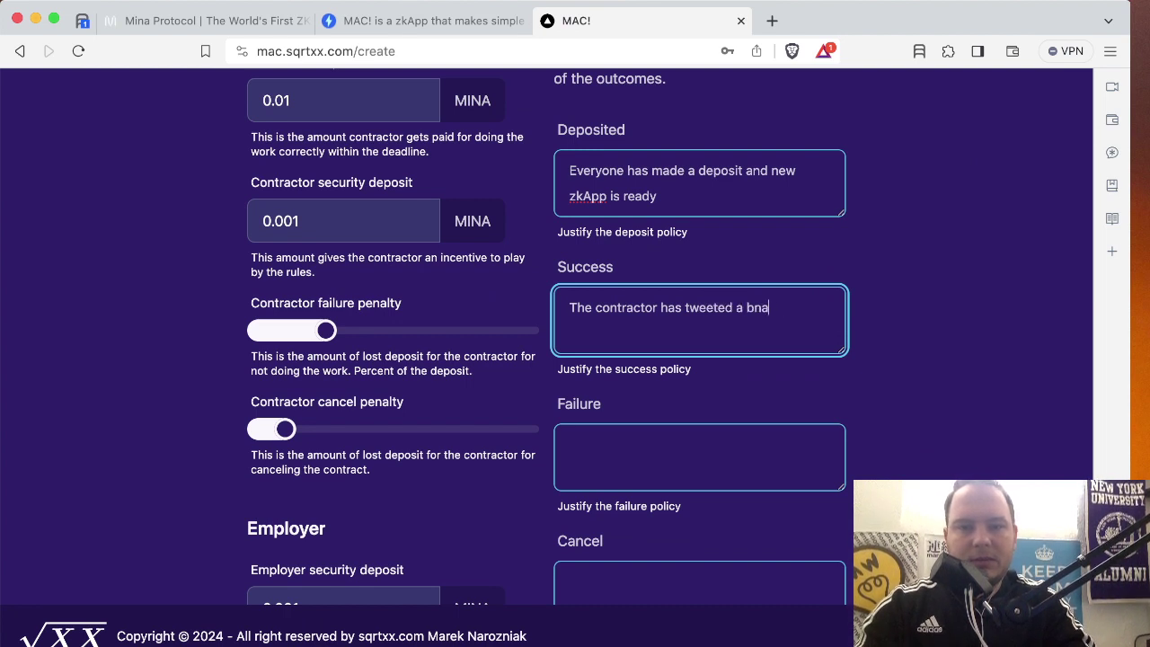
pyautogui.write('nanana emoji')
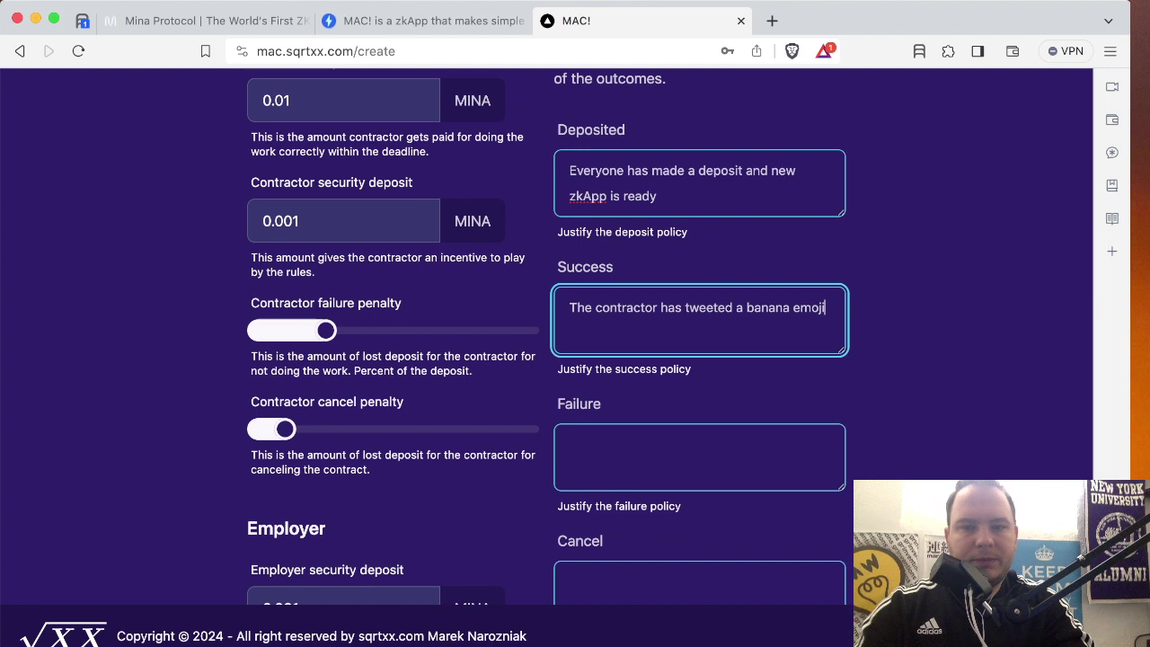
# Step: Enter "Failure to tweet!" as the Failure outcome description
pyautogui.click(706, 472)
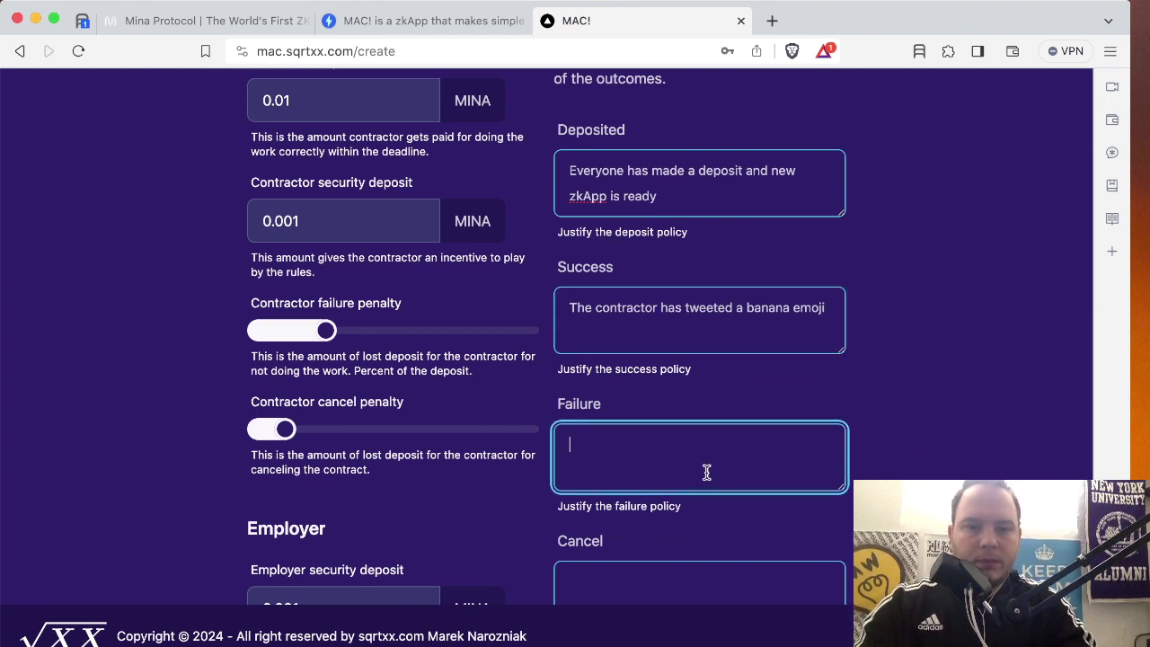
pyautogui.write('Failure to tw')
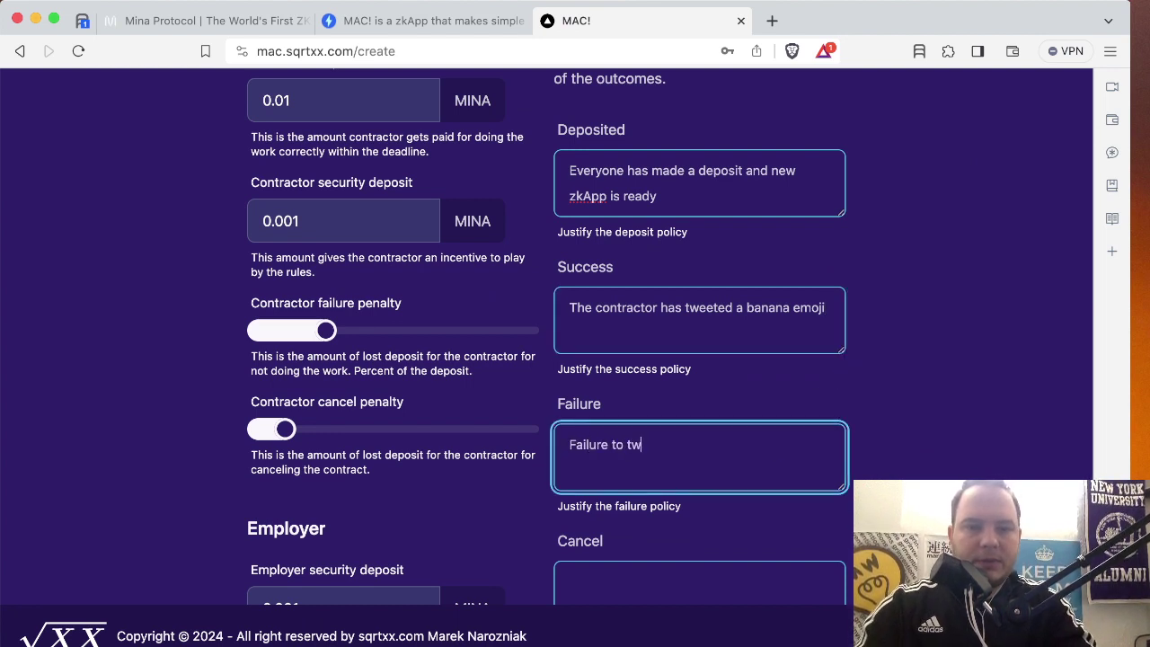
pyautogui.write('eet!')
# Step: Enter "Decided not to tweet" as the Cancel outcome description
pyautogui.scroll(-3, 704, 438)
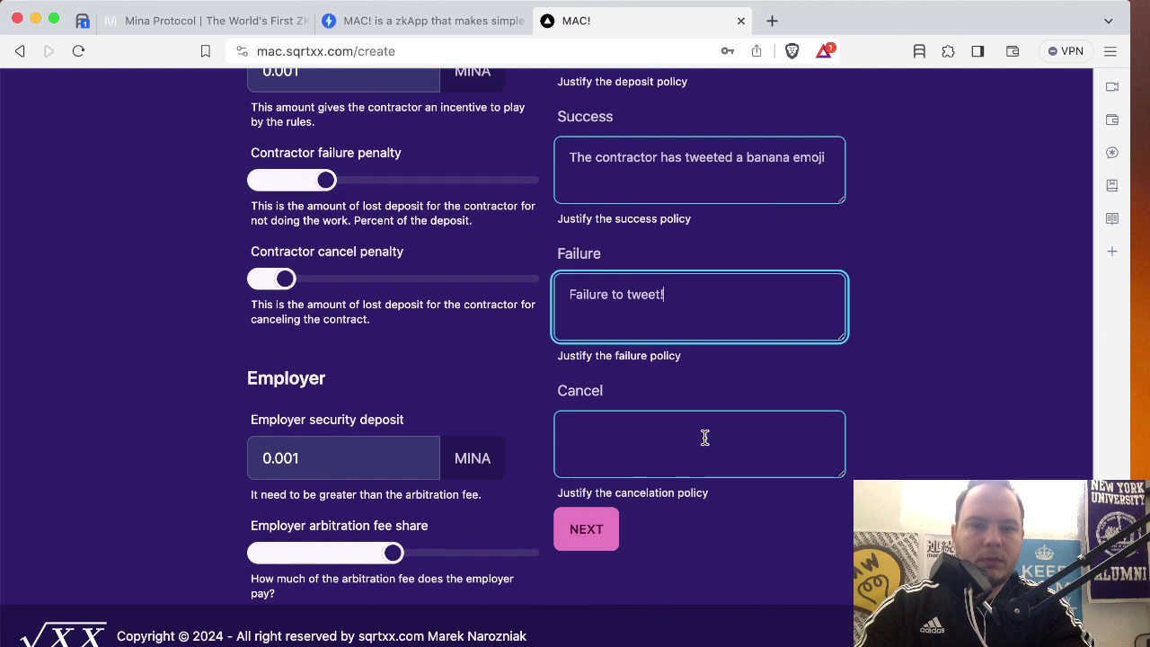
pyautogui.click(704, 438)
pyautogui.write('Decide')
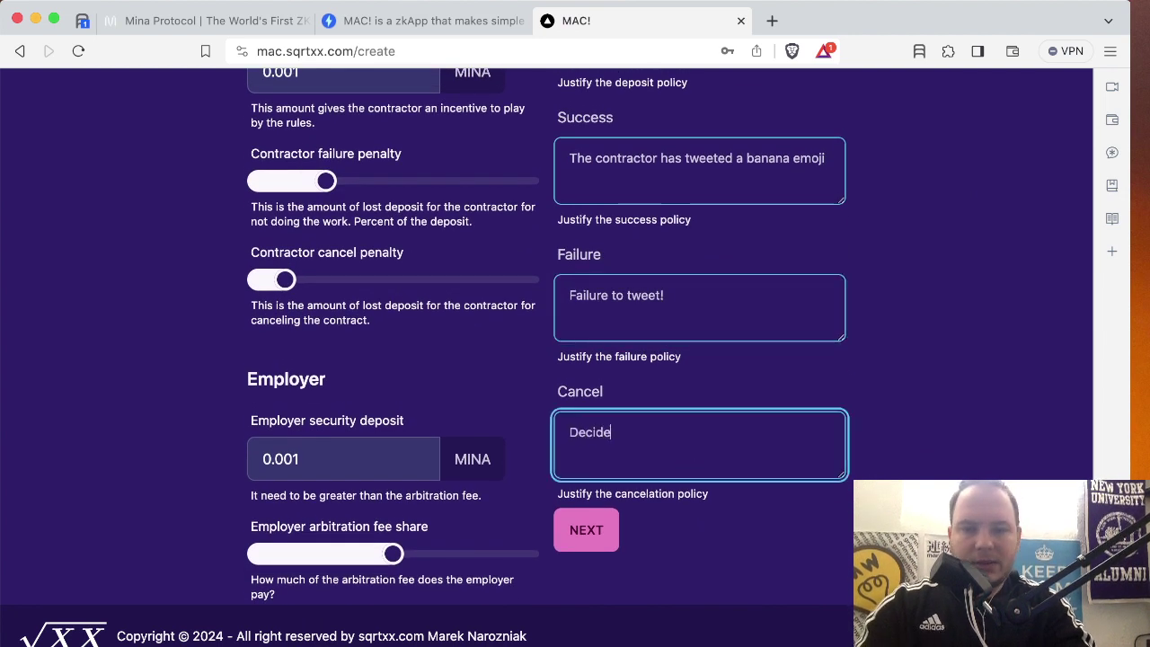
pyautogui.write('d not to tweet')
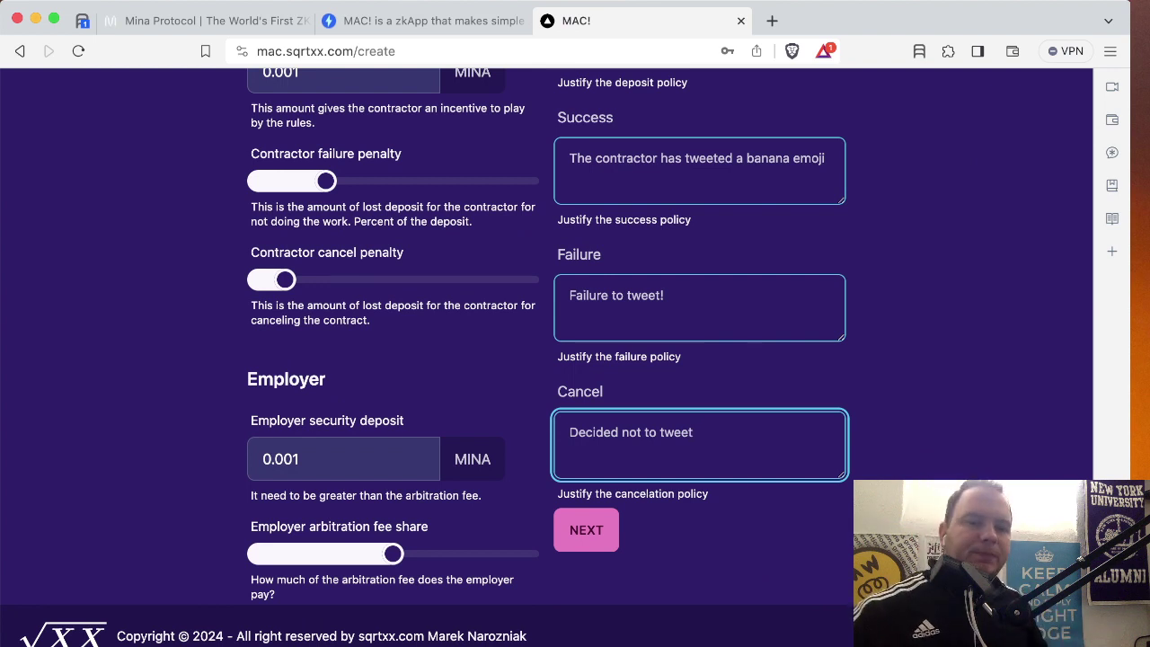
# Step: Submit the contract definition and open the export of its MacPack
pyautogui.click(584, 529)
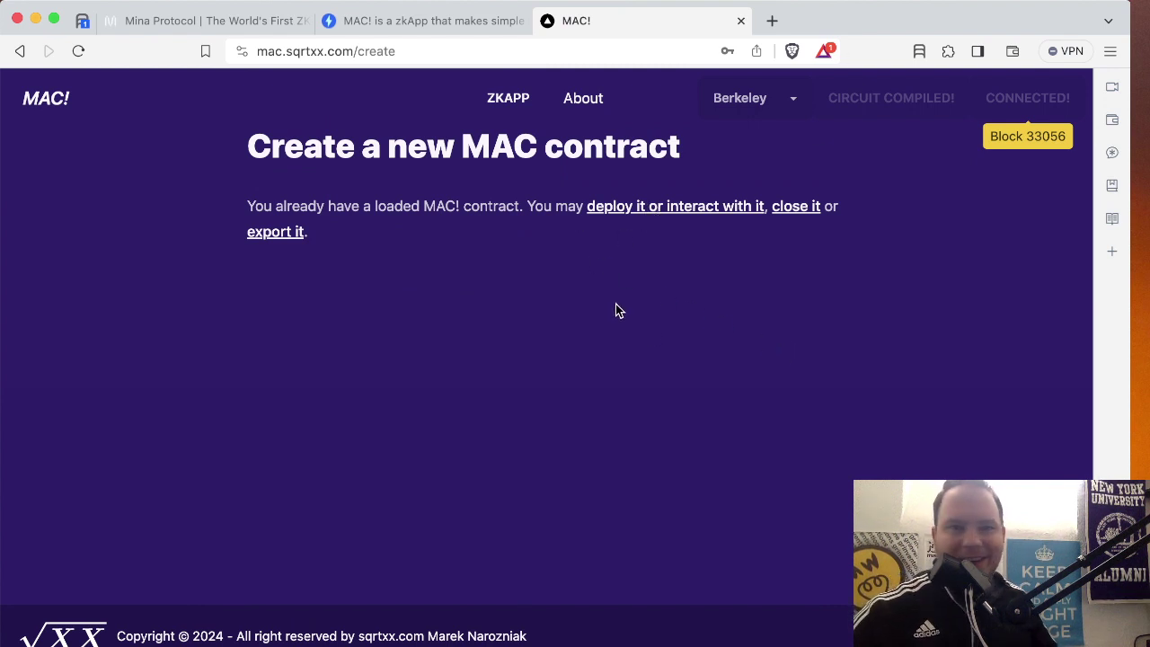
pyautogui.click(279, 236)
pyautogui.click(742, 220)
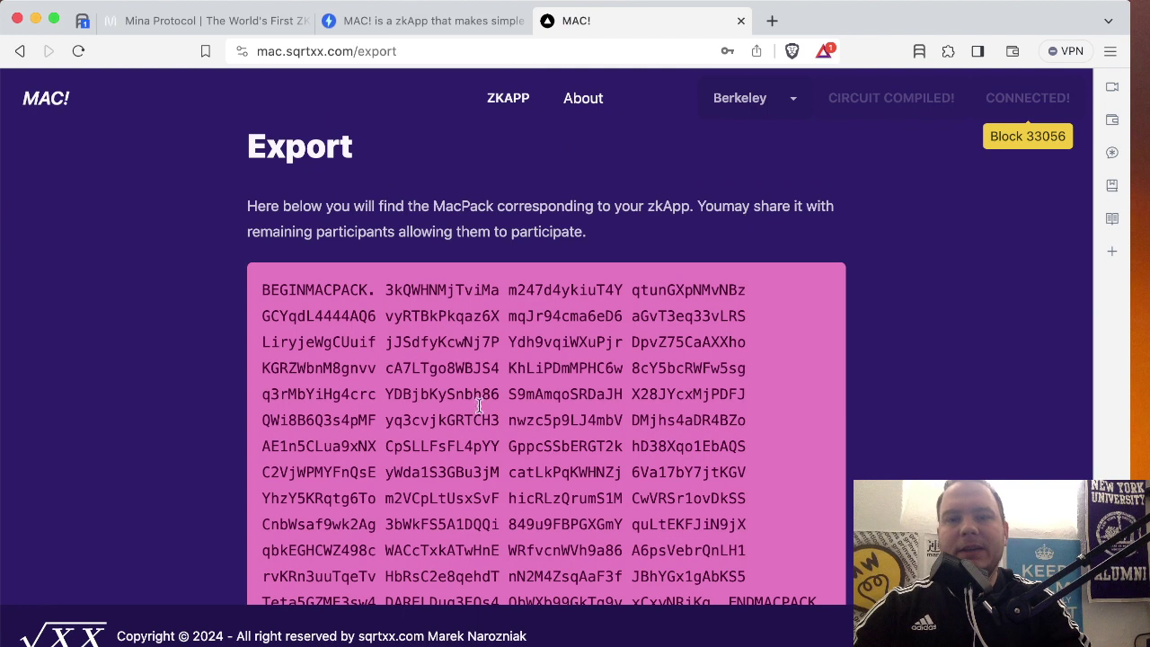
# Step: Copy the entire exported MacPack text, from BEGINMACPACK to ENDMACPACK
pyautogui.scroll(-2, 476, 404)
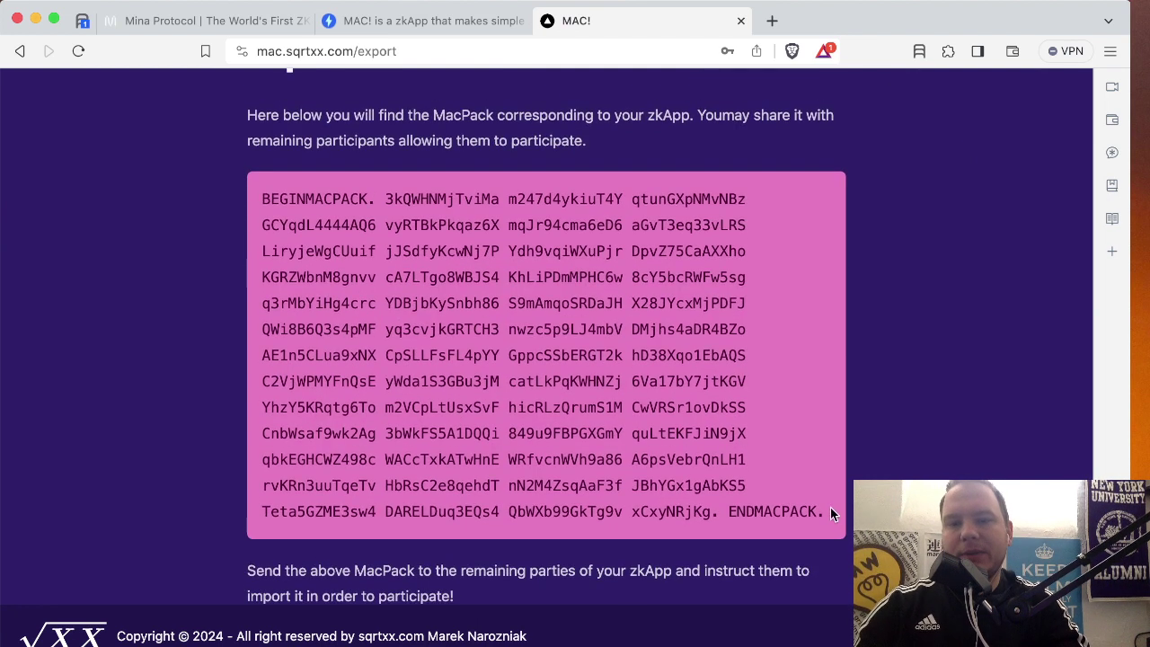
pyautogui.moveTo(836, 512); pyautogui.dragTo(222, 205)
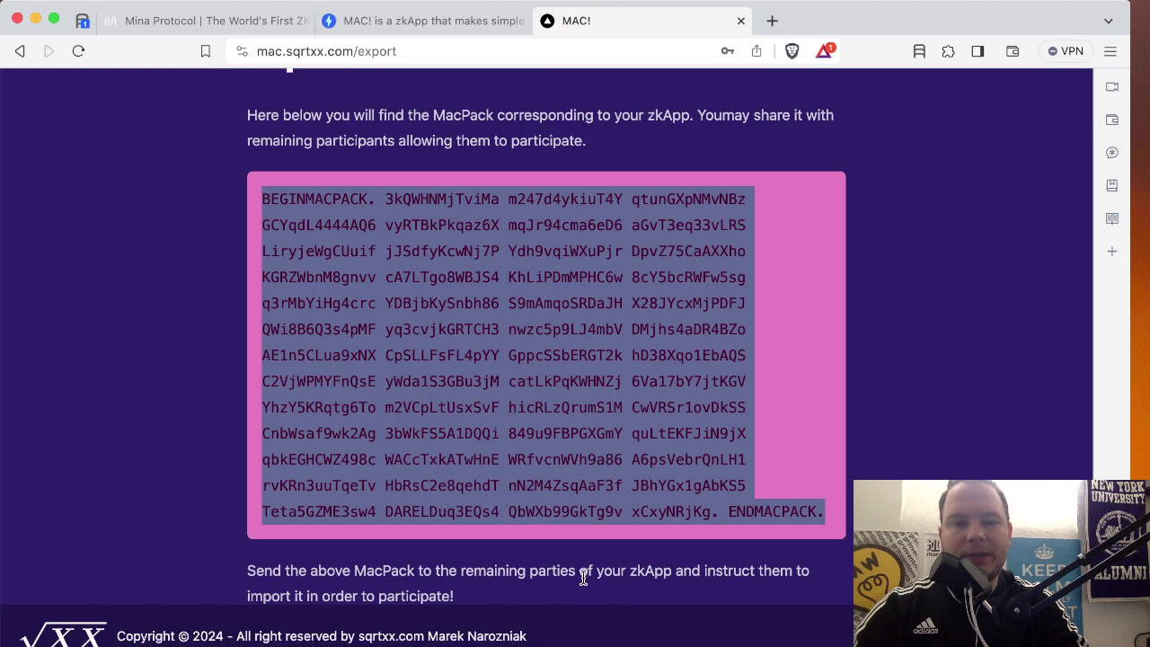
pyautogui.click(544, 429)
pyautogui.scroll(-1, 543, 430)
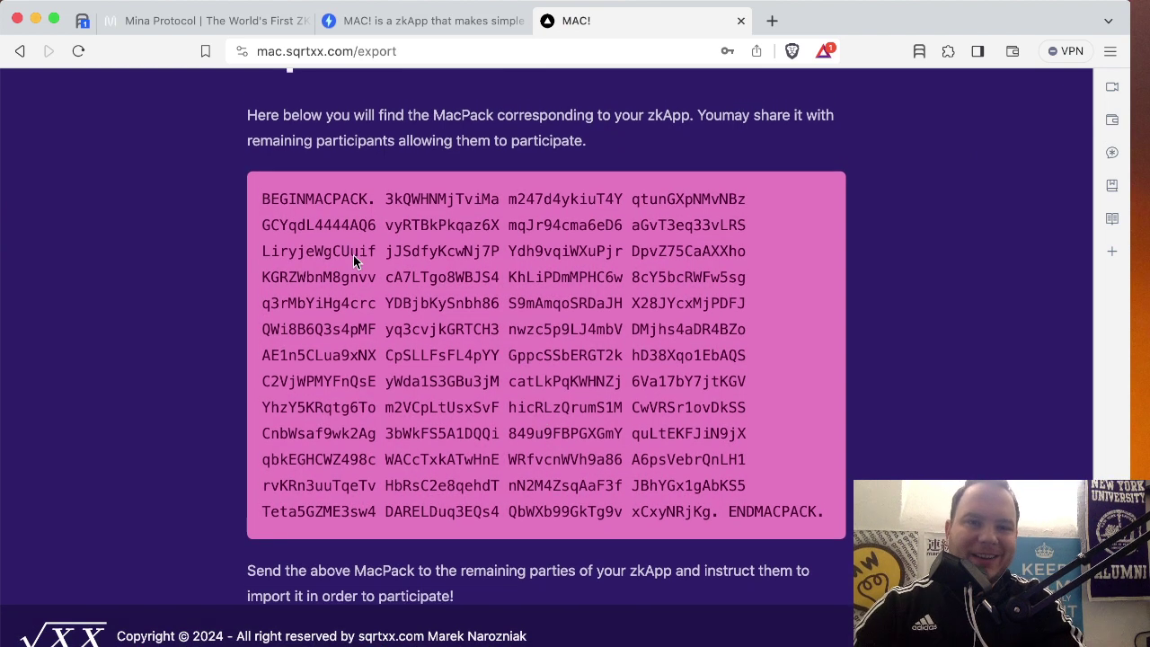
pyautogui.moveTo(266, 196); pyautogui.dragTo(859, 465)
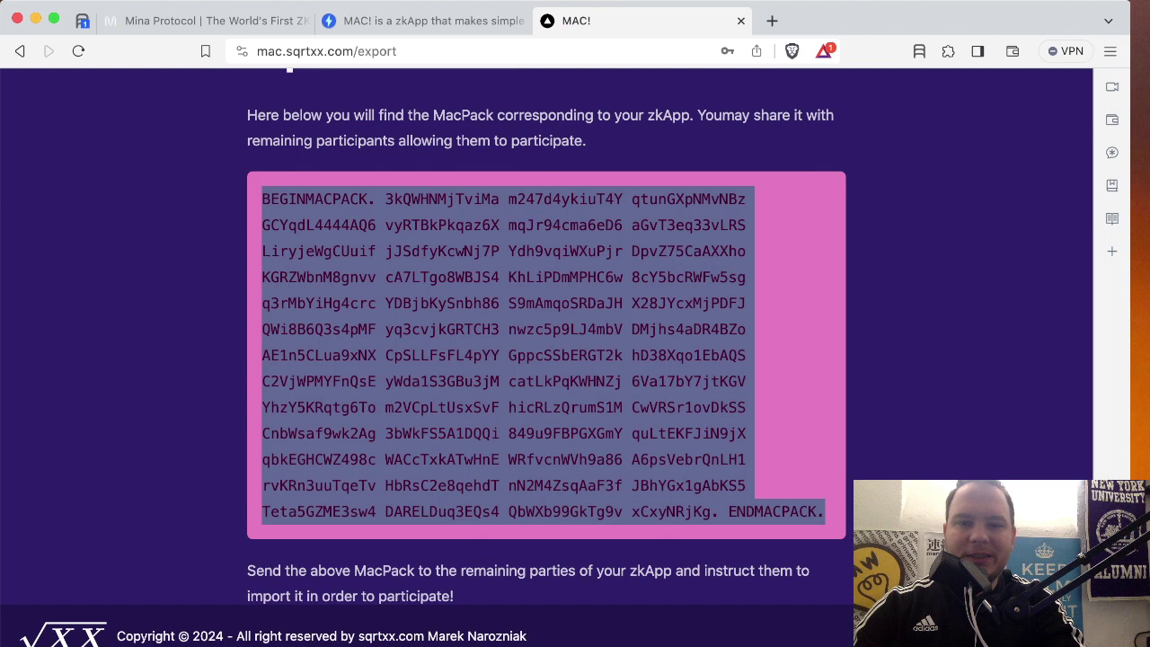
pyautogui.click(543, 310)
pyautogui.scroll(2, 543, 310)
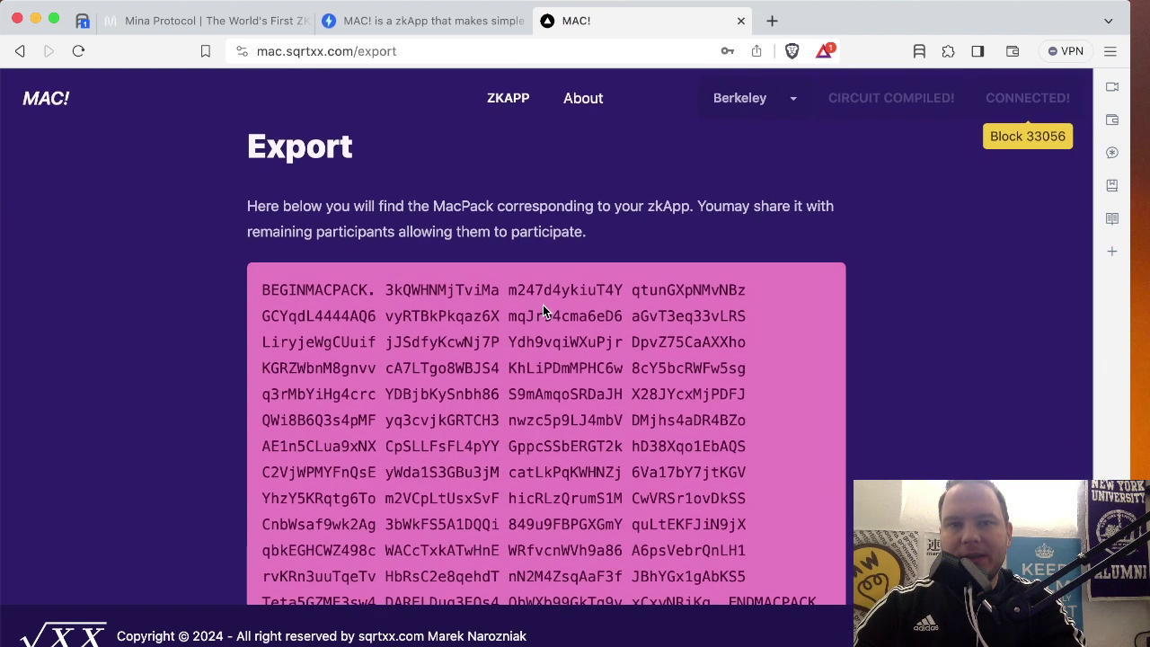
# Step: View the contract import page, and paste the copied MacPack into an untitled document in the text editor
pyautogui.click(510, 102)
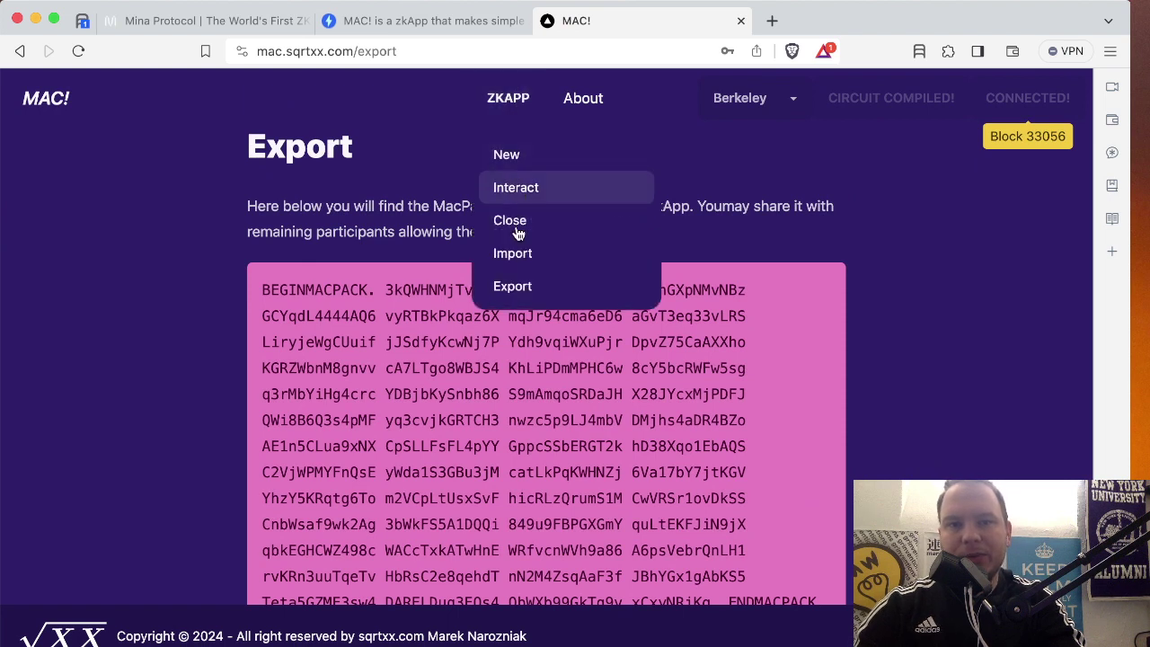
pyautogui.click(515, 259)
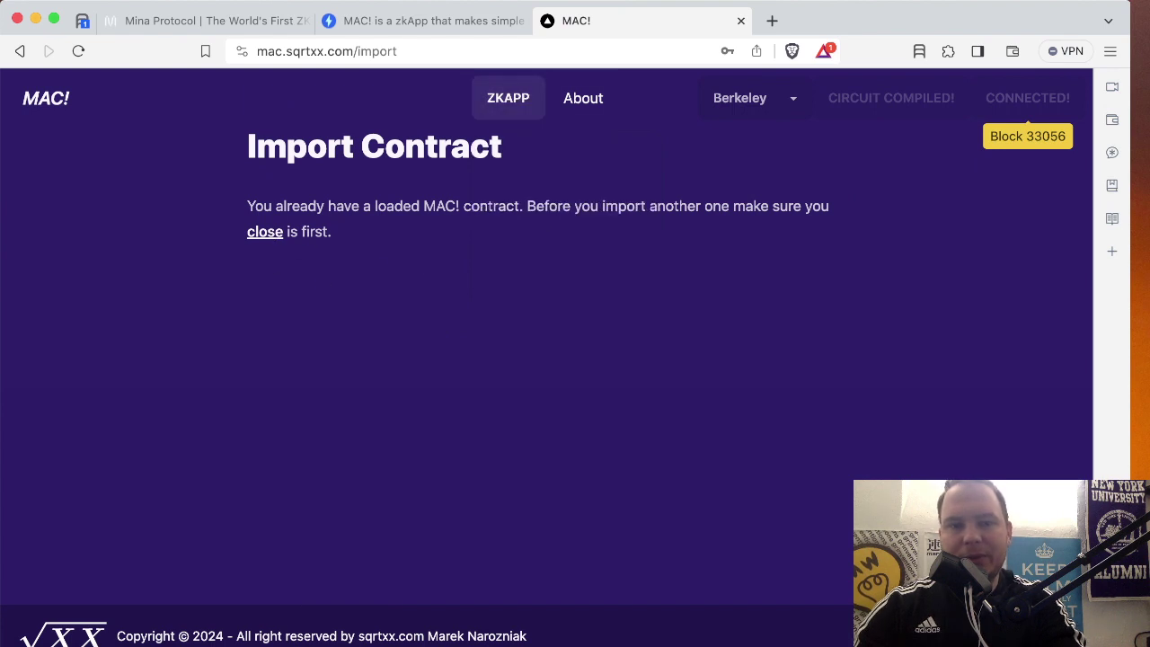
pyautogui.click(597, 638)
pyautogui.press('super+v')
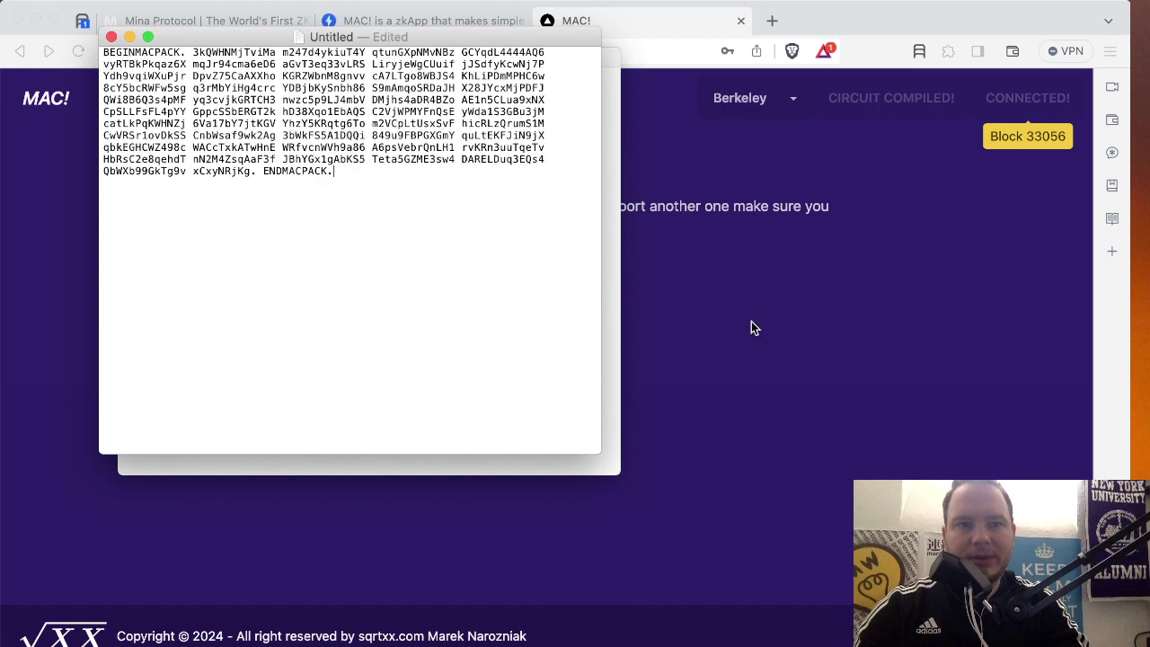
# Step: Return to the browser, open the page for interacting with the current contract and start its deployment
pyautogui.click(751, 321)
pyautogui.click(508, 101)
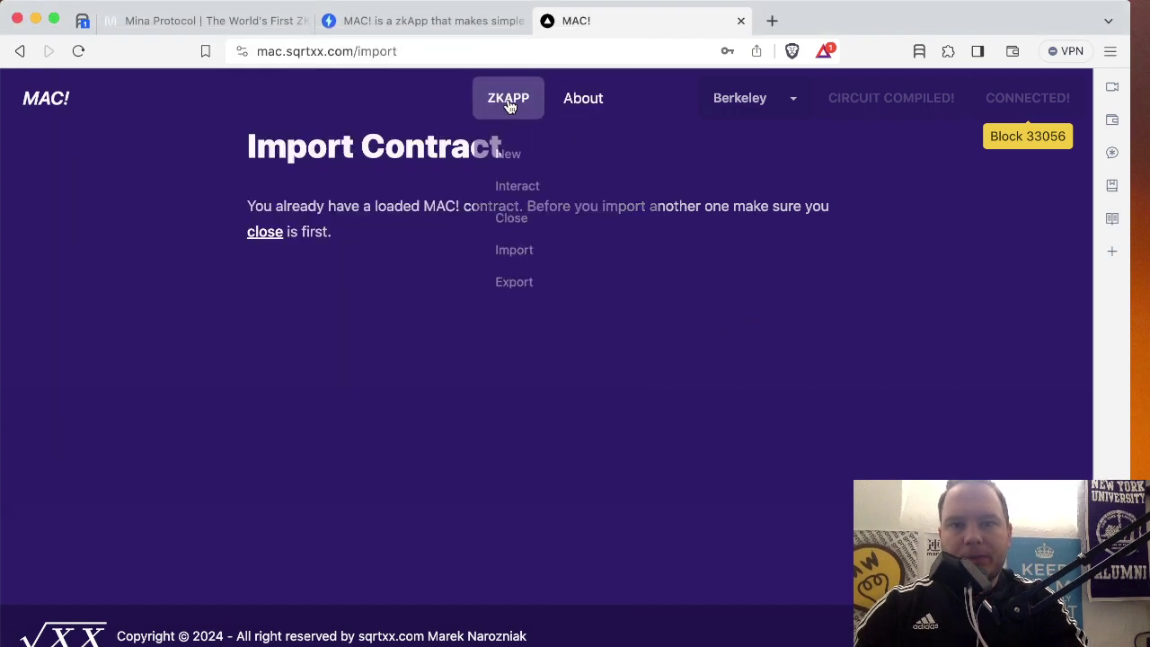
pyautogui.click(522, 197)
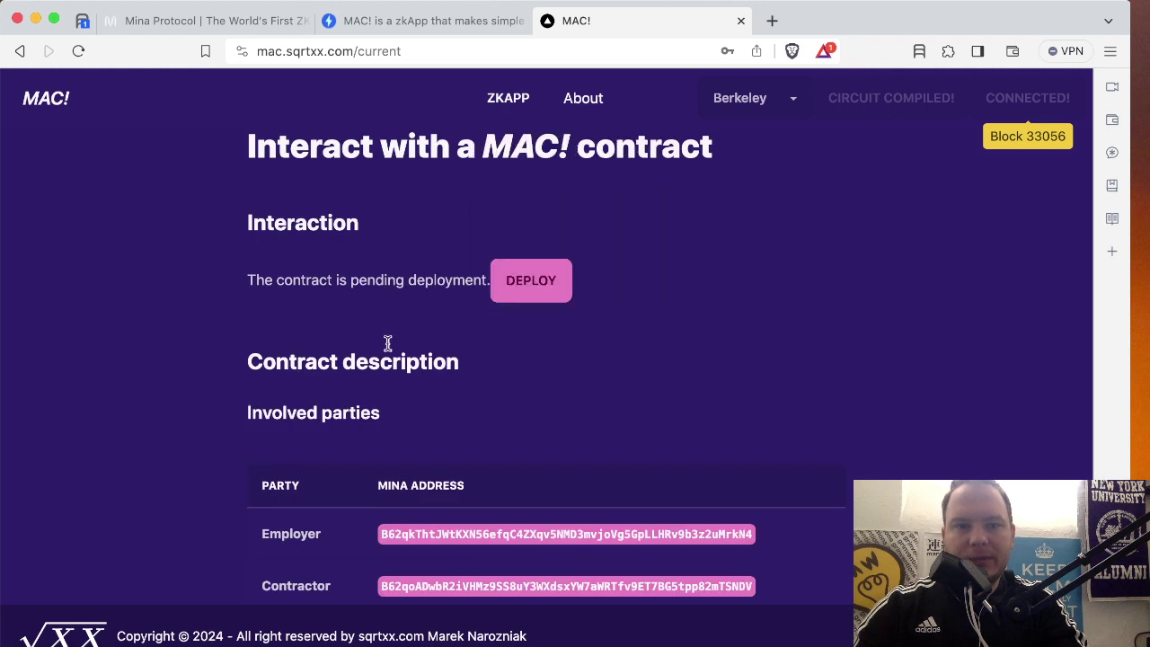
pyautogui.click(548, 290)
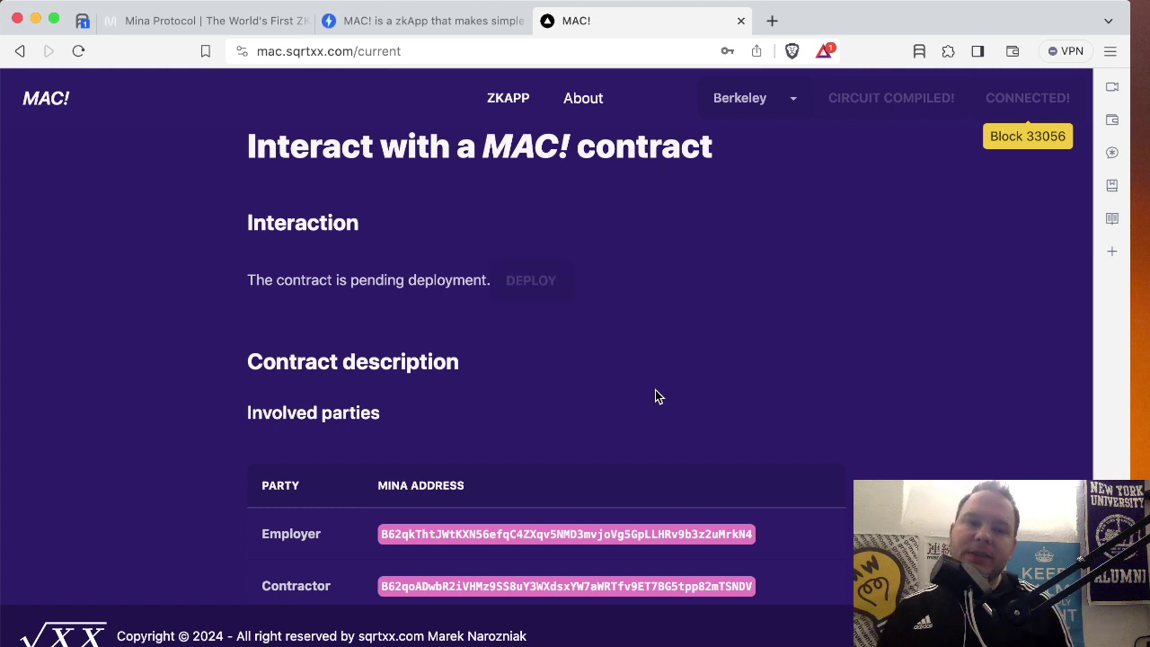
# Step: Examine the contract's involved parties, the block ranges and amounts of each outcome, the subject and the outcome descriptions
pyautogui.scroll(-4, 657, 419)
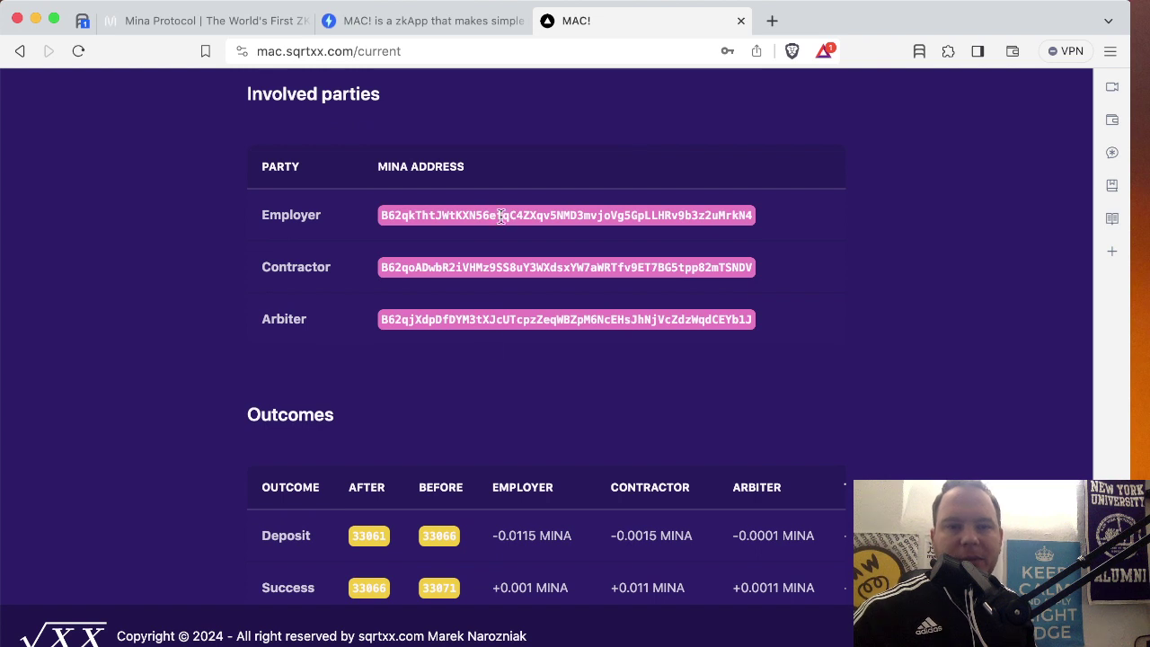
pyautogui.scroll(-3, 481, 225)
pyautogui.scroll(3, 481, 226)
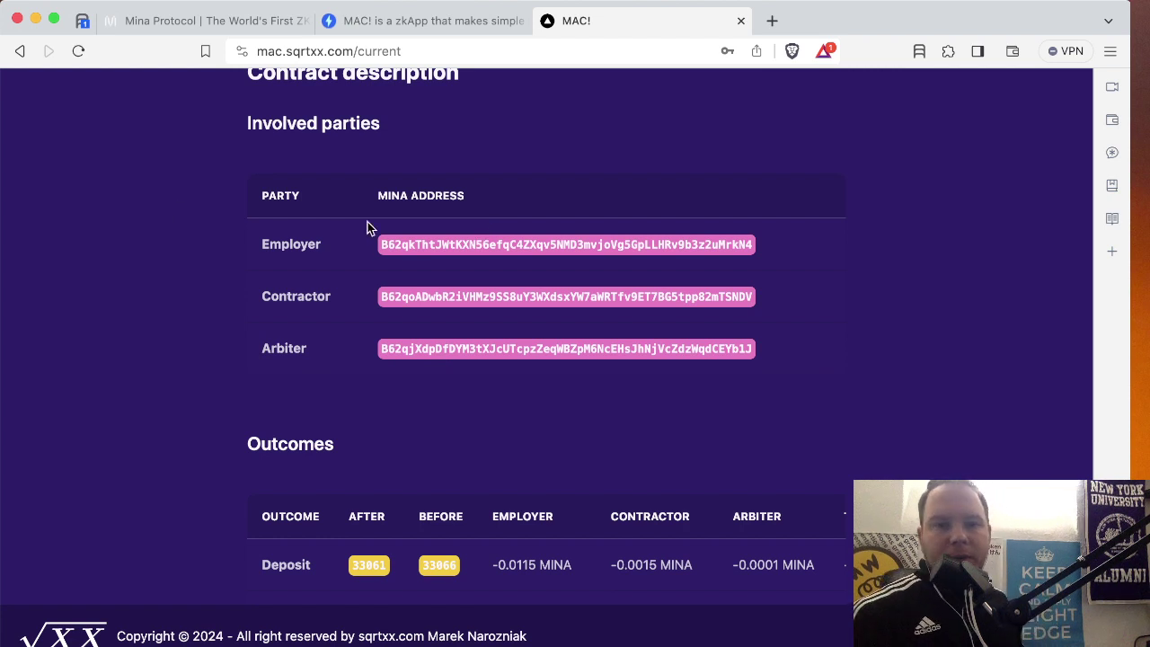
pyautogui.scroll(-3, 670, 329)
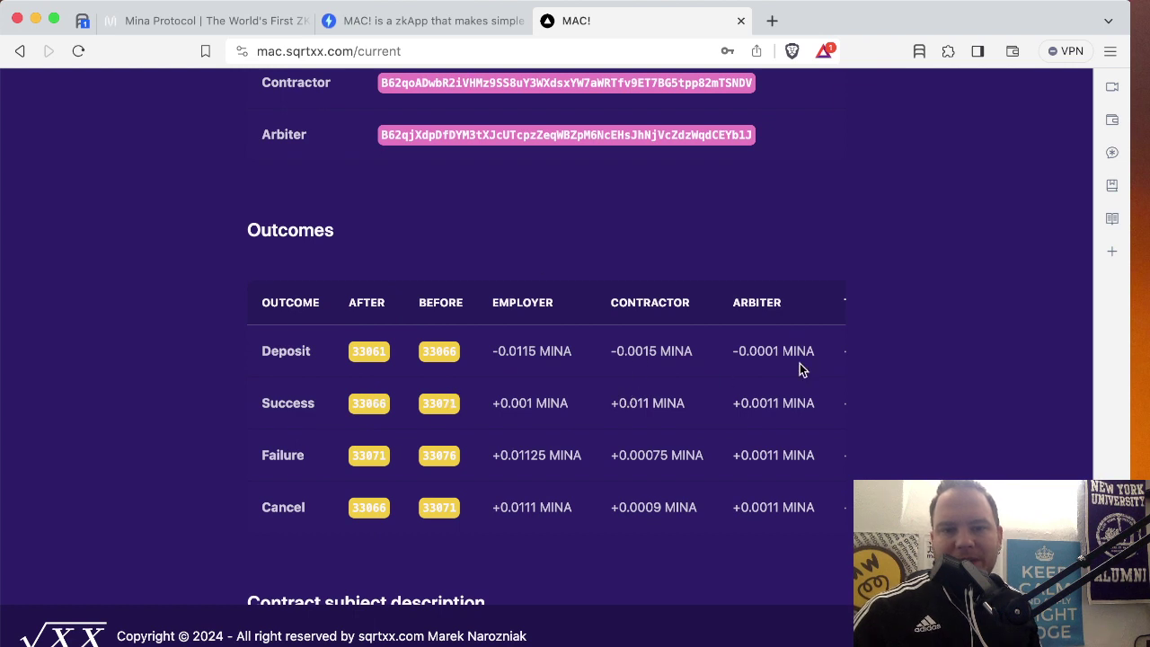
pyautogui.hscroll(3, 799, 364)
pyautogui.hscroll(-2, 670, 452)
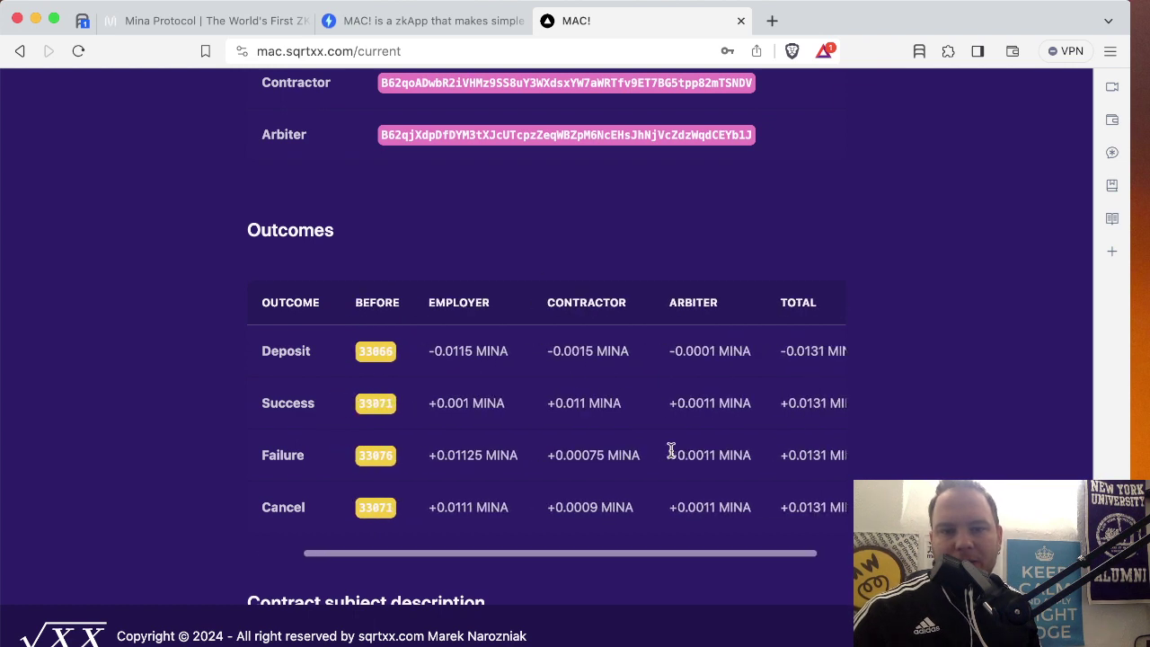
pyautogui.scroll(-5, 675, 457)
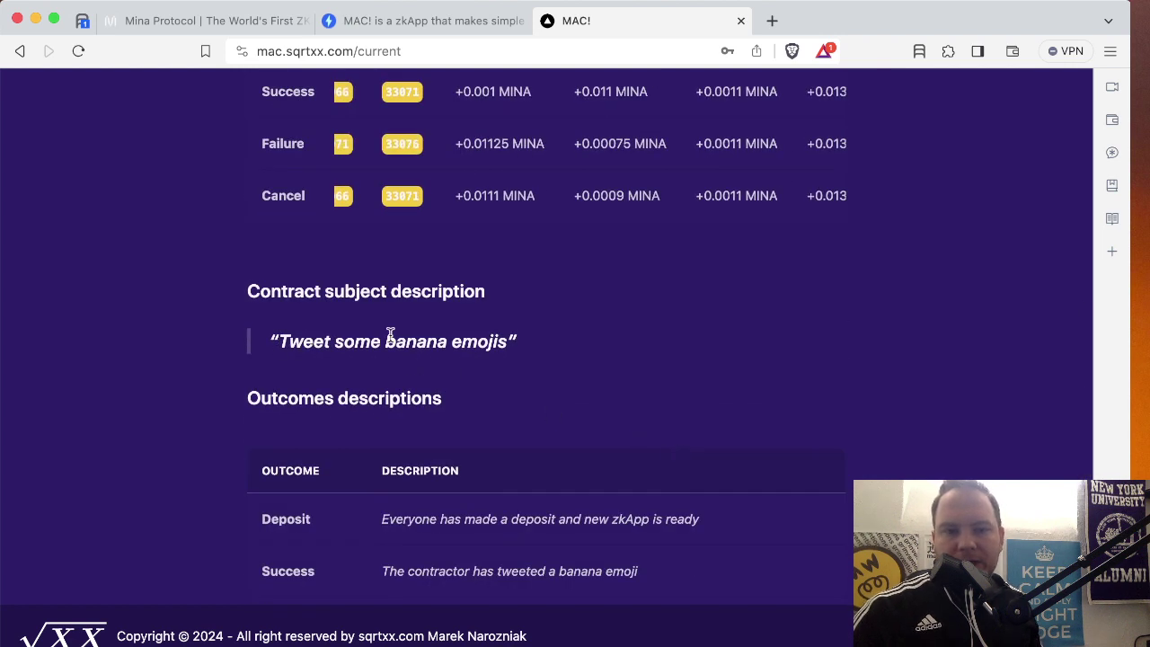
pyautogui.scroll(3, 481, 359)
pyautogui.scroll(4, 481, 359)
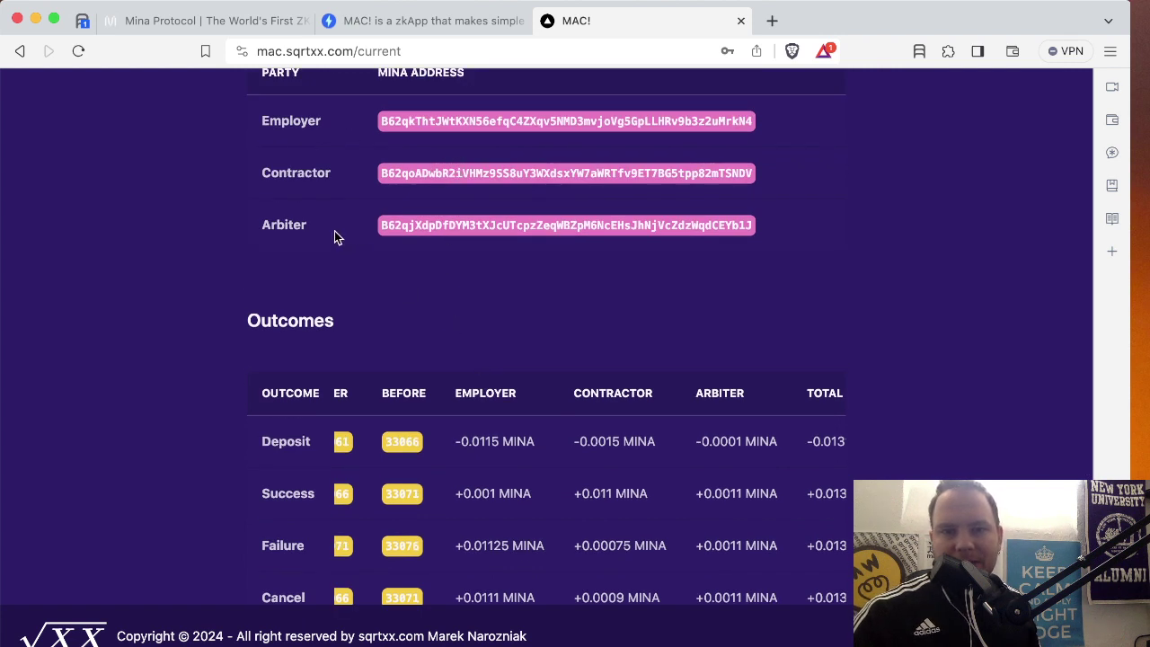
pyautogui.scroll(-6, 369, 255)
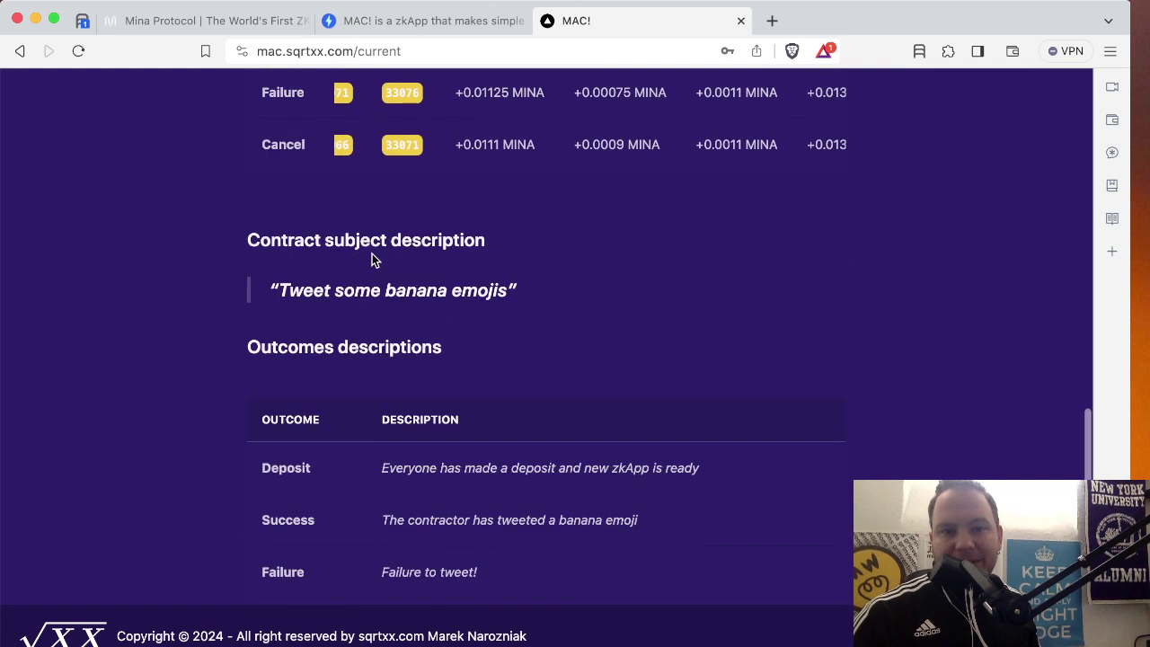
pyautogui.scroll(-1, 412, 456)
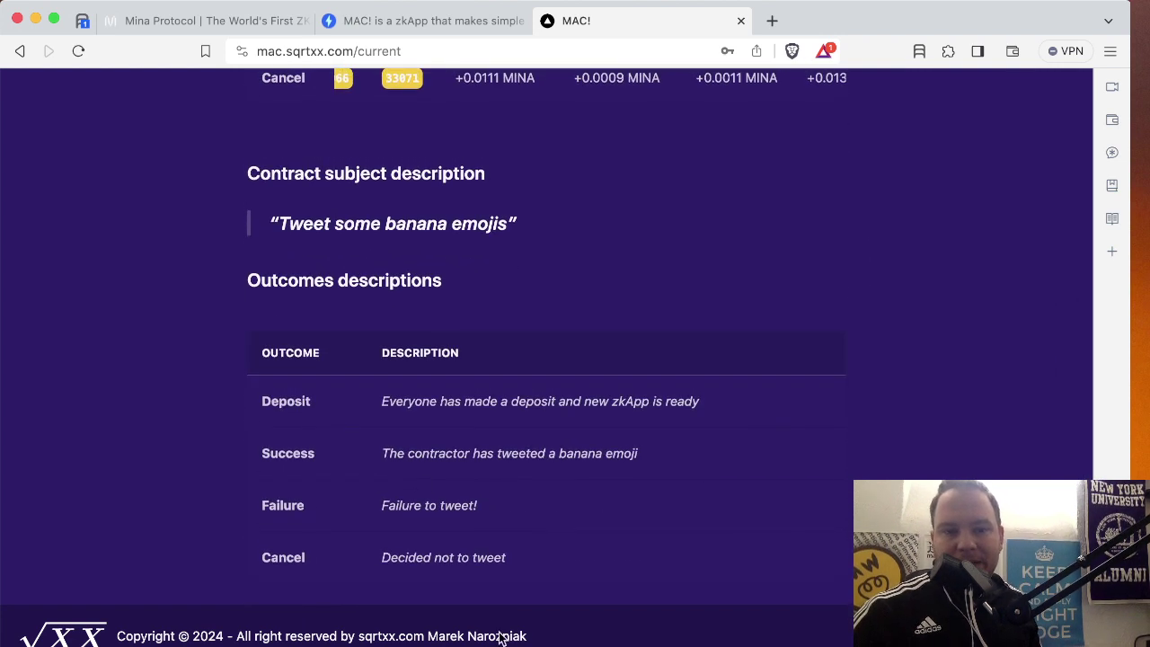
pyautogui.scroll(15, 548, 419)
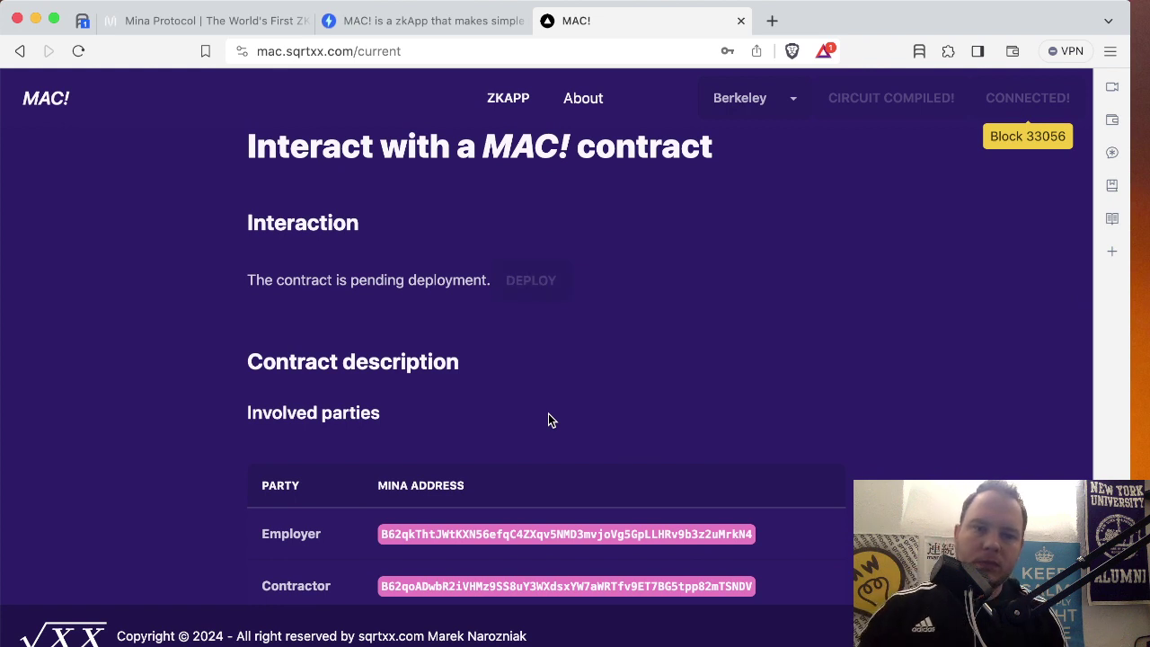
pyautogui.scroll(-5, 549, 415)
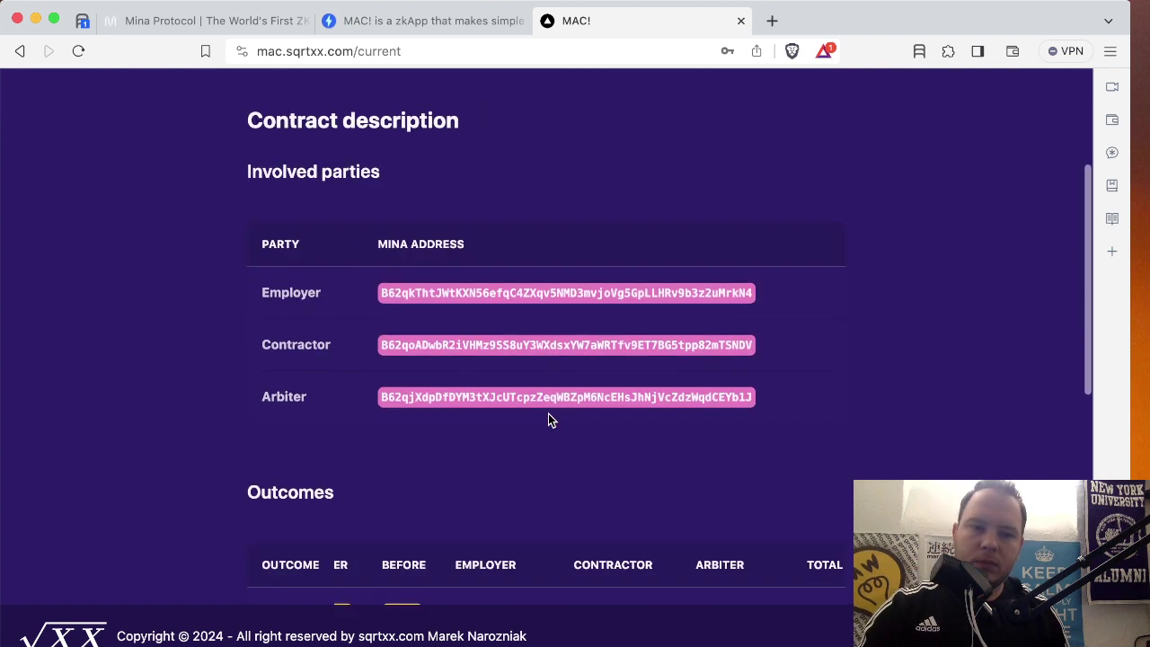
pyautogui.scroll(-5, 551, 419)
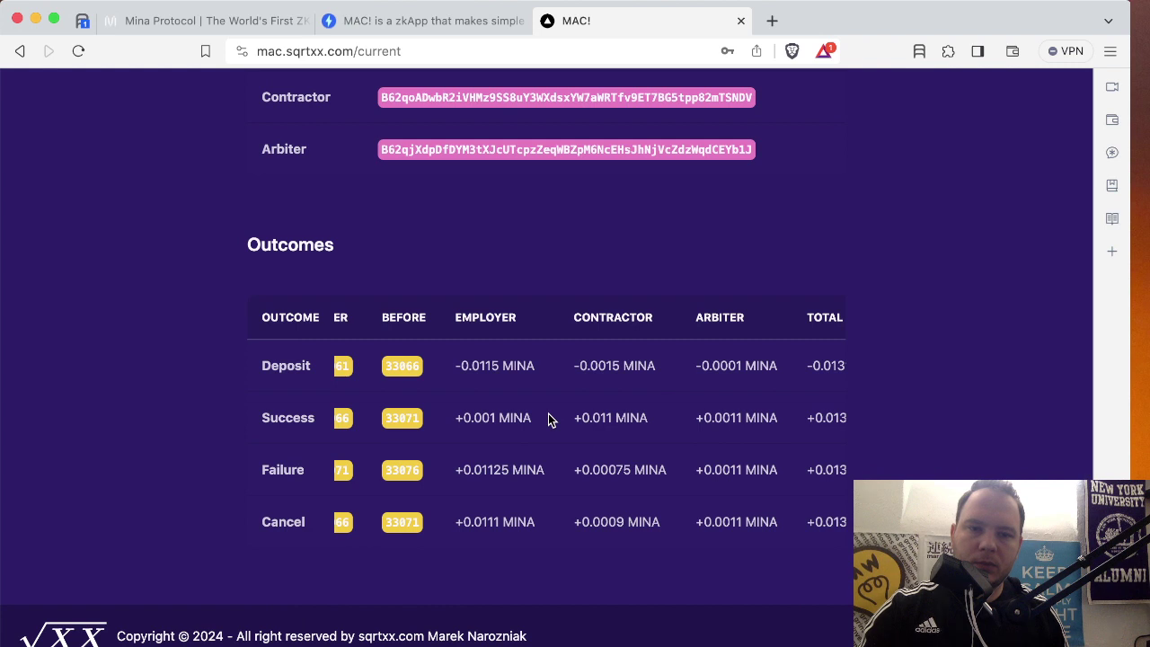
pyautogui.scroll(-7, 550, 419)
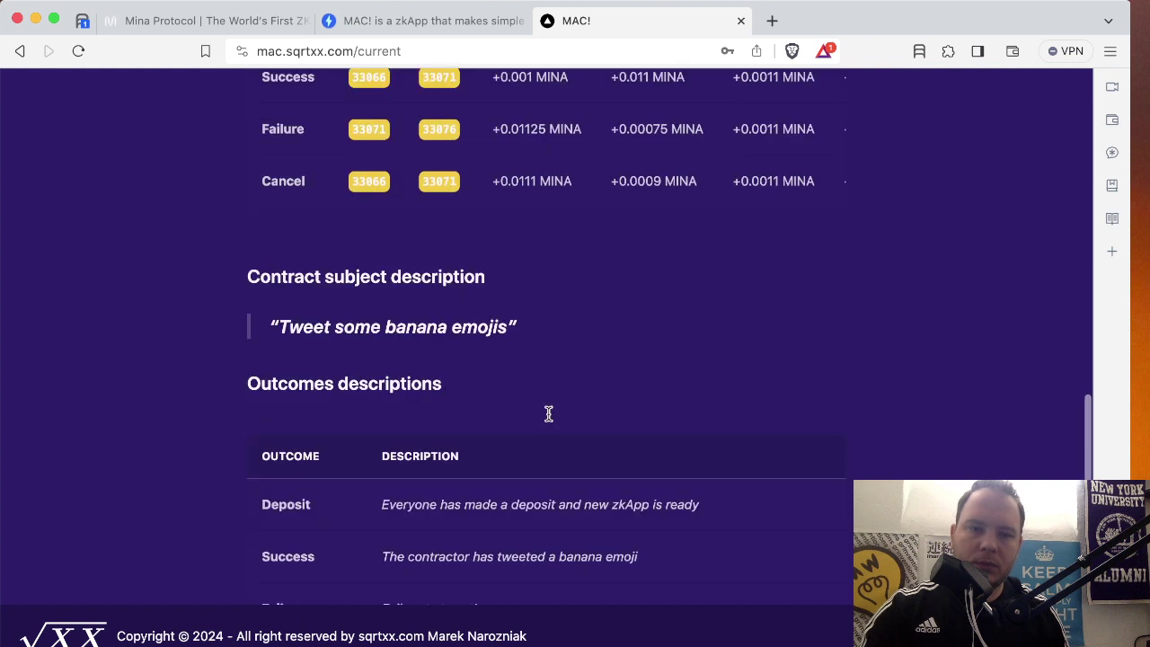
pyautogui.scroll(10, 549, 420)
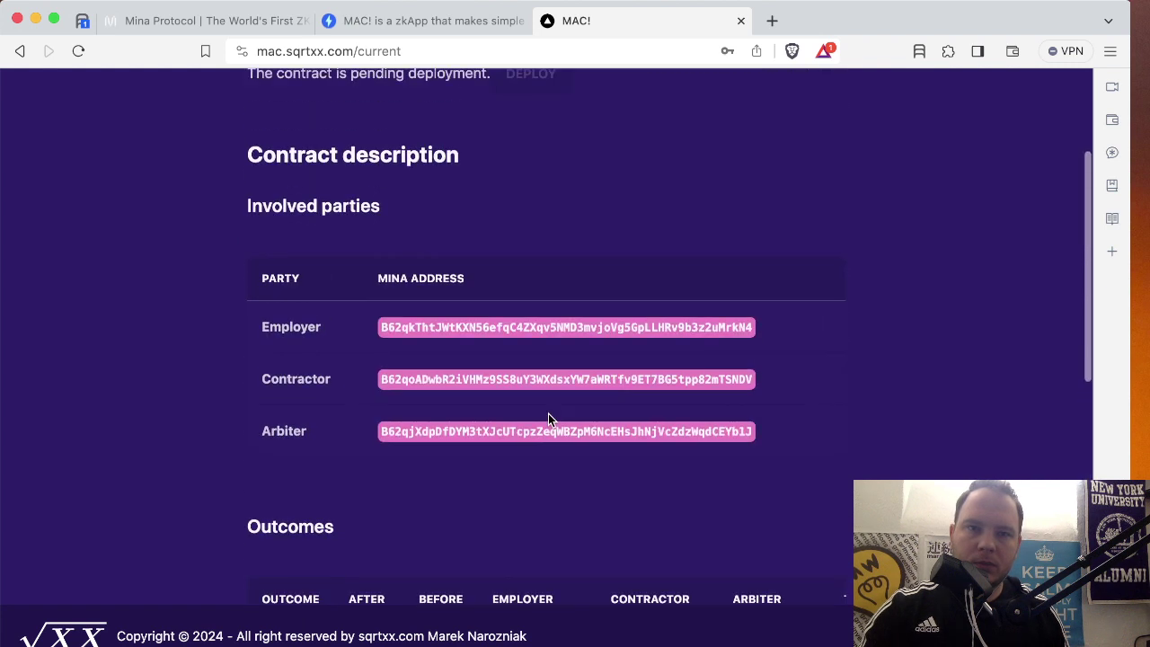
pyautogui.scroll(2, 550, 420)
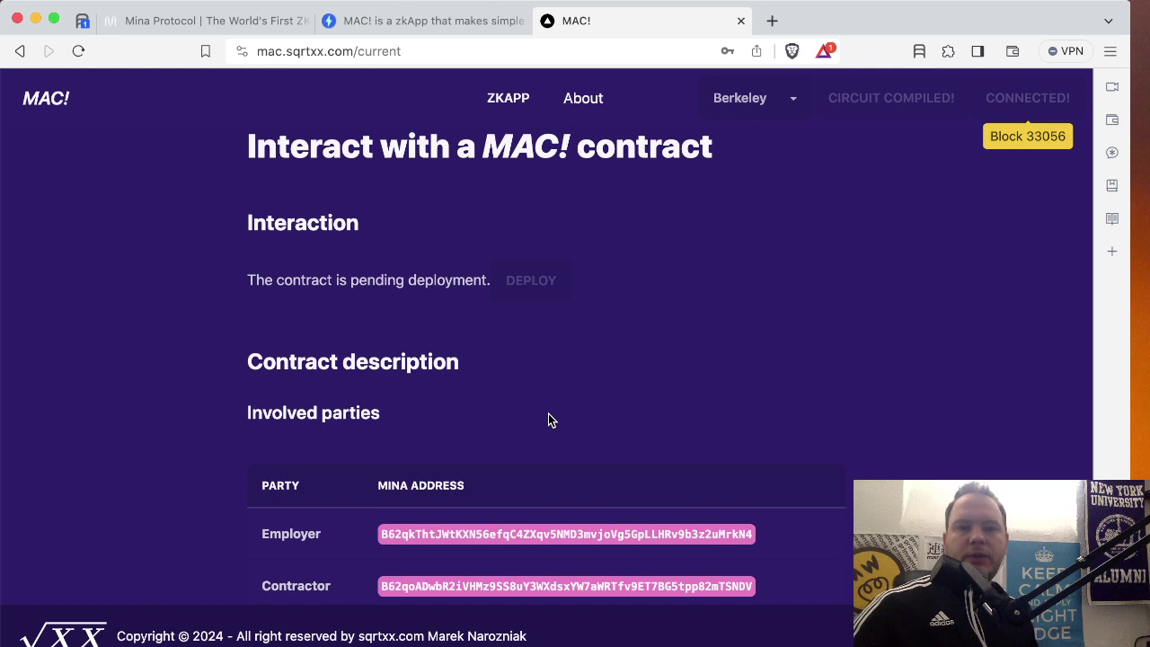
pyautogui.scroll(-3, 548, 420)
pyautogui.scroll(4, 548, 419)
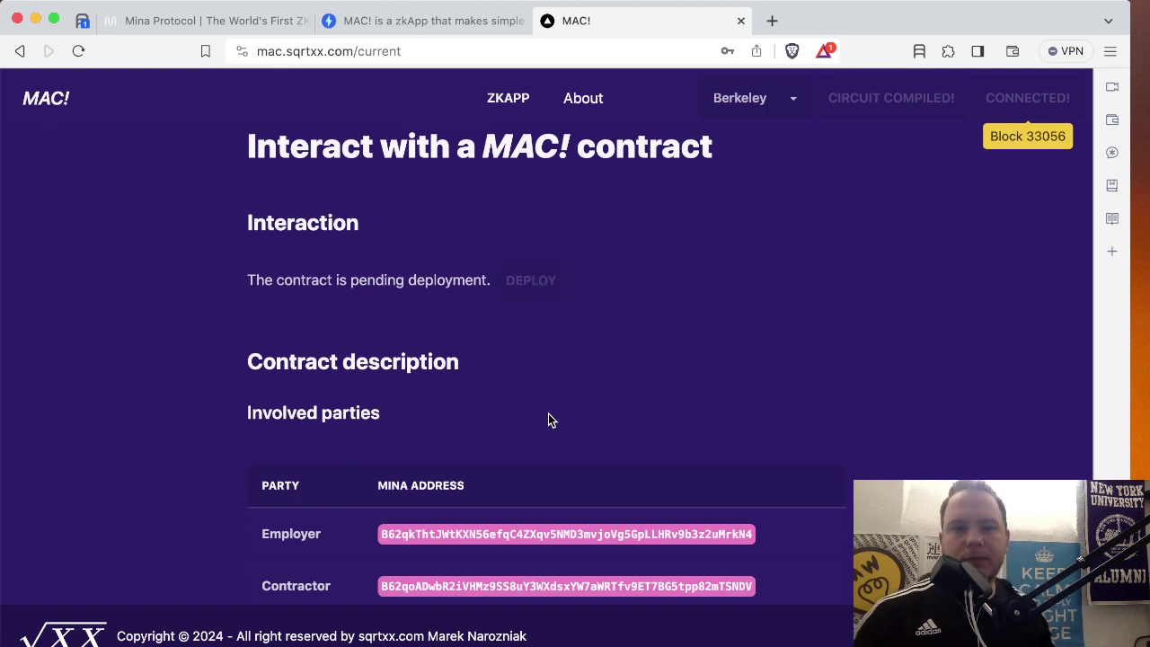
# Step: Check the after and before blocks of the Deposit, Success, Failure and Cancel outcomes against the current block
pyautogui.scroll(-10, 548, 419)
pyautogui.scroll(3, 548, 419)
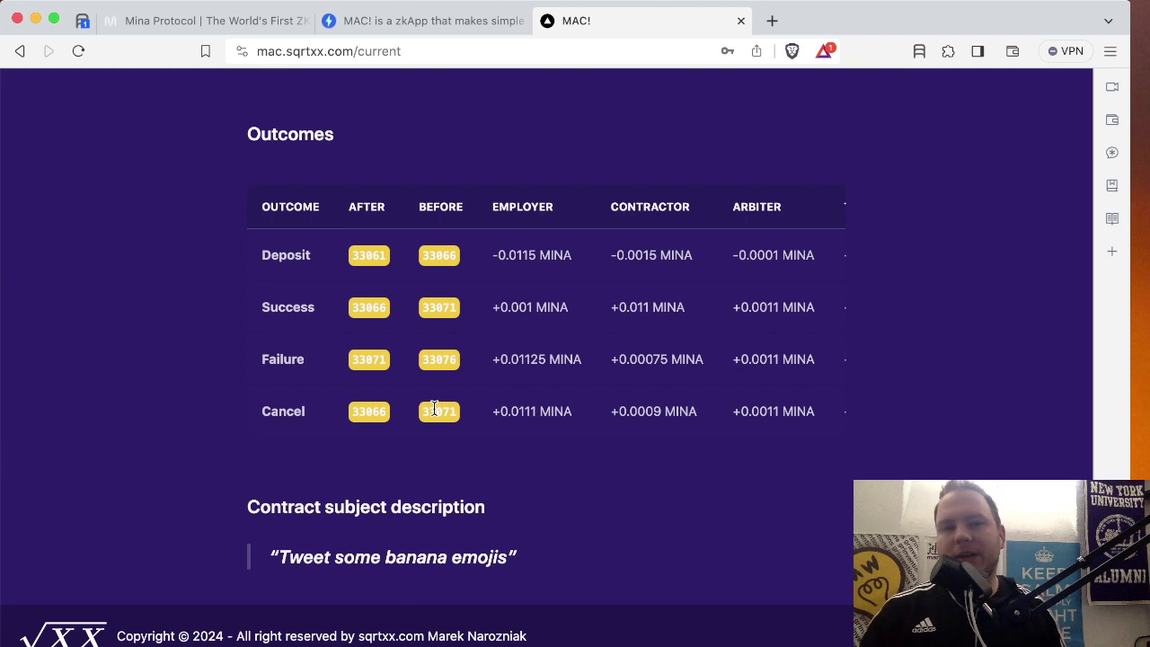
pyautogui.scroll(10, 434, 407)
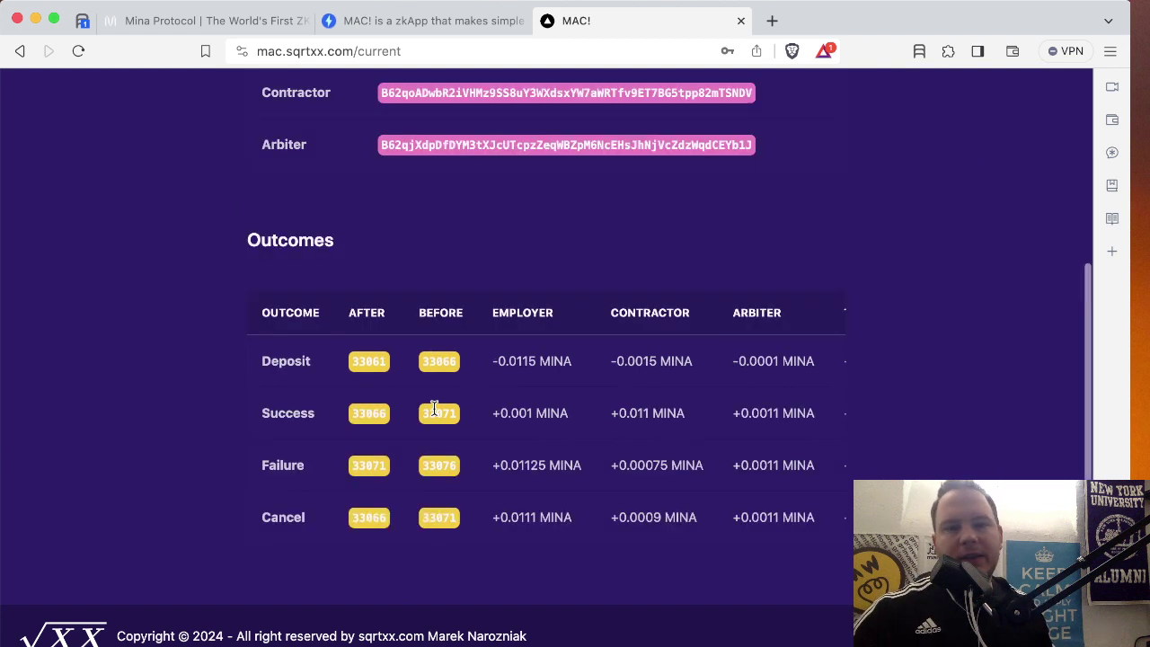
pyautogui.scroll(-1, 434, 503)
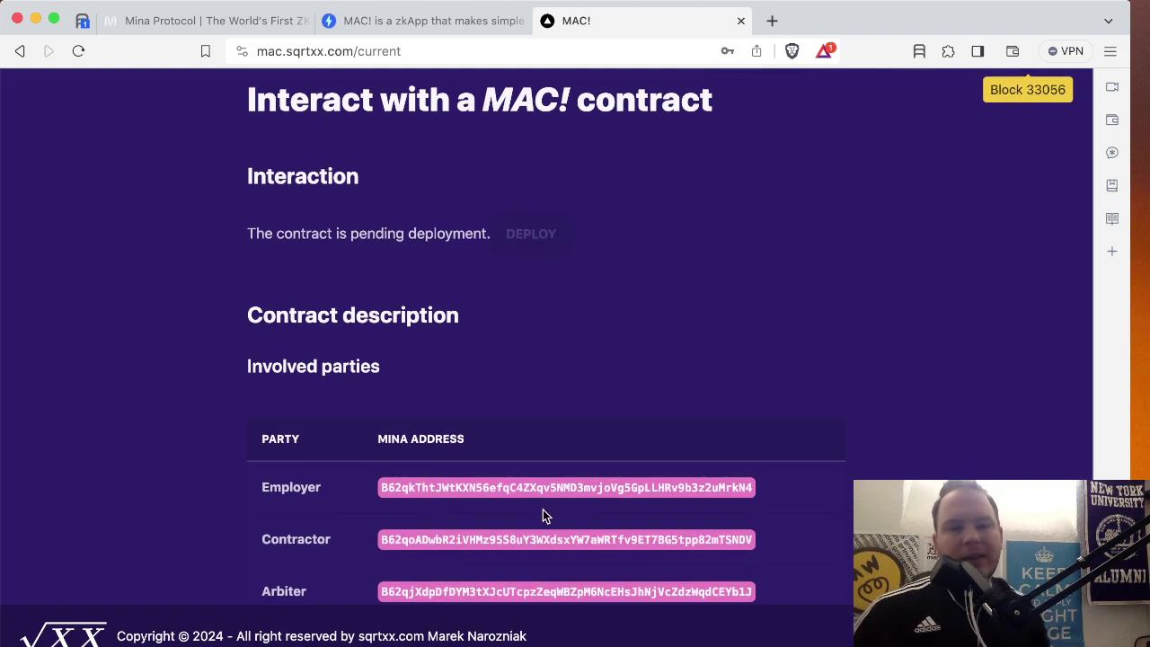
pyautogui.scroll(-5, 543, 516)
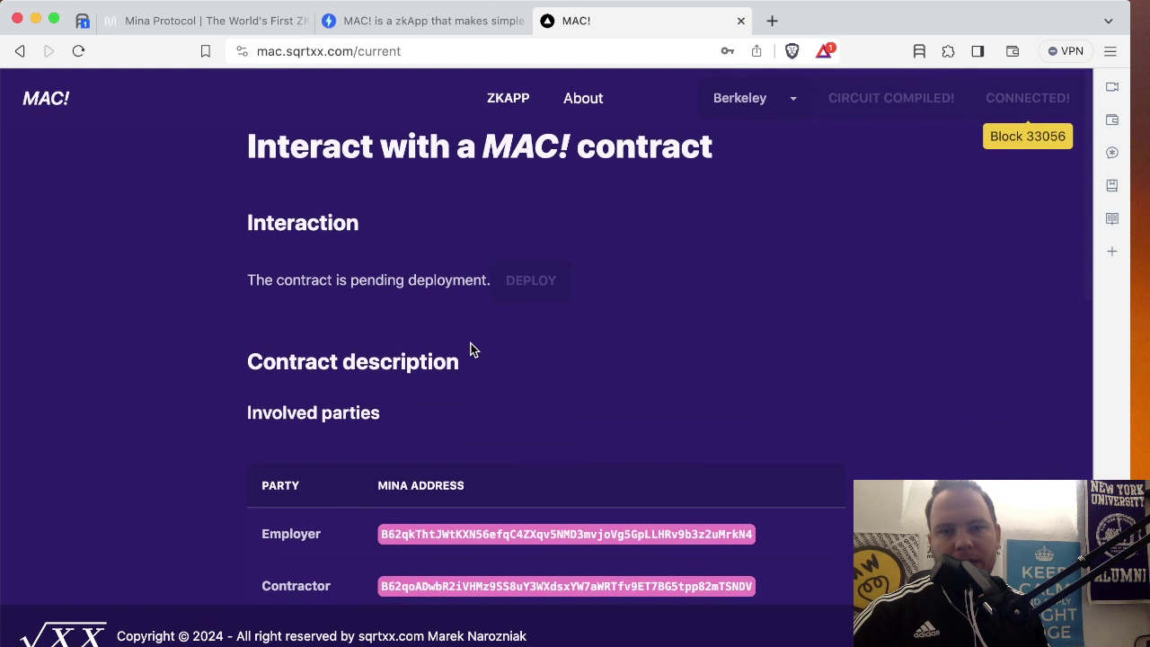
pyautogui.scroll(-8, 470, 347)
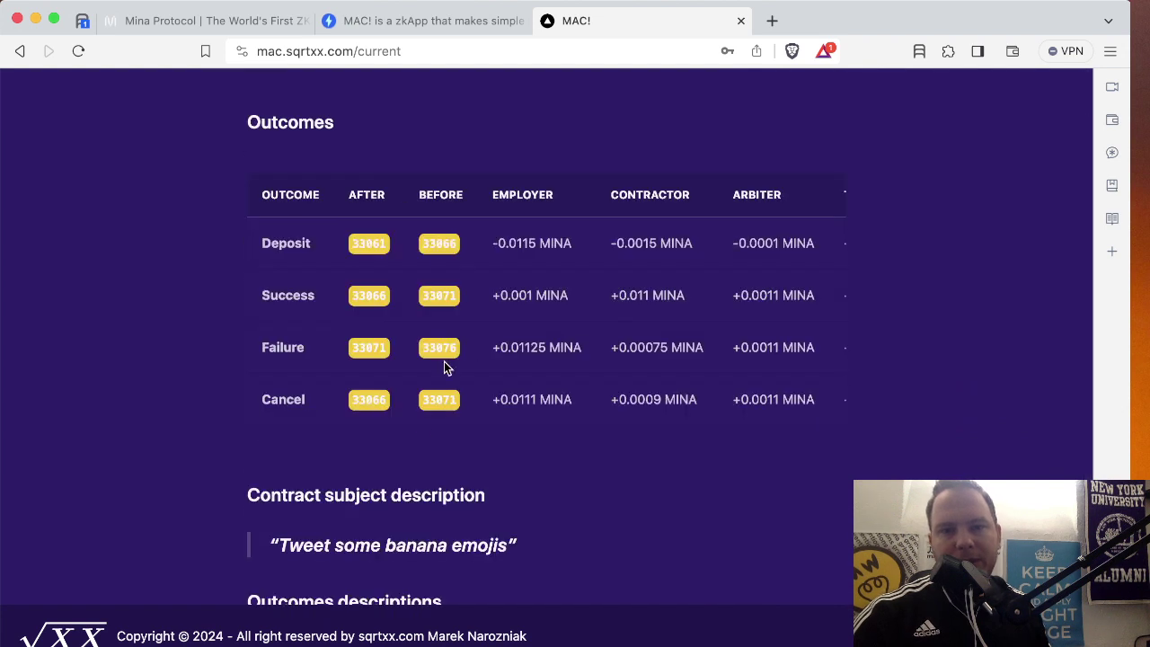
pyautogui.scroll(3, 377, 378)
pyautogui.scroll(6, 375, 382)
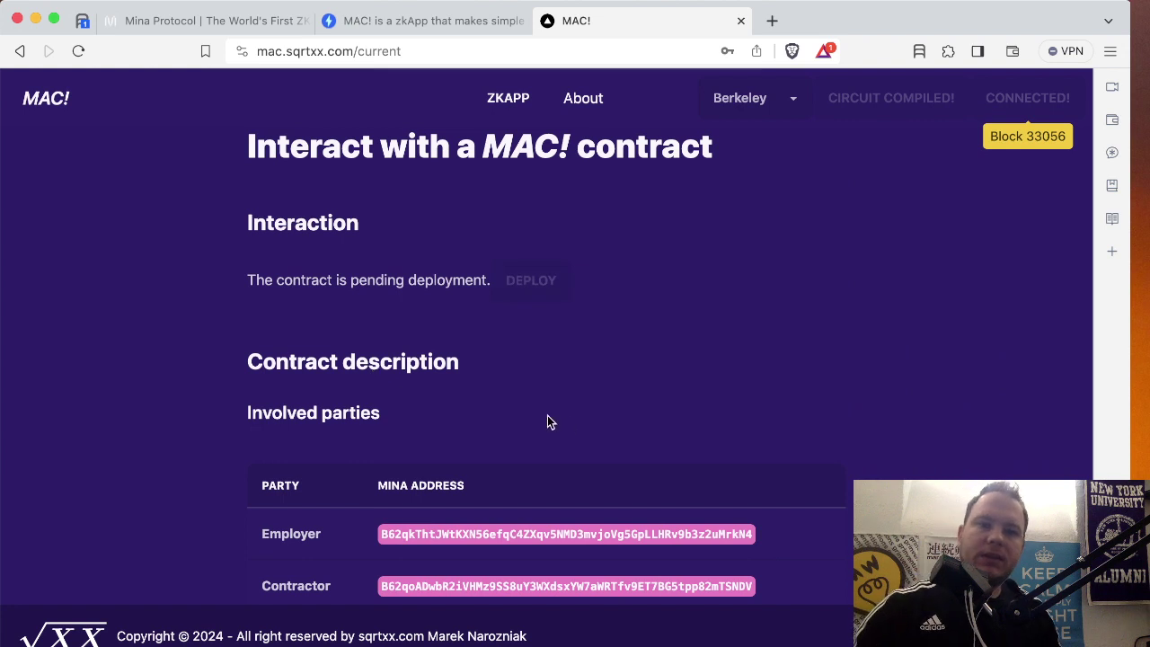
pyautogui.scroll(-10, 564, 422)
pyautogui.scroll(10, 564, 423)
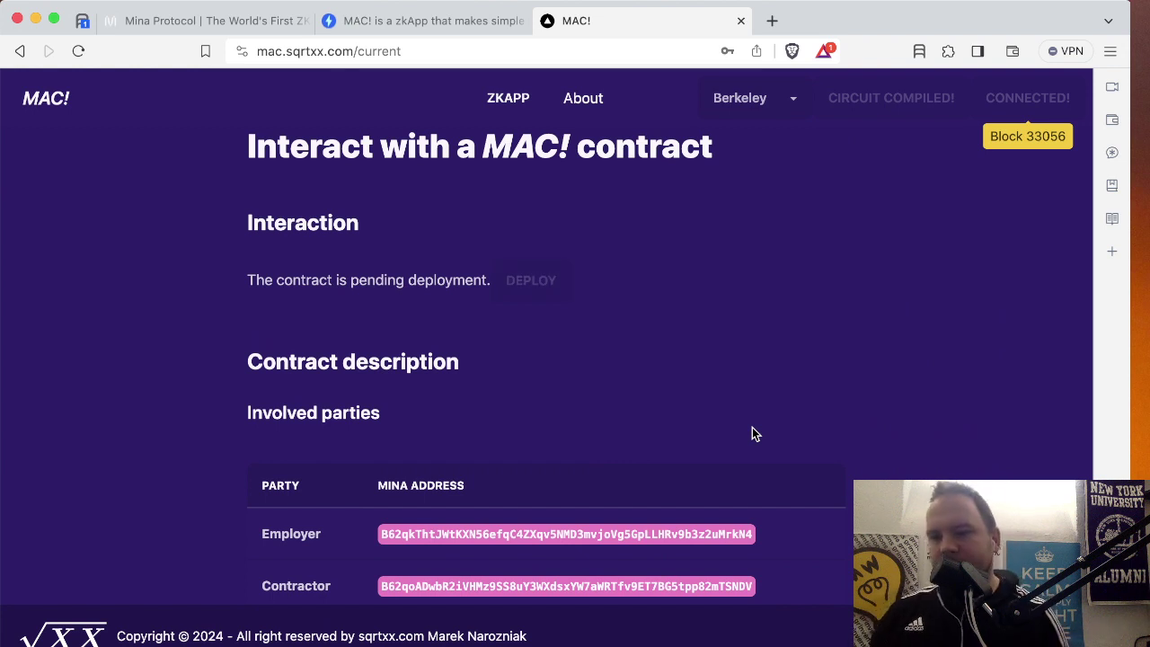
pyautogui.scroll(-10, 759, 460)
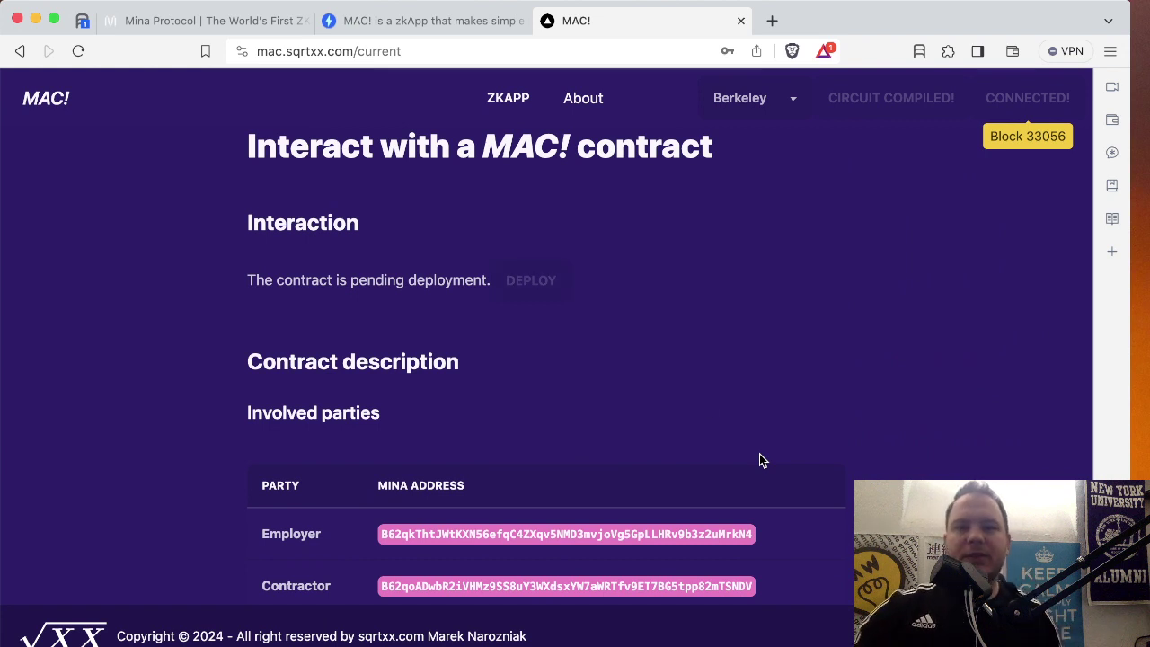
pyautogui.scroll(-15, 645, 351)
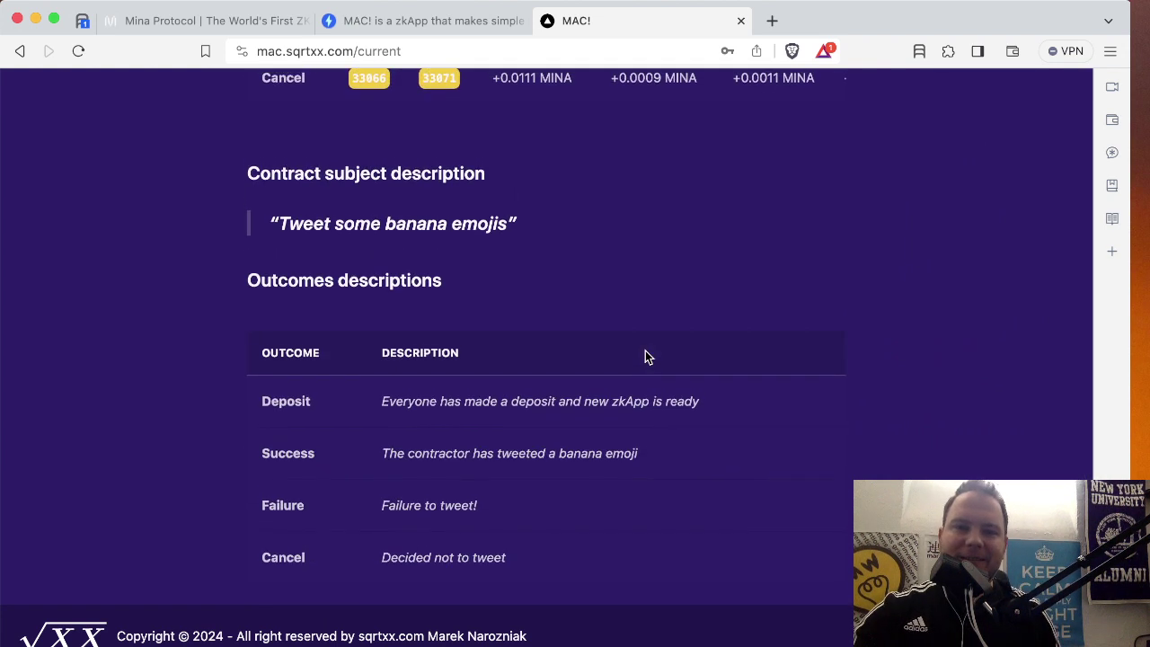
# Step: Return to the Interaction section and check the contract's deployment status
pyautogui.scroll(15, 645, 352)
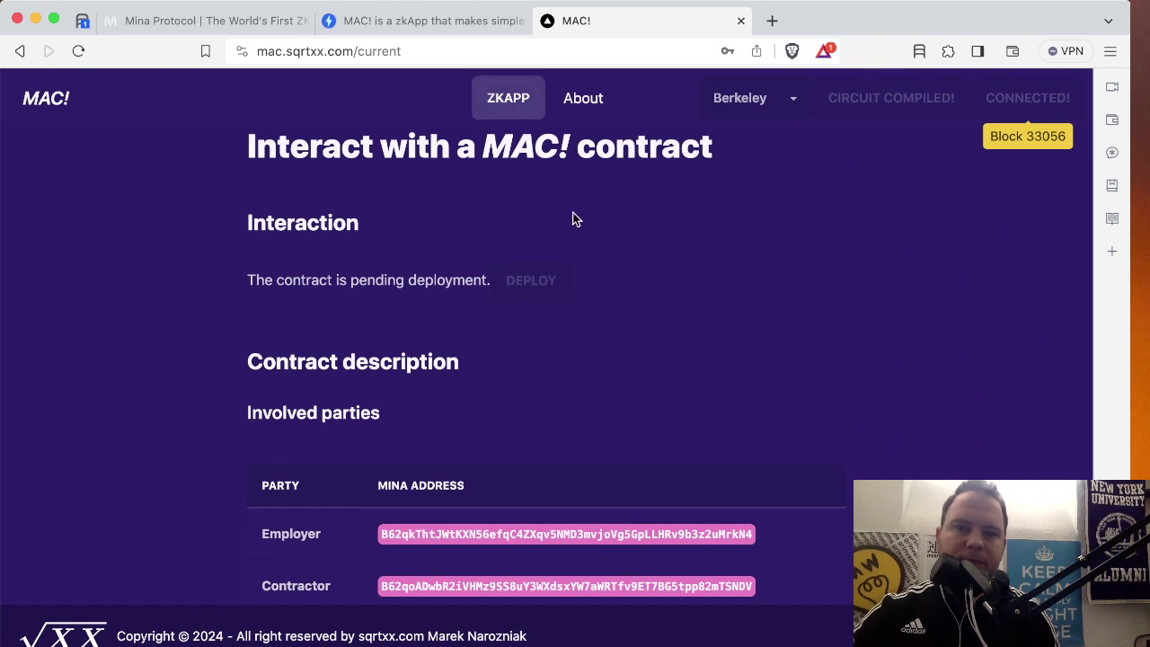
pyautogui.scroll(-2, 588, 237)
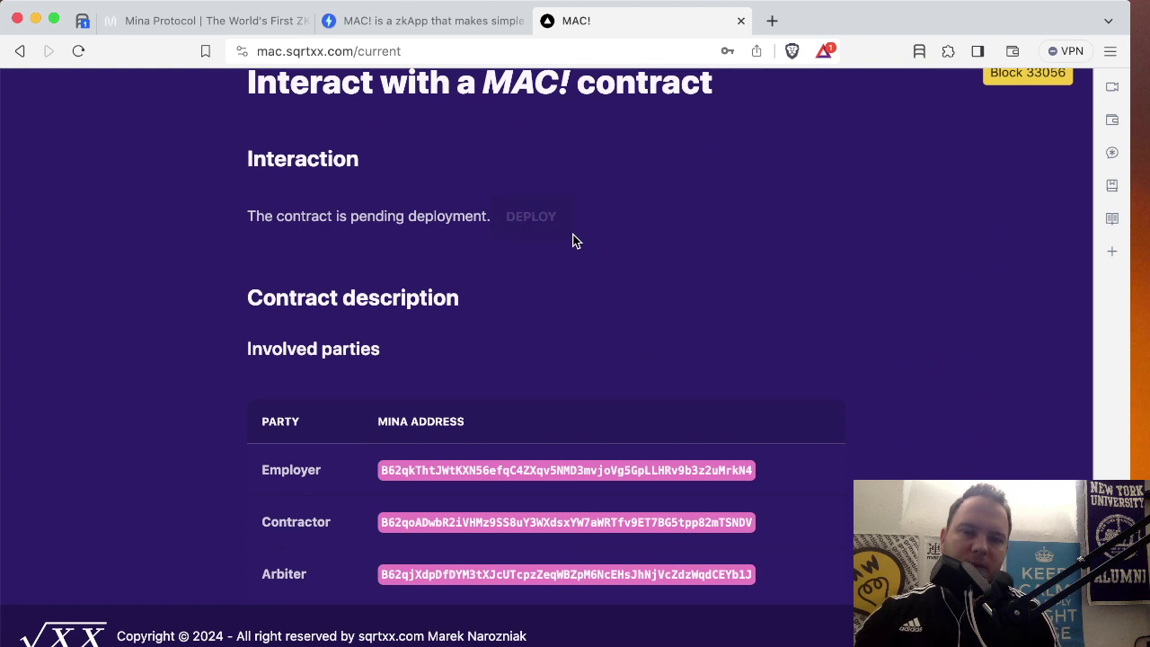
pyautogui.scroll(2, 629, 241)
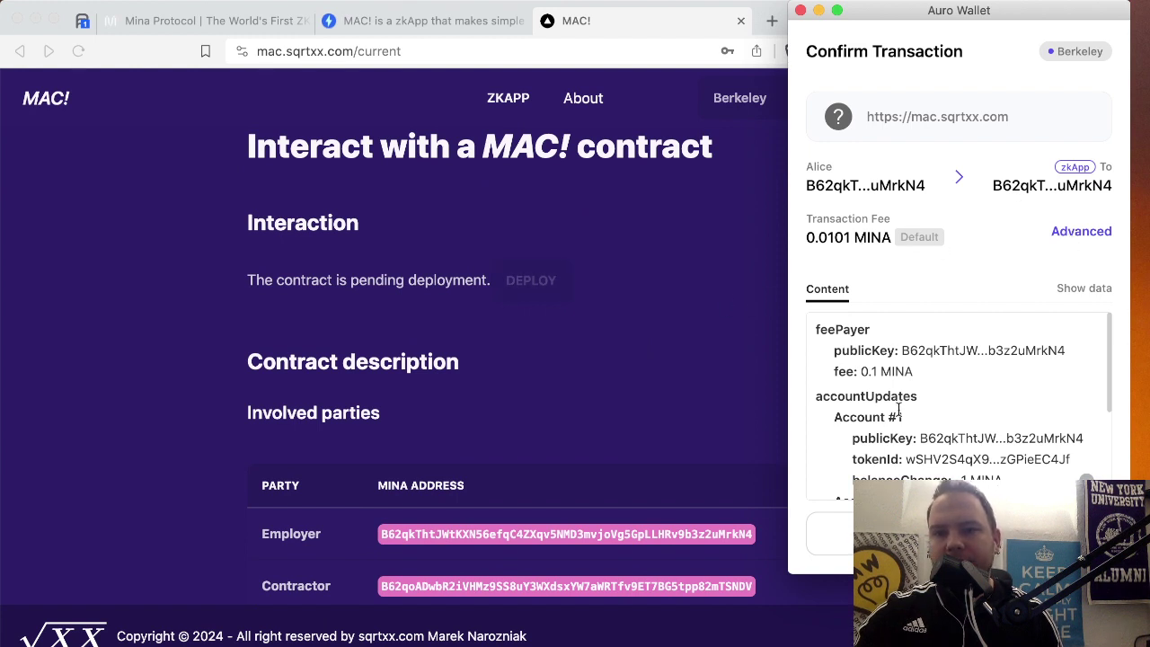
# Step: Review the account updates and balance changes in the Auro Wallet deployment transaction and confirm it
pyautogui.scroll(-2, 898, 410)
pyautogui.scroll(-1, 899, 410)
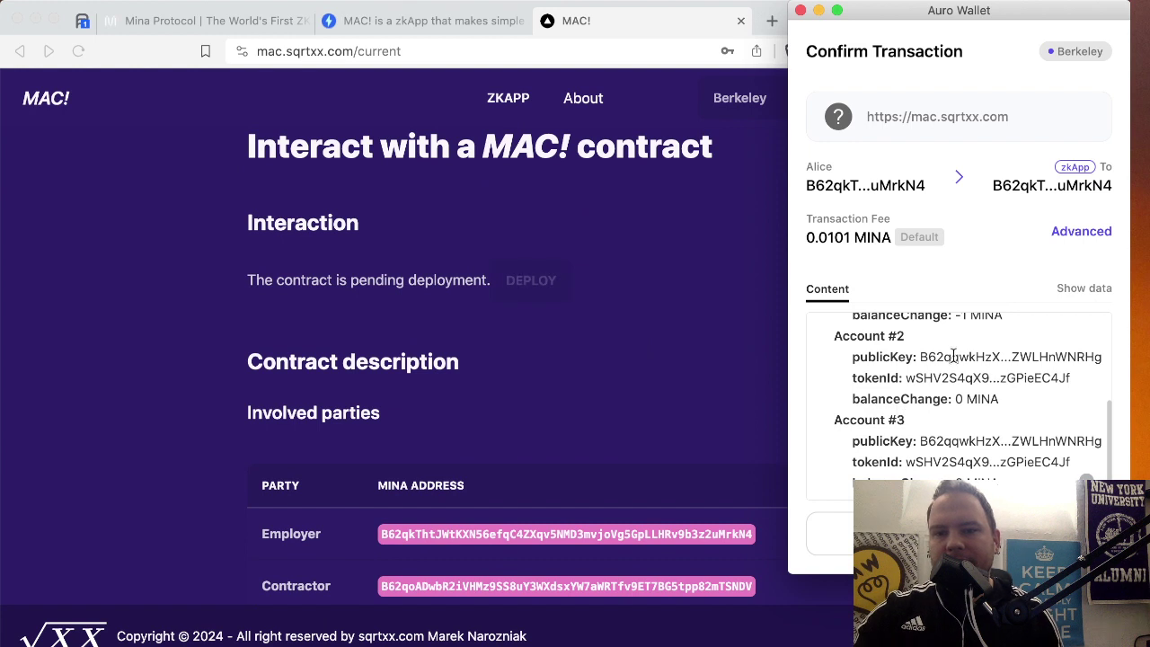
pyautogui.scroll(2, 950, 354)
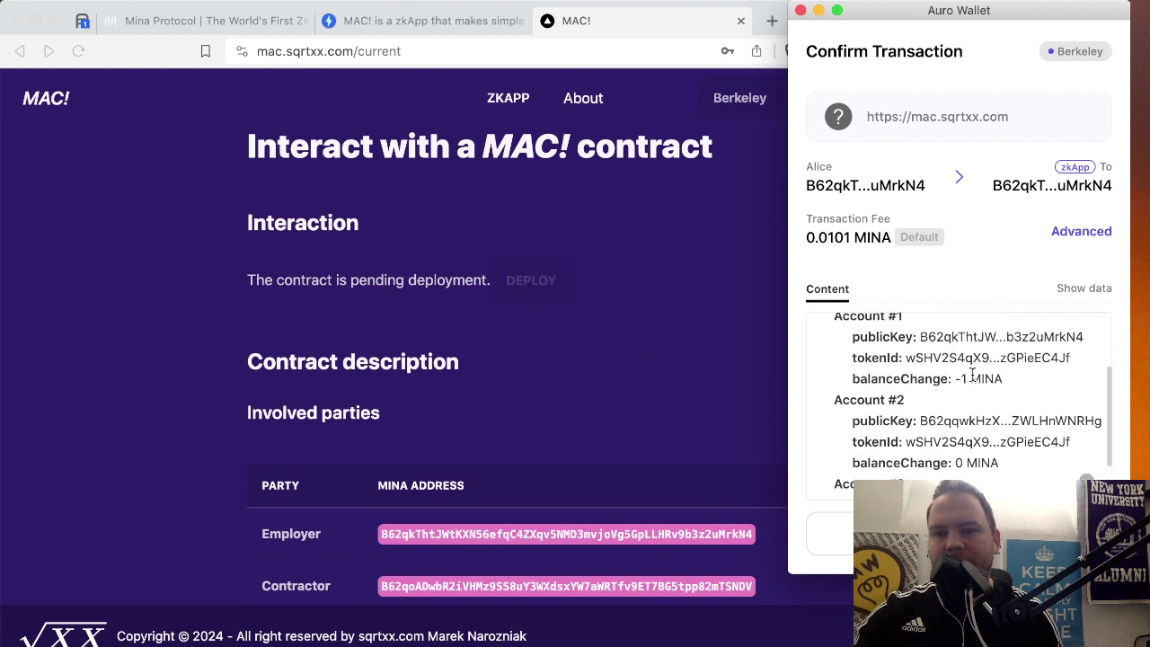
pyautogui.scroll(1, 972, 374)
pyautogui.scroll(-3, 973, 374)
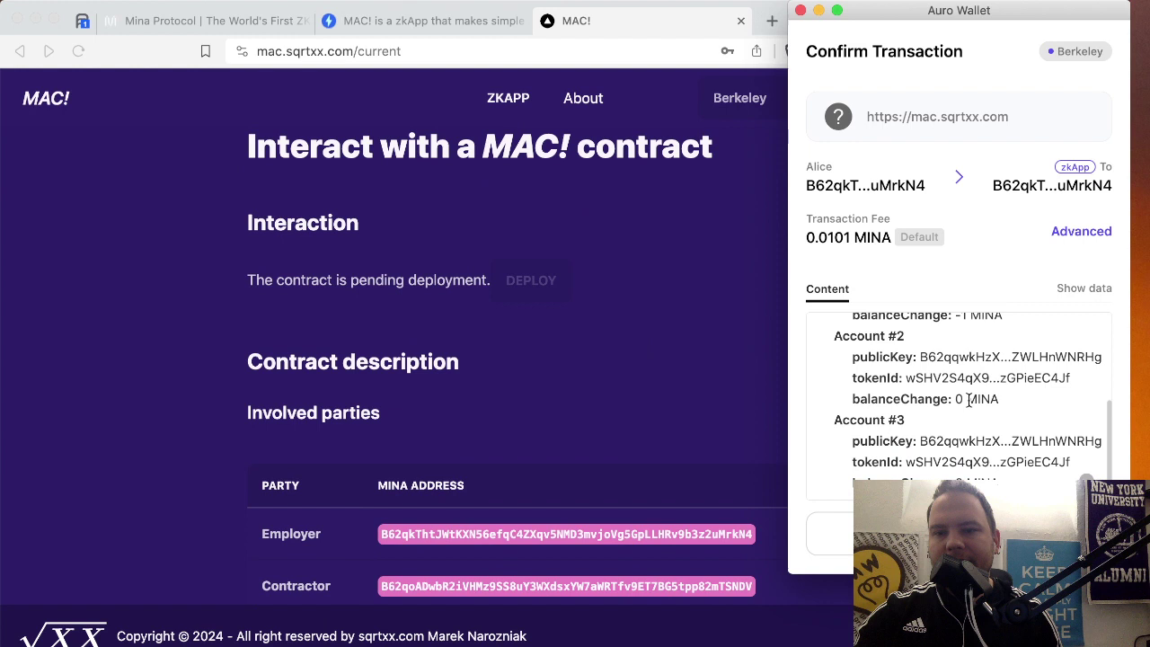
pyautogui.scroll(5, 970, 386)
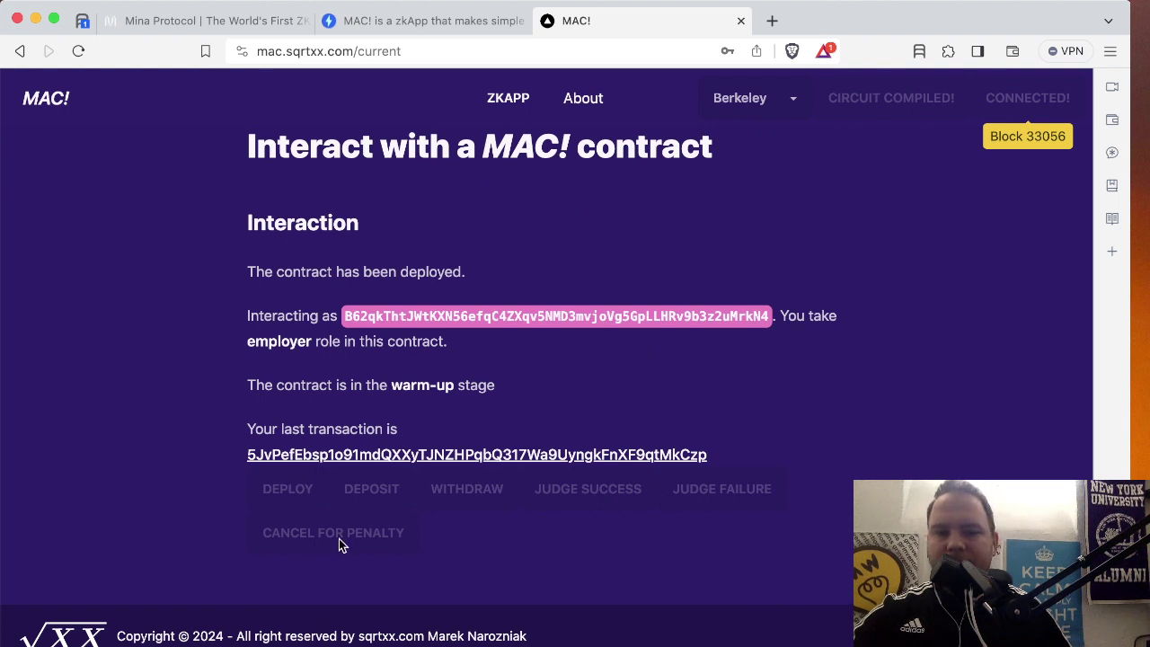
# Step: Examine the deployed contract's stage, role and available actions, along with its involved parties and outcome block ranges
pyautogui.scroll(-2, 339, 539)
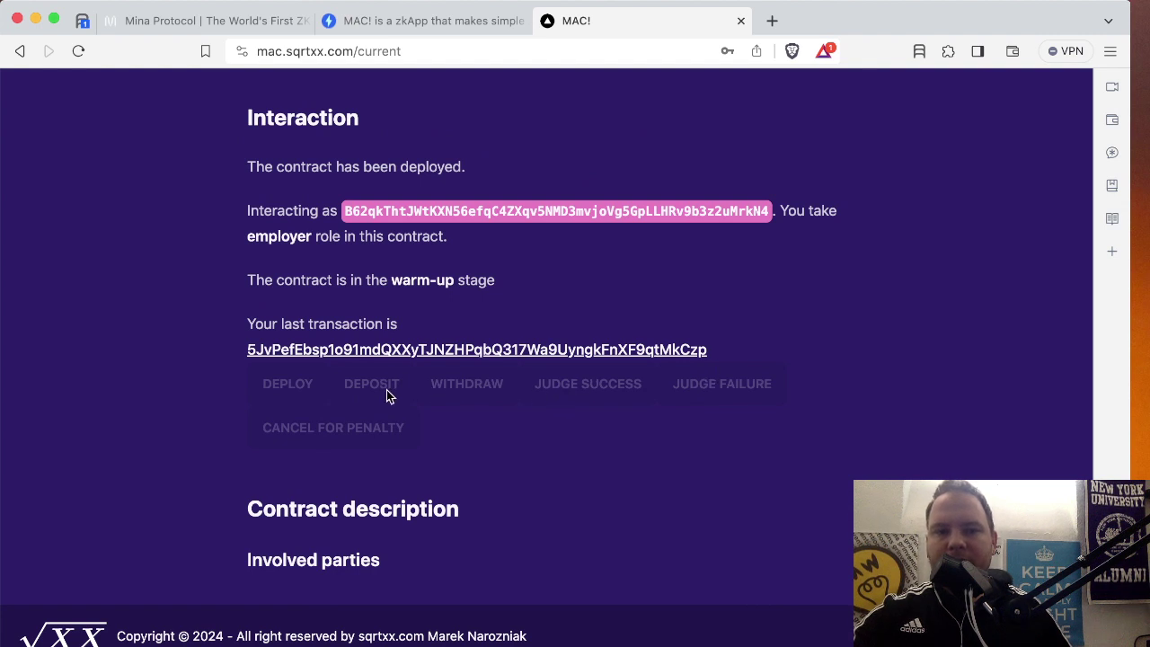
pyautogui.scroll(-4, 502, 390)
pyautogui.scroll(-3, 502, 390)
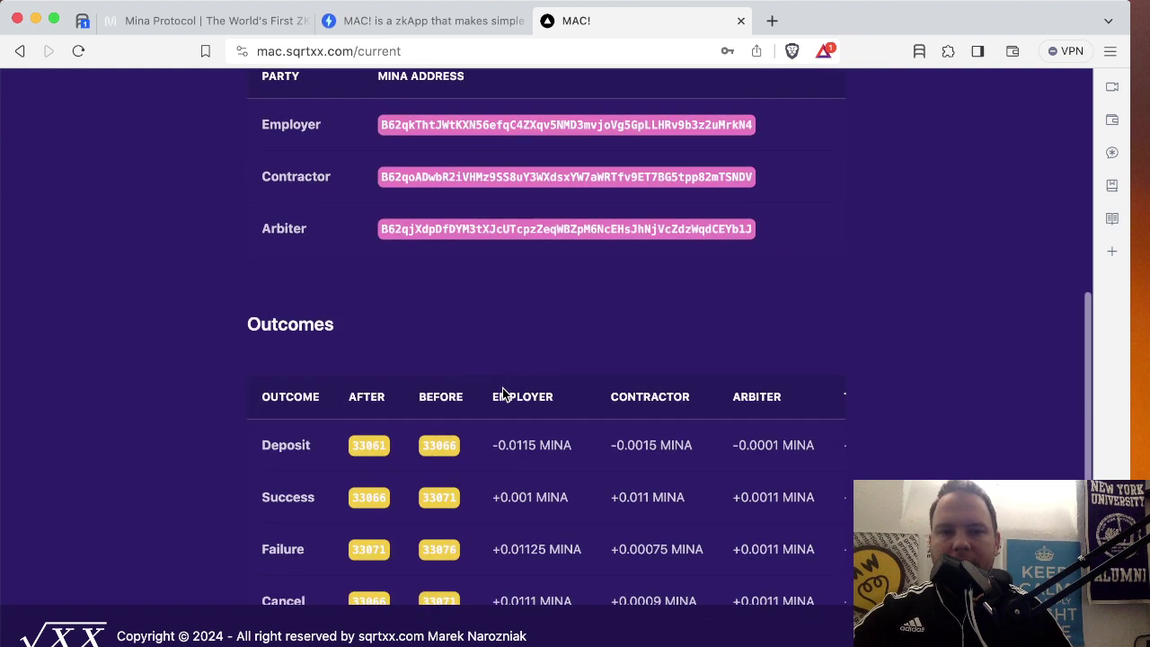
pyautogui.scroll(2, 401, 446)
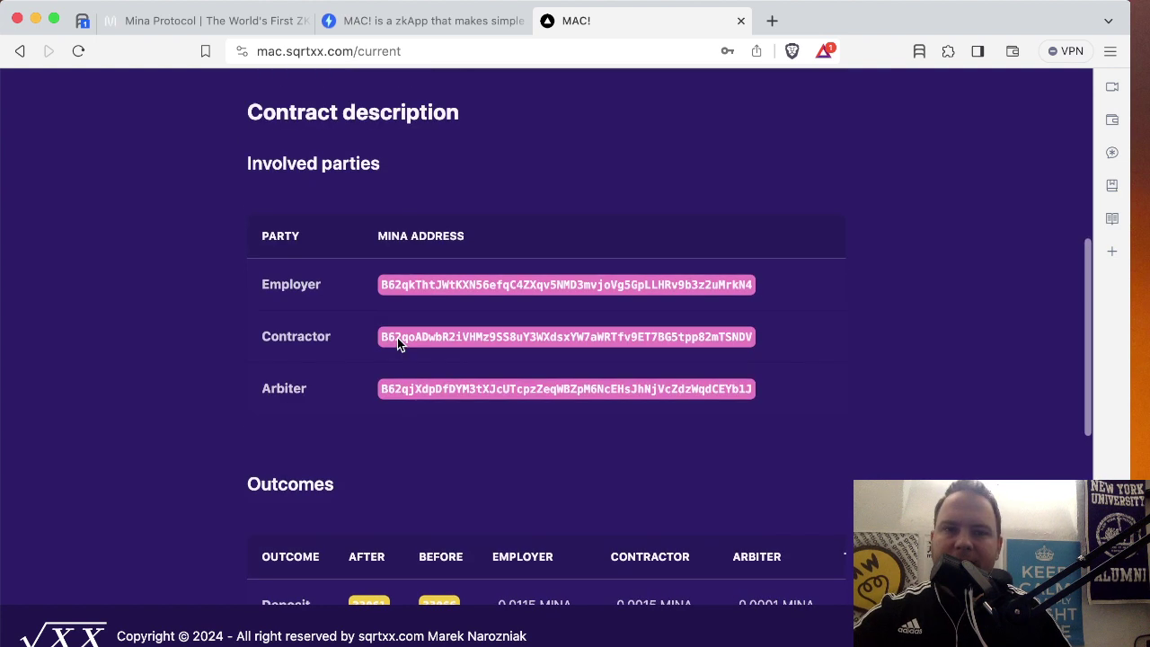
pyautogui.scroll(10, 401, 344)
pyautogui.scroll(-14, 969, 218)
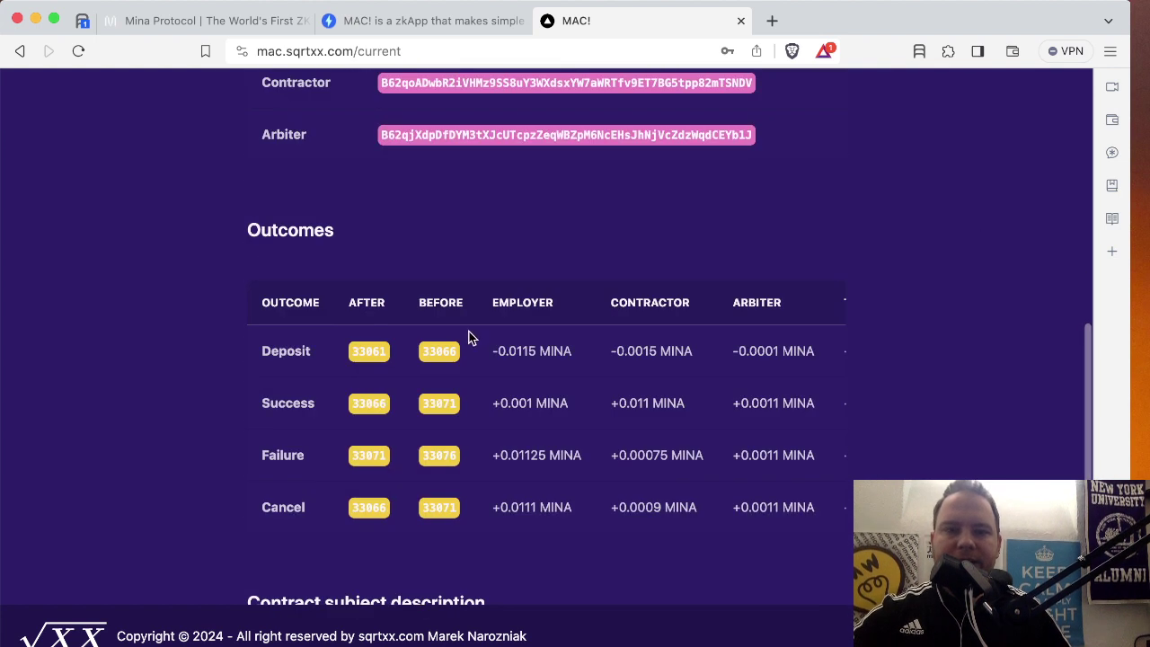
pyautogui.scroll(4, 488, 235)
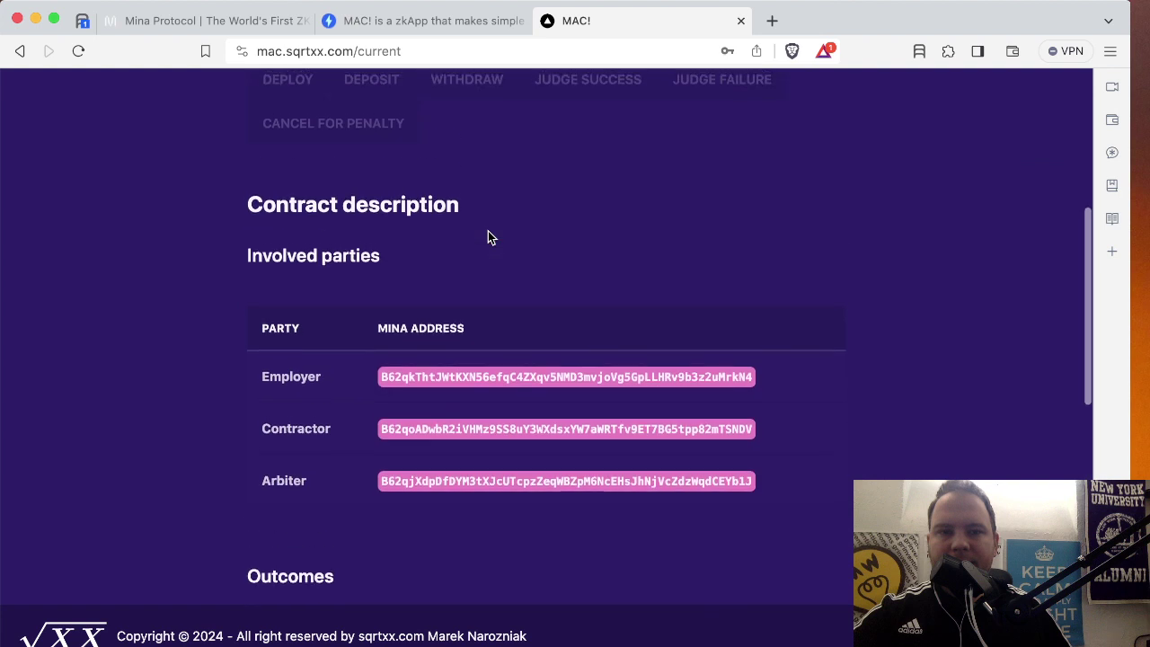
pyautogui.scroll(4, 488, 235)
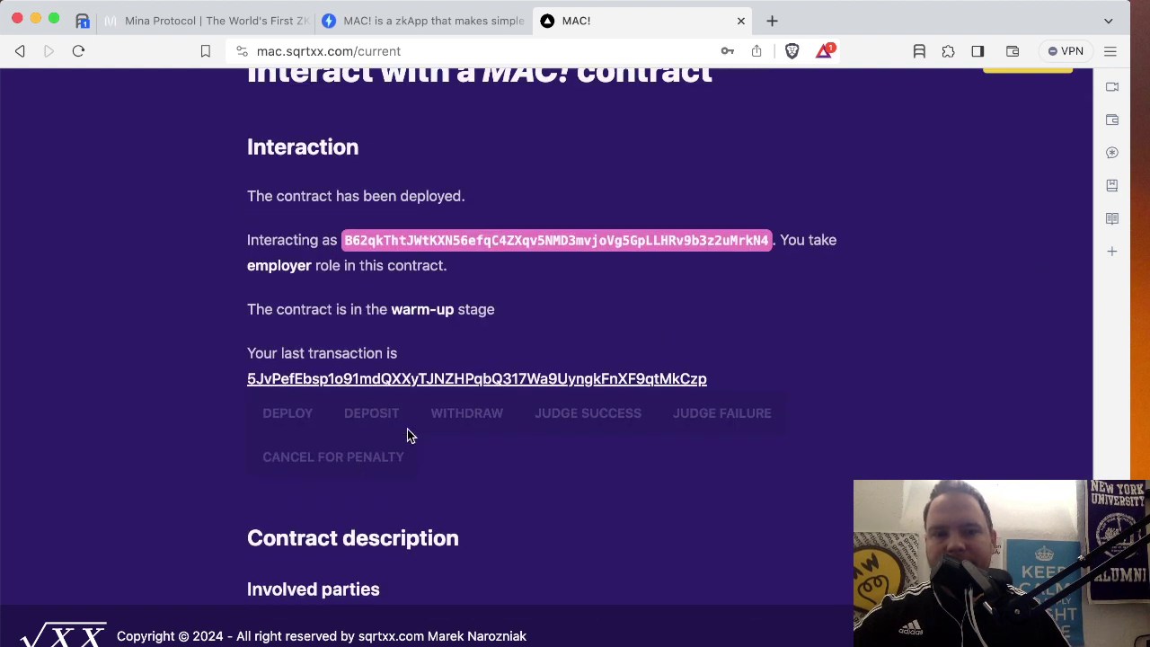
pyautogui.scroll(-3, 440, 476)
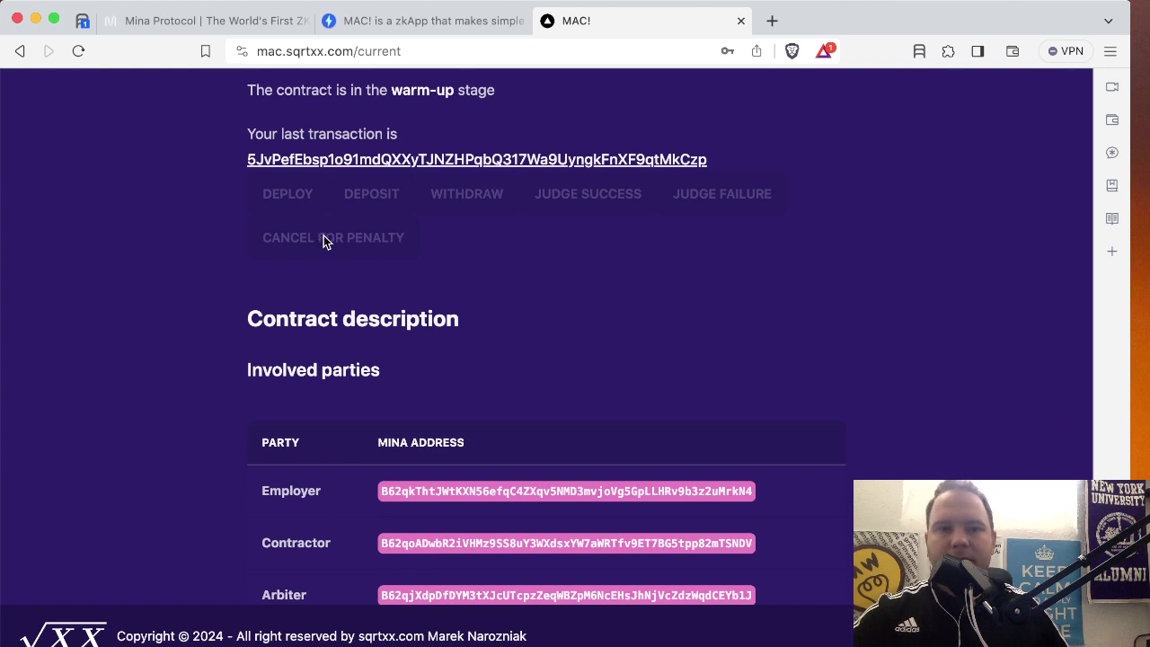
# Step: Open the last transaction in the block explorer, examine its fee payer and other accounts, and return to the contract page
pyautogui.click(364, 162)
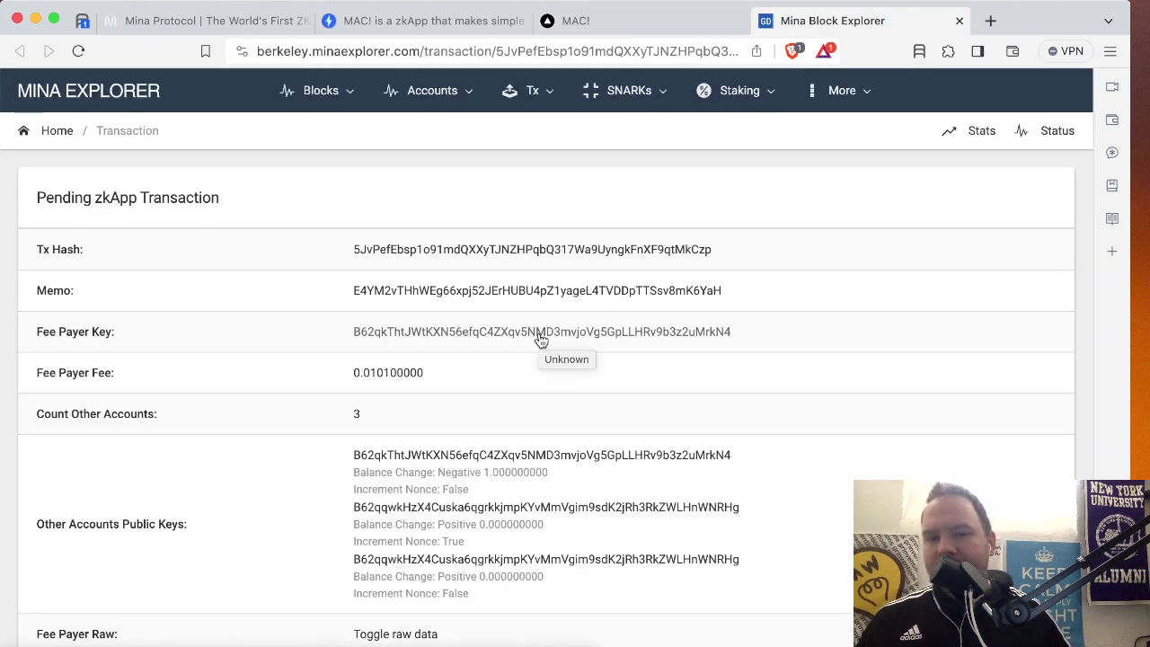
pyautogui.scroll(-2, 469, 360)
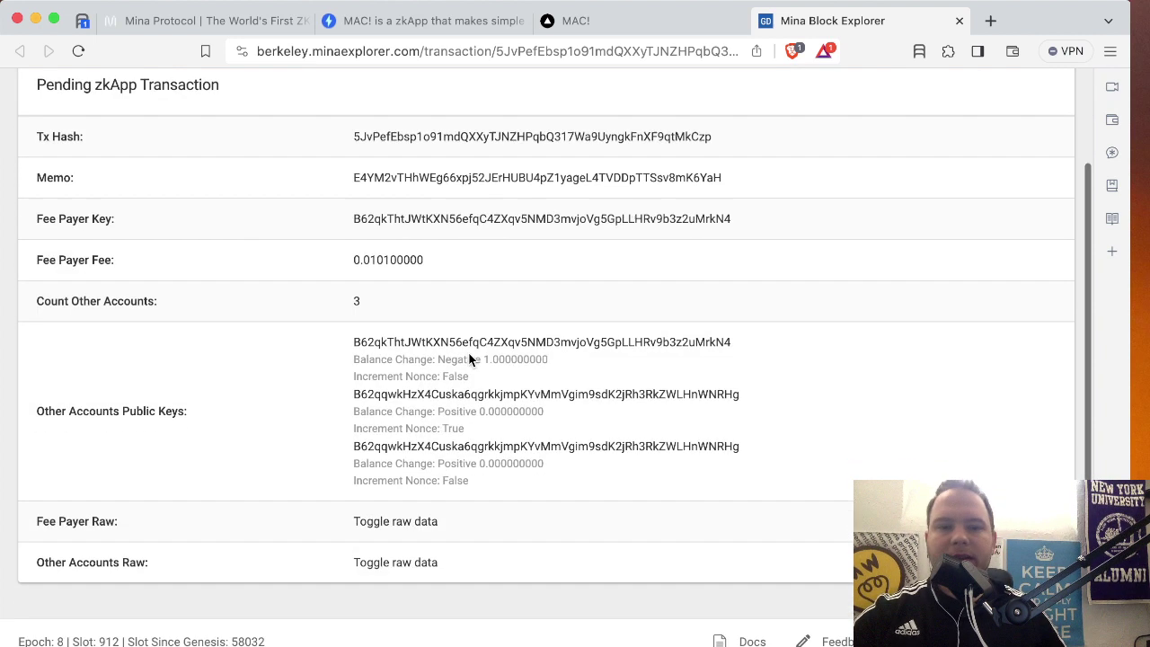
pyautogui.scroll(2, 469, 360)
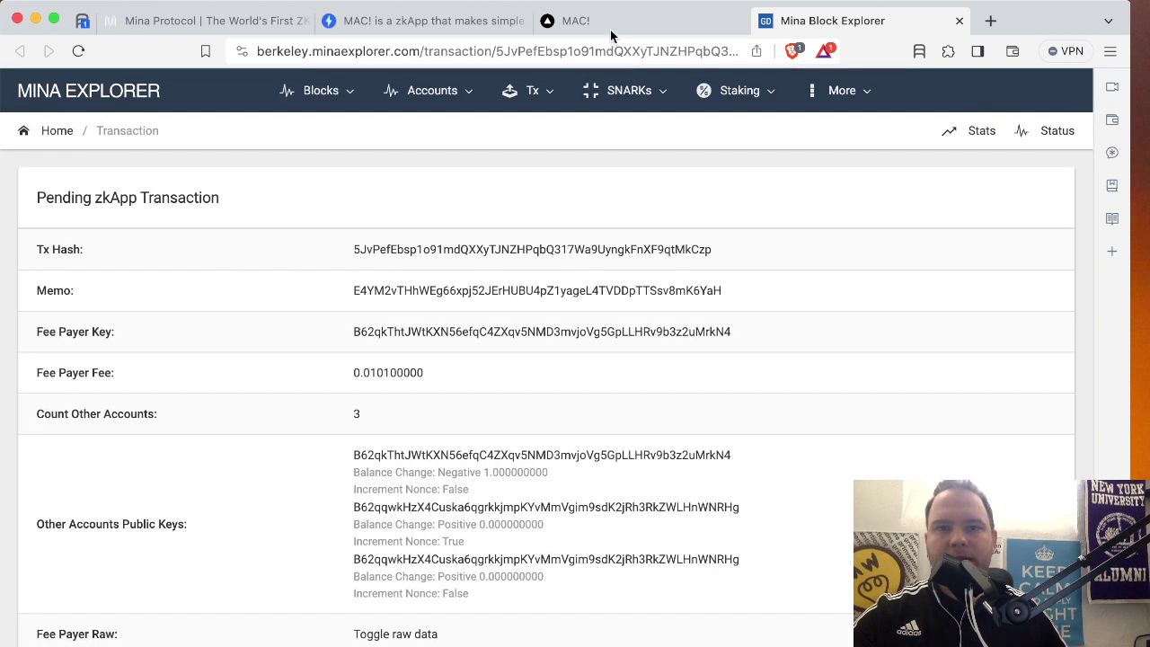
pyautogui.click(612, 23)
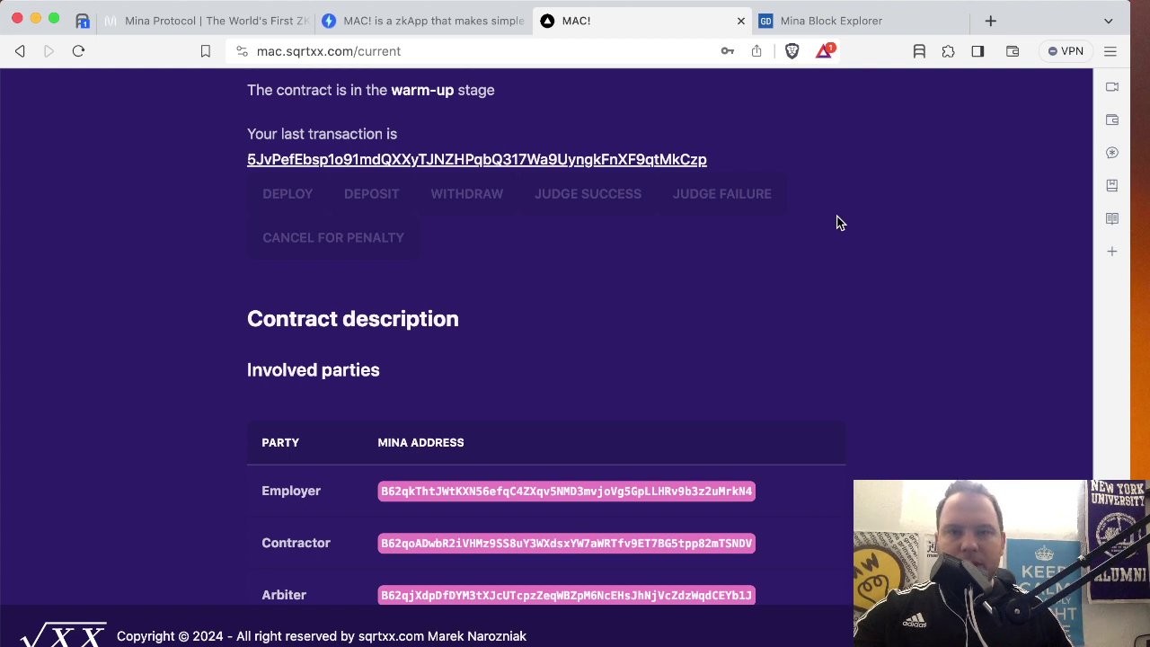
# Step: Recheck the deployment transaction in the block explorer against the contract's interaction page, ending on the contract page
pyautogui.scroll(5, 835, 223)
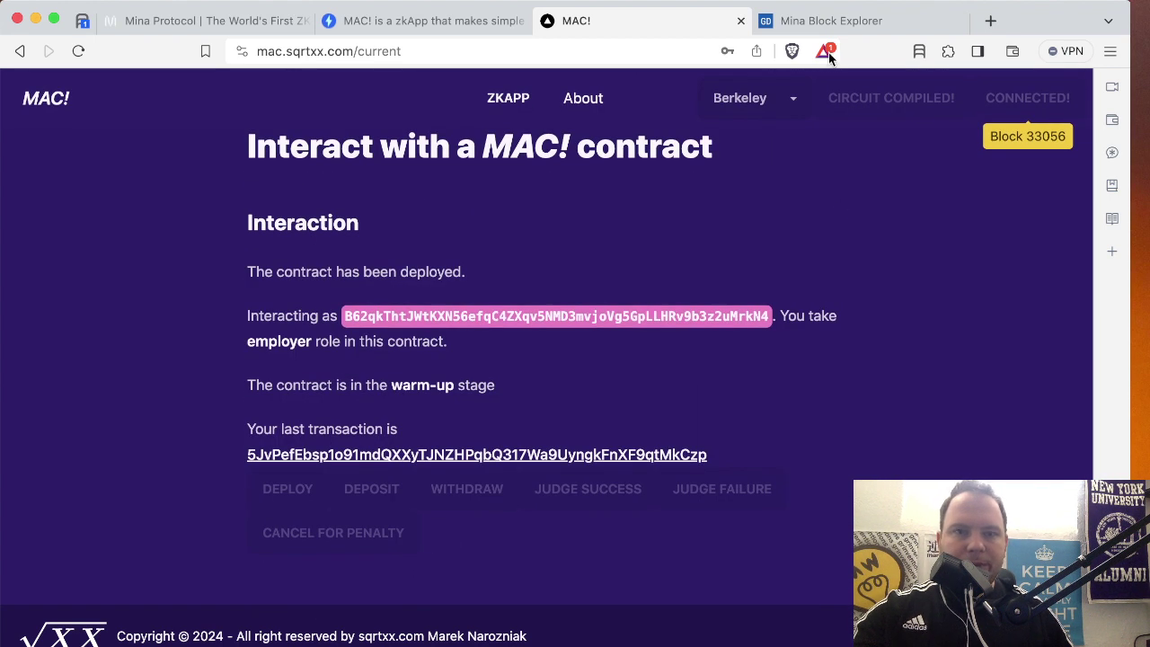
pyautogui.click(835, 21)
pyautogui.click(655, 16)
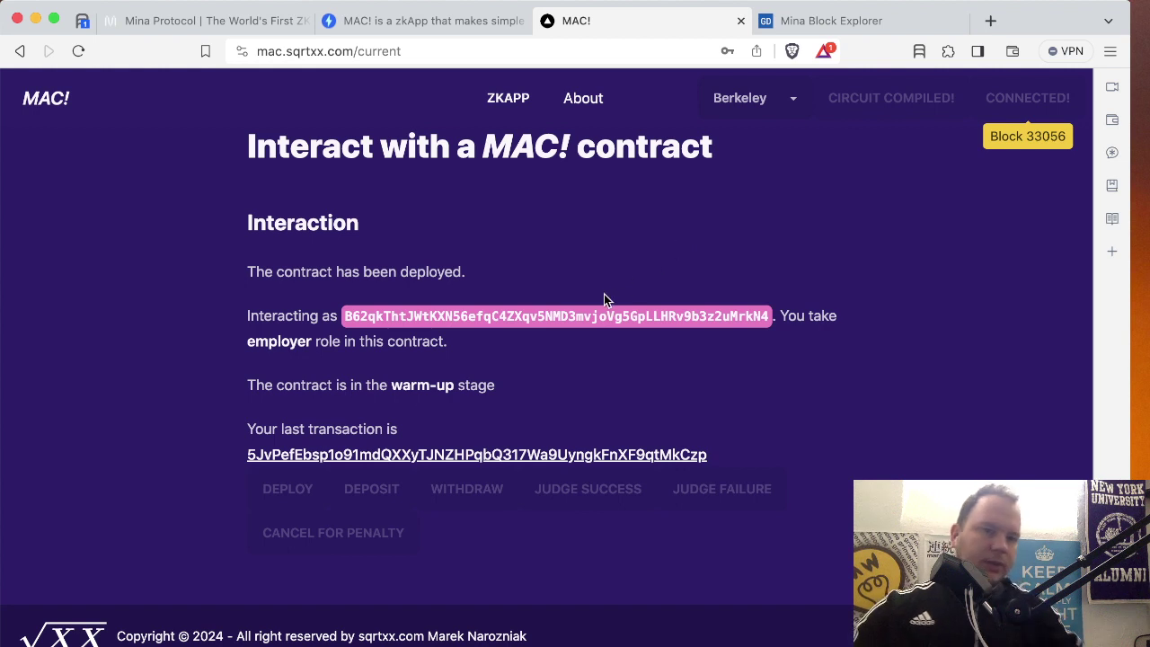
pyautogui.scroll(-3, 476, 298)
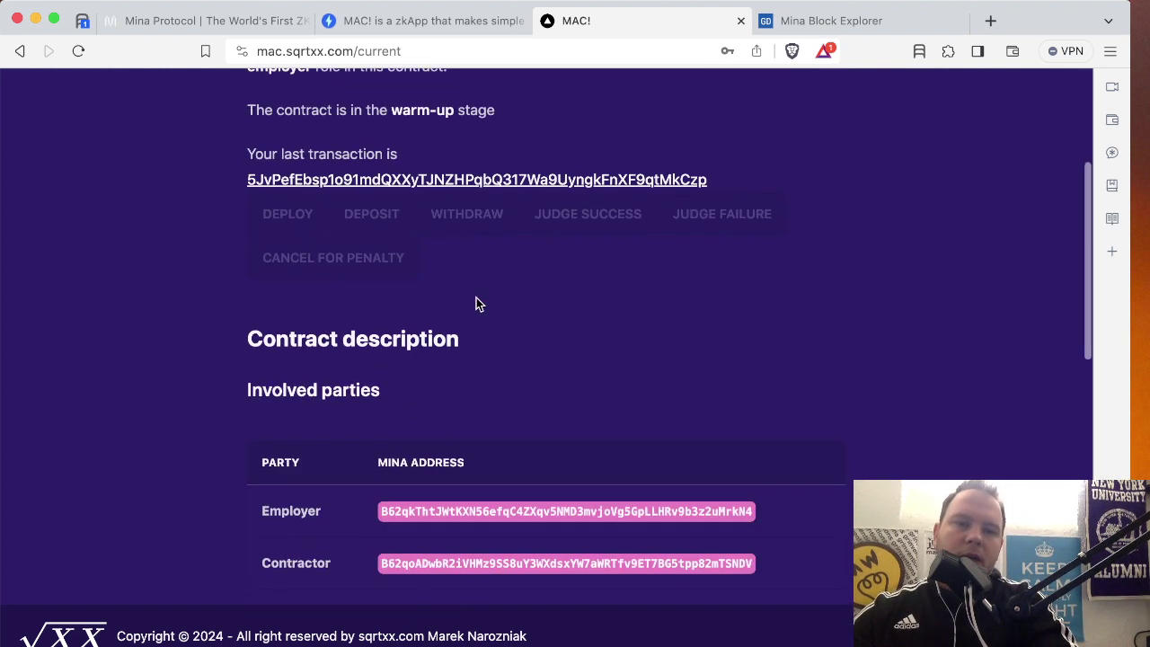
pyautogui.click(810, 20)
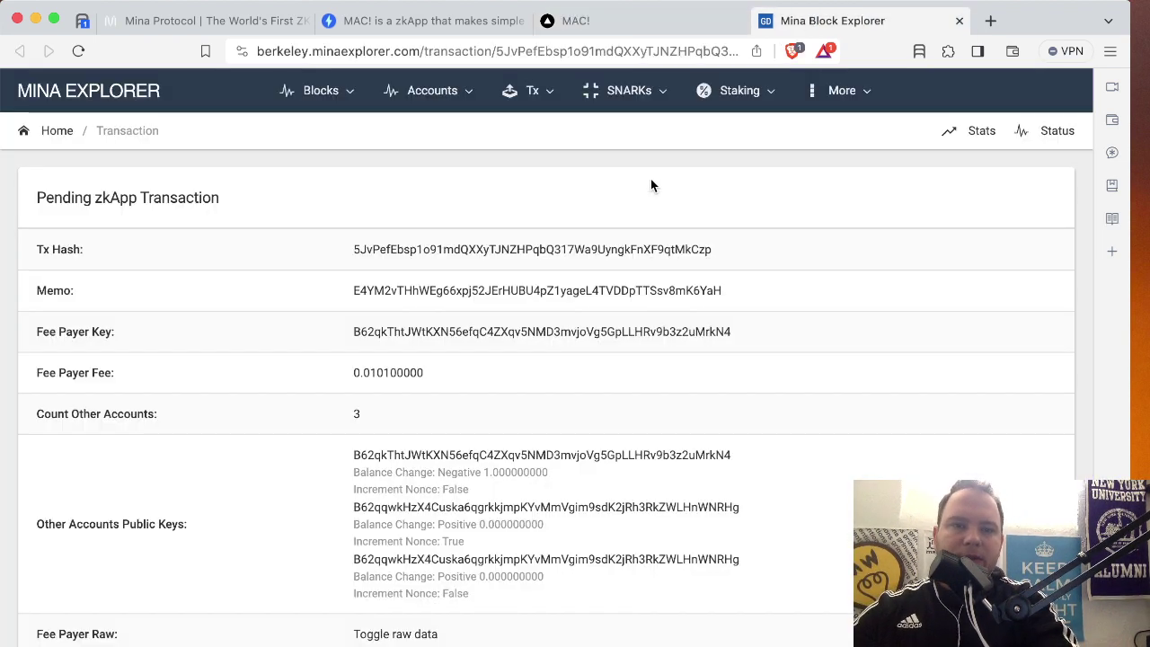
pyautogui.click(448, 52)
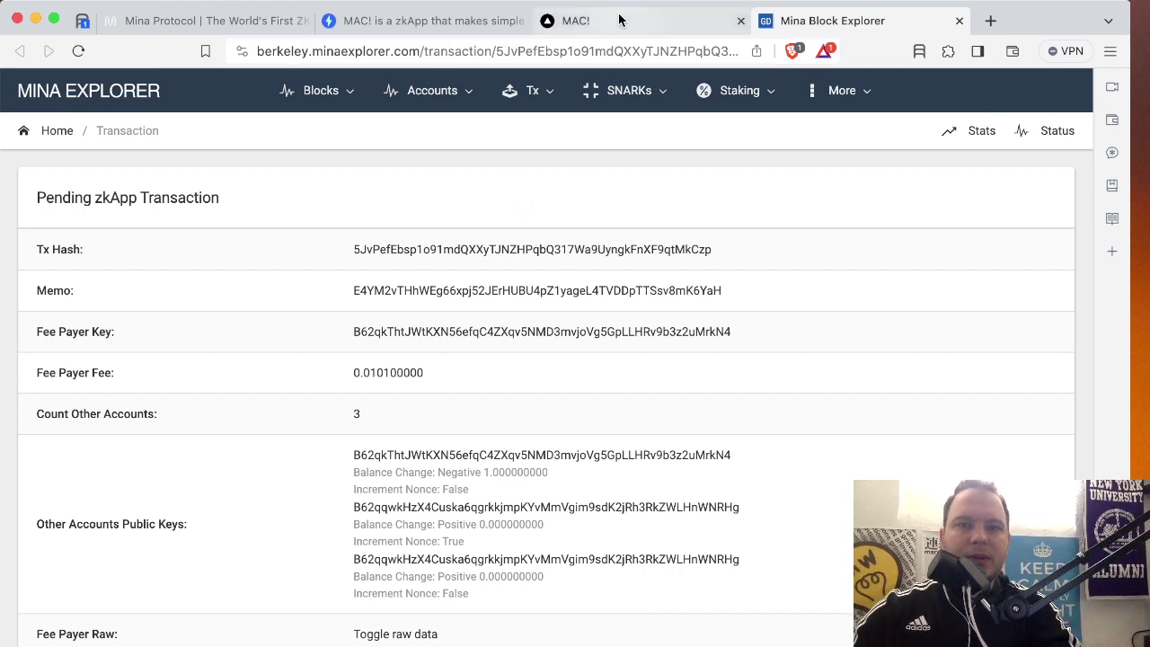
pyautogui.click(570, 21)
pyautogui.scroll(3, 525, 282)
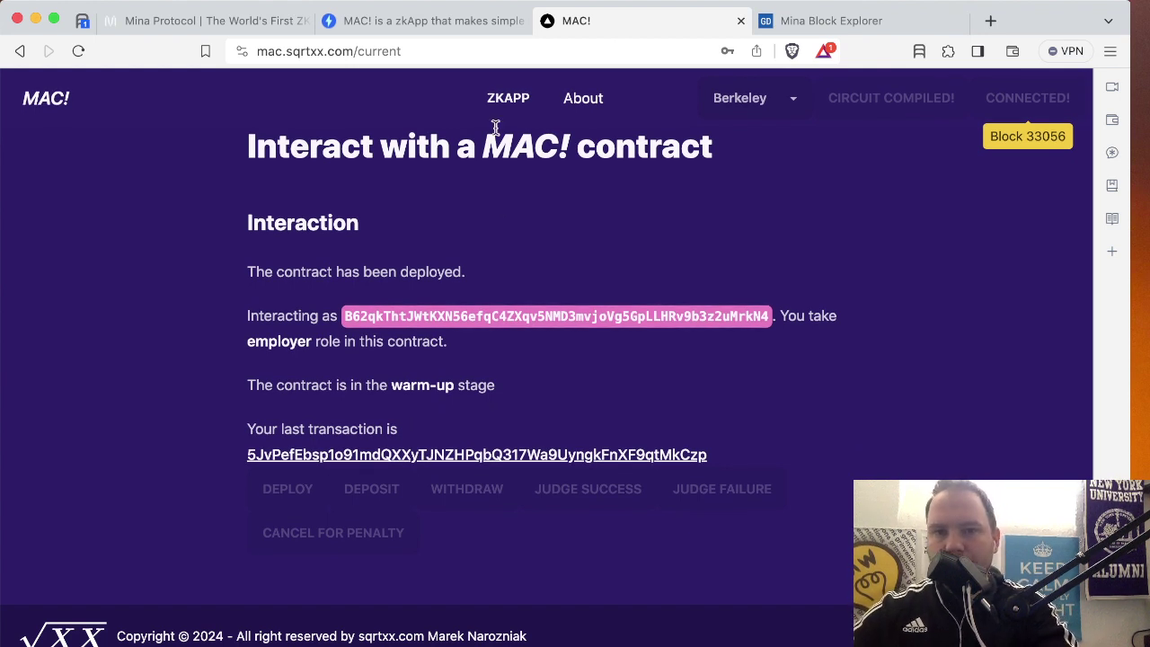
# Step: Close the currently loaded MAC! contract
pyautogui.click(515, 106)
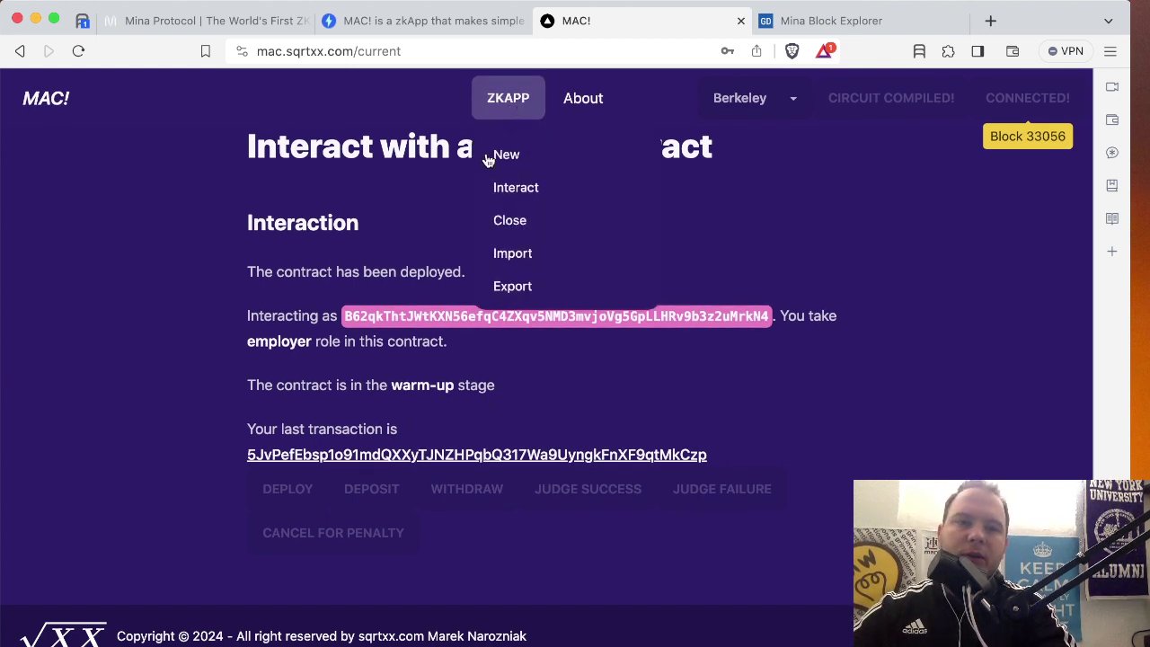
pyautogui.click(527, 230)
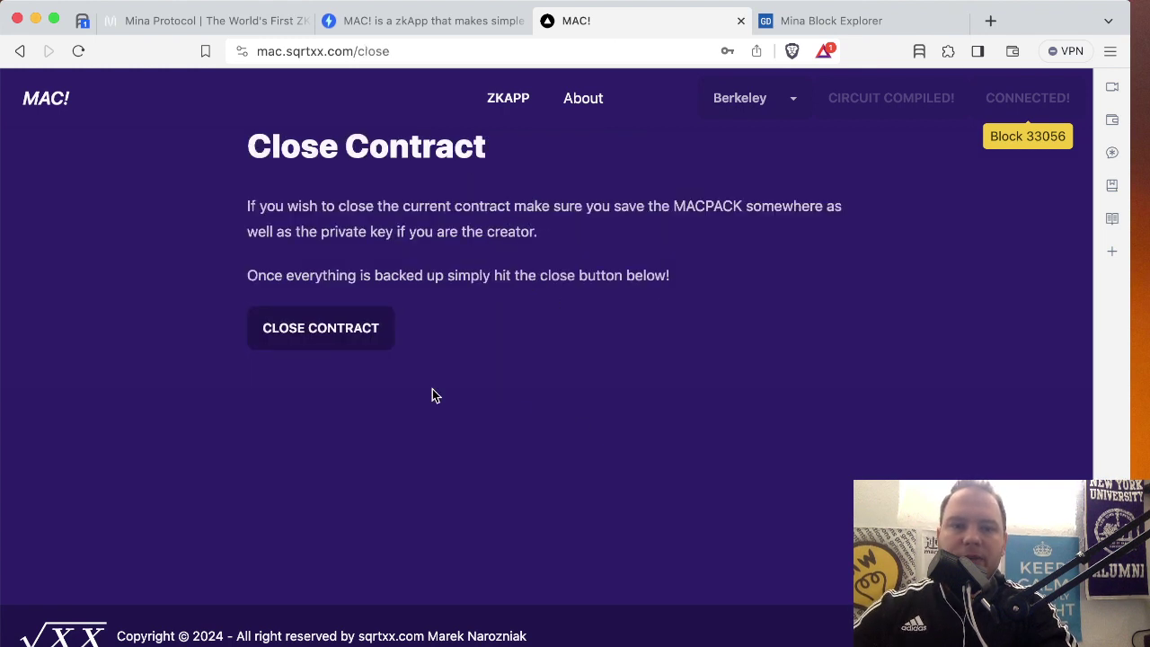
pyautogui.click(320, 332)
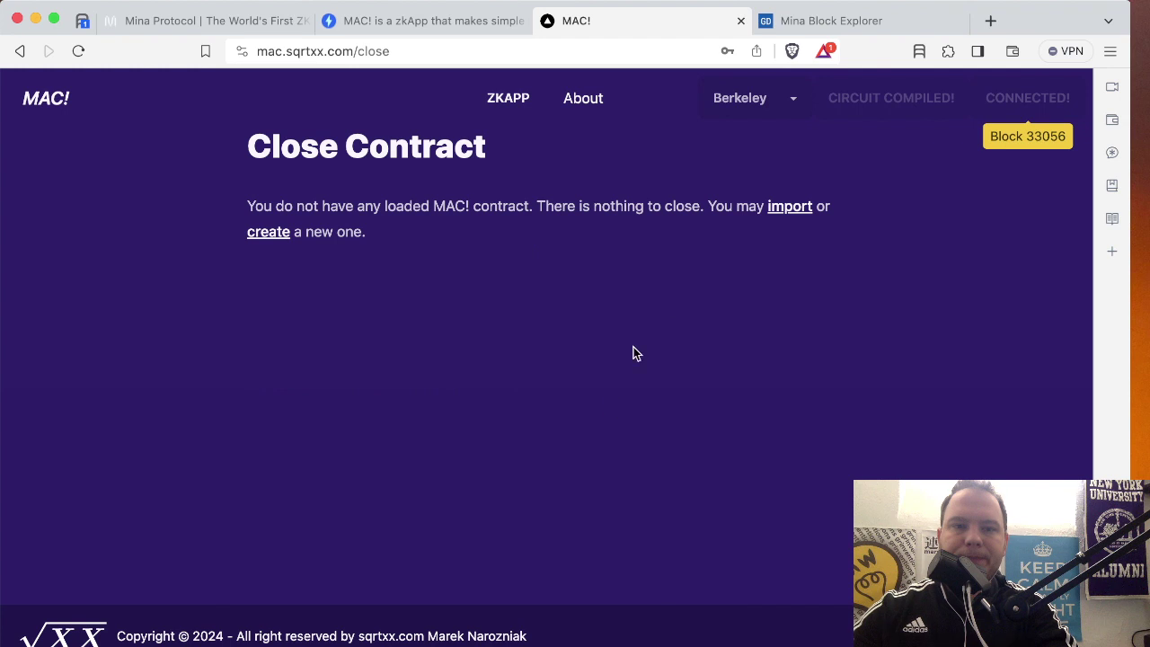
# Step: Open the contract import page, switch to TextEdit and copy the entire MacPack from the untitled document
pyautogui.click(789, 206)
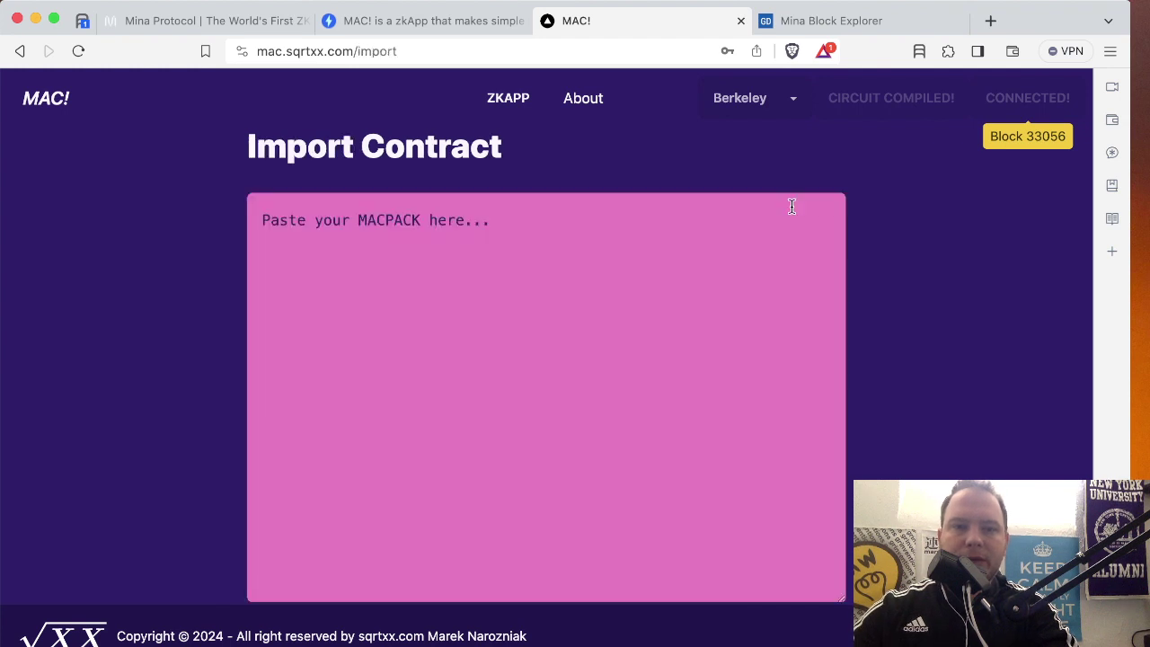
pyautogui.scroll(-2, 778, 221)
pyautogui.scroll(2, 778, 231)
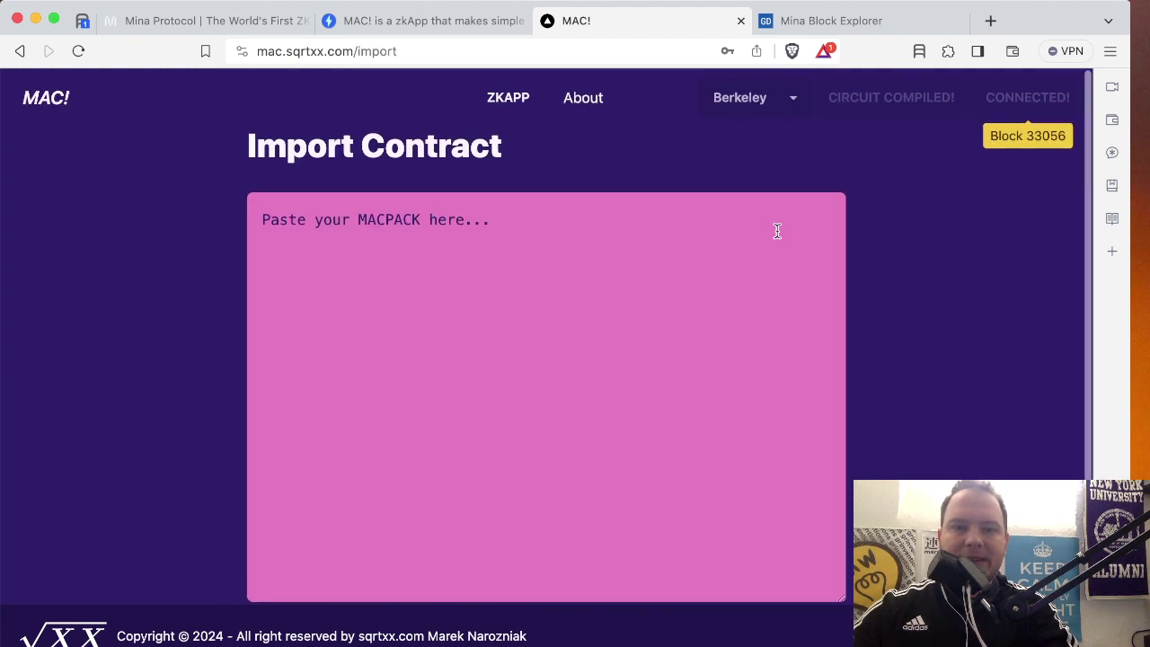
pyautogui.scroll(-2, 777, 231)
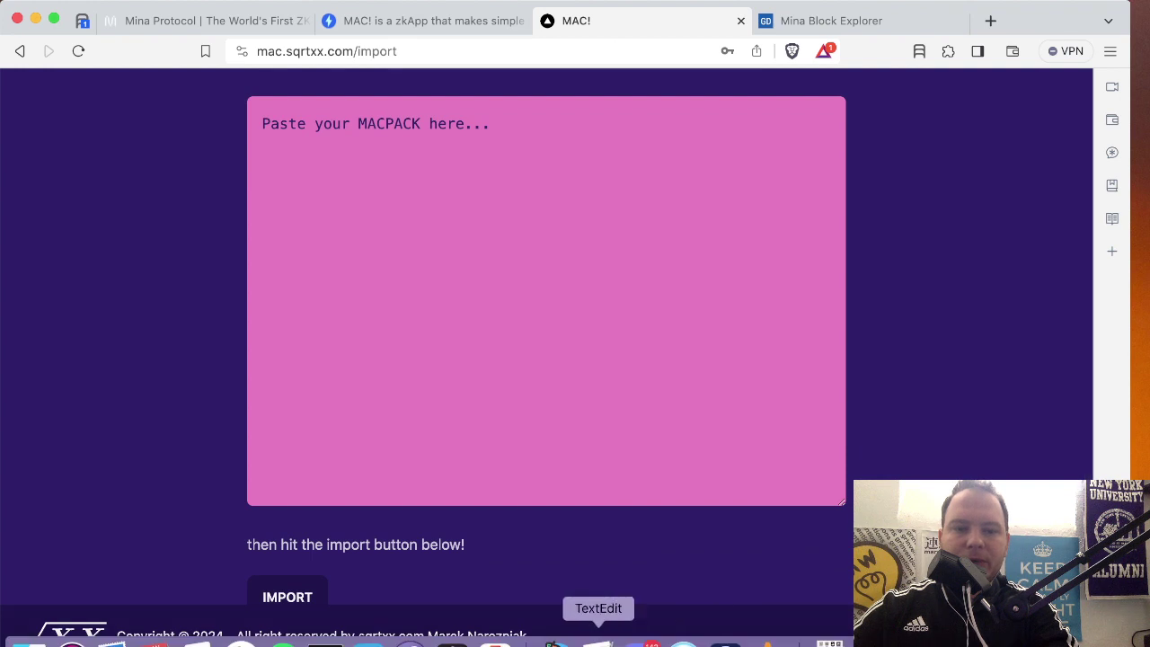
pyautogui.click(599, 640)
pyautogui.moveTo(333, 172); pyautogui.dragTo(303, 173)
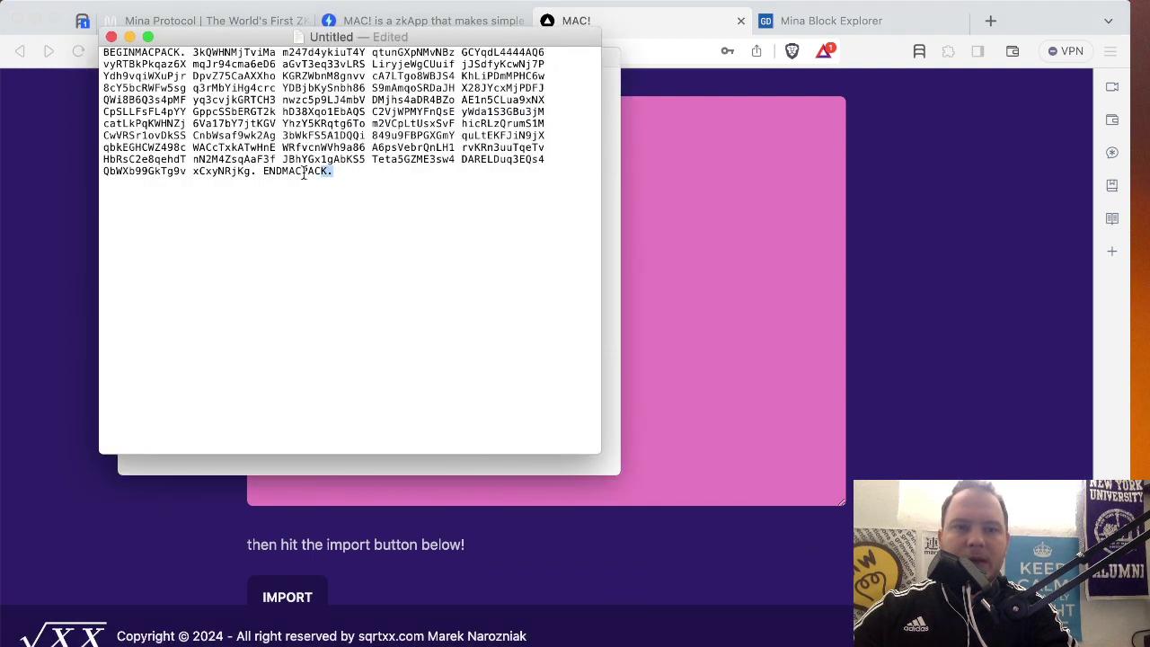
pyautogui.press('super+a')
pyautogui.press('super+c')
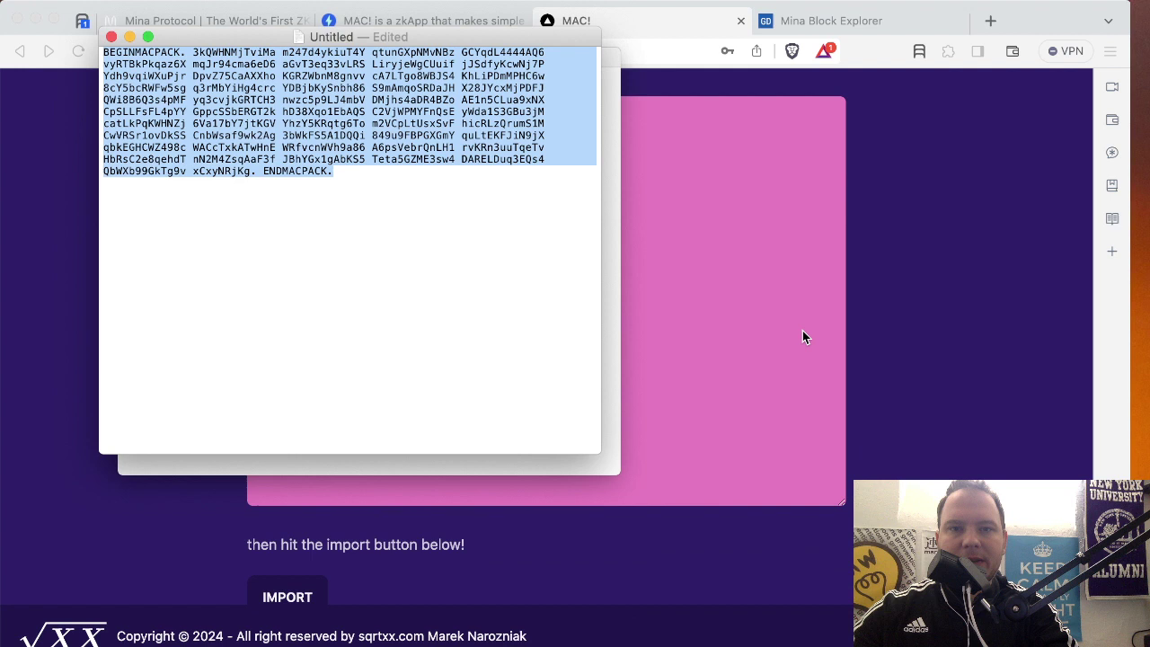
# Step: Return to the browser and paste the copied MacPack into the contract import field
pyautogui.click(911, 225)
pyautogui.scroll(1, 911, 225)
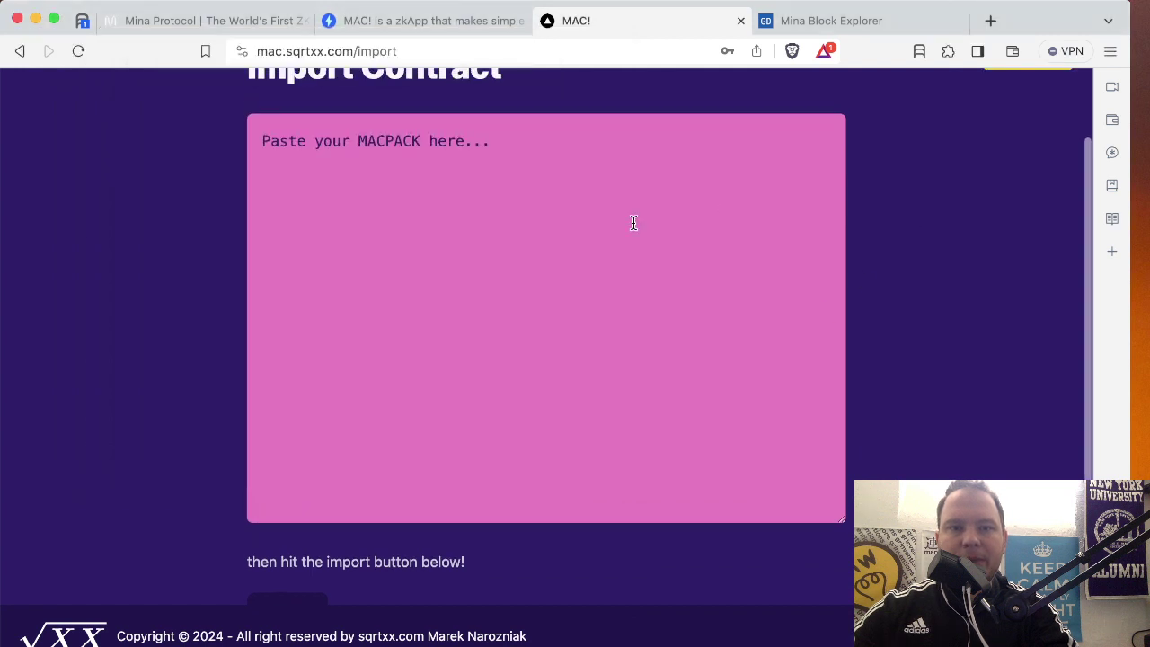
pyautogui.click(471, 165)
pyautogui.press('super+v')
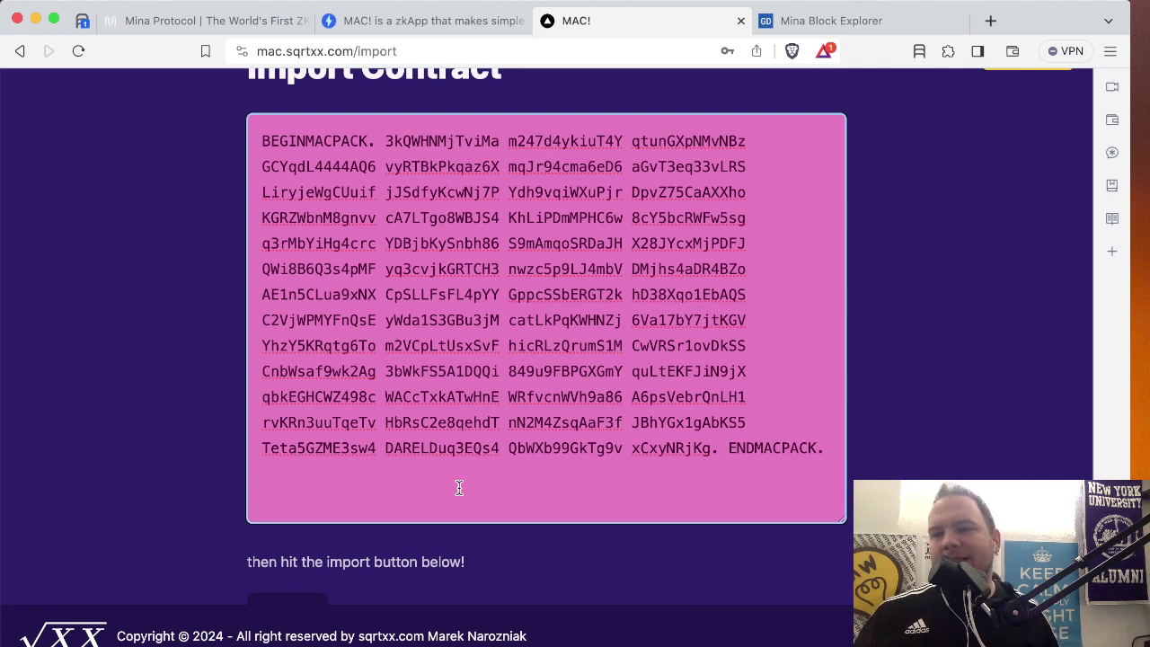
pyautogui.click(437, 269)
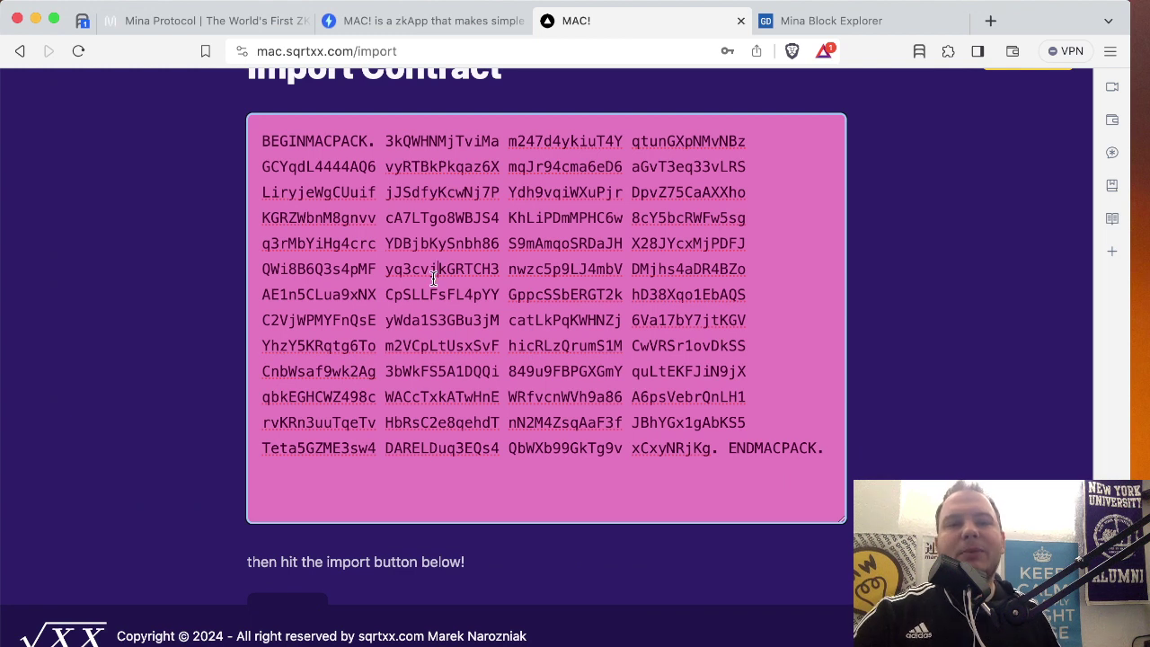
# Step: Import the contract from the MacPack pasted into the import field
pyautogui.scroll(-1, 459, 382)
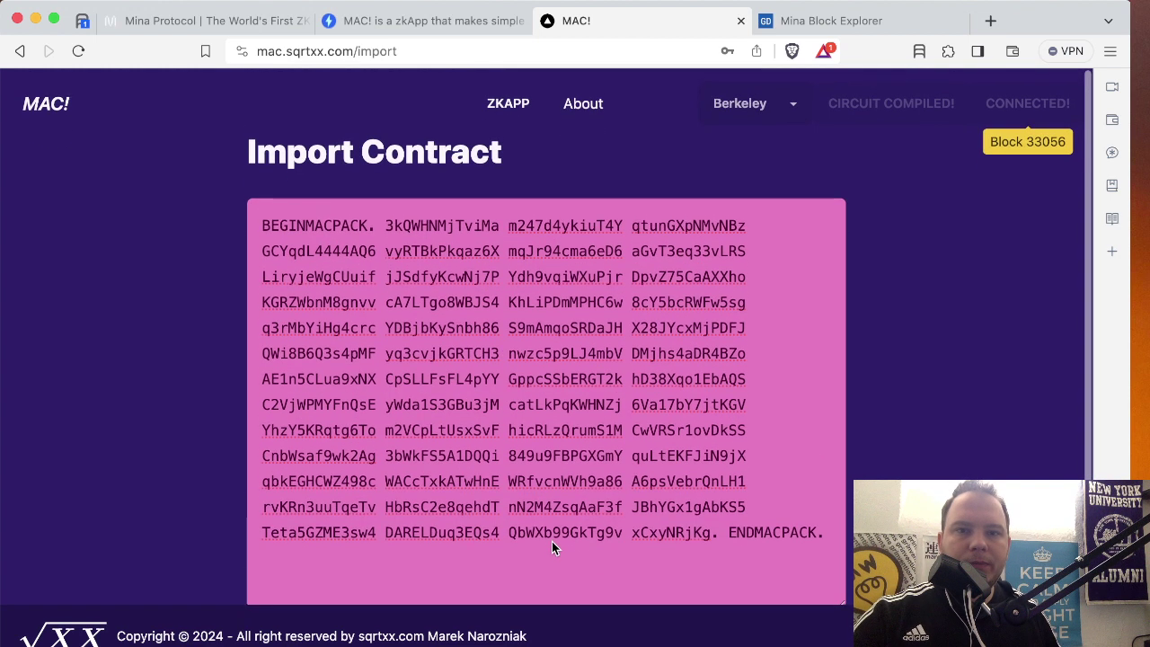
pyautogui.scroll(-5, 552, 541)
pyautogui.scroll(1, 551, 541)
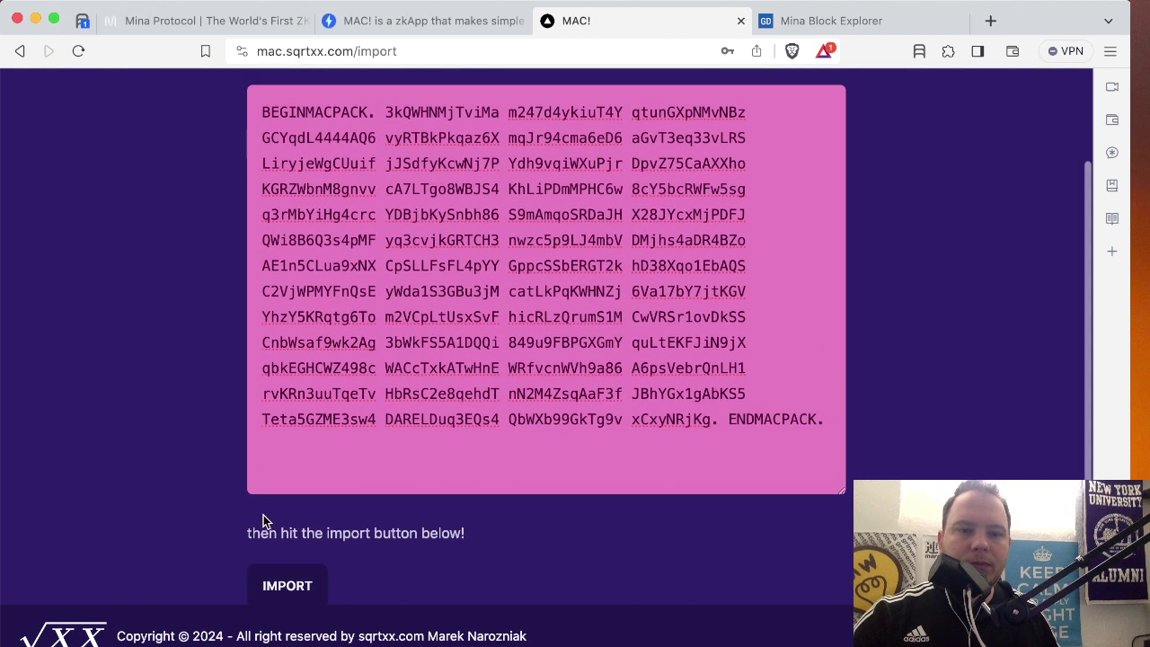
pyautogui.click(292, 589)
pyautogui.scroll(1, 332, 536)
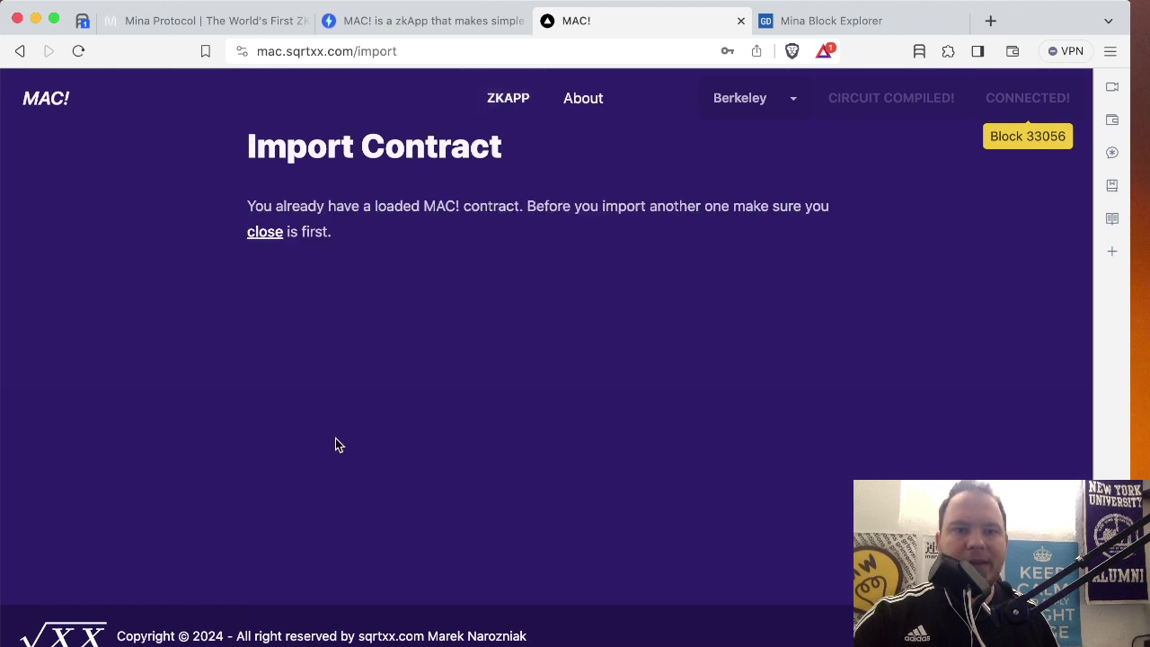
# Step: Open the imported contract's interaction page and review its involved parties, outcomes, subject description and outcome descriptions
pyautogui.moveTo(518, 86)
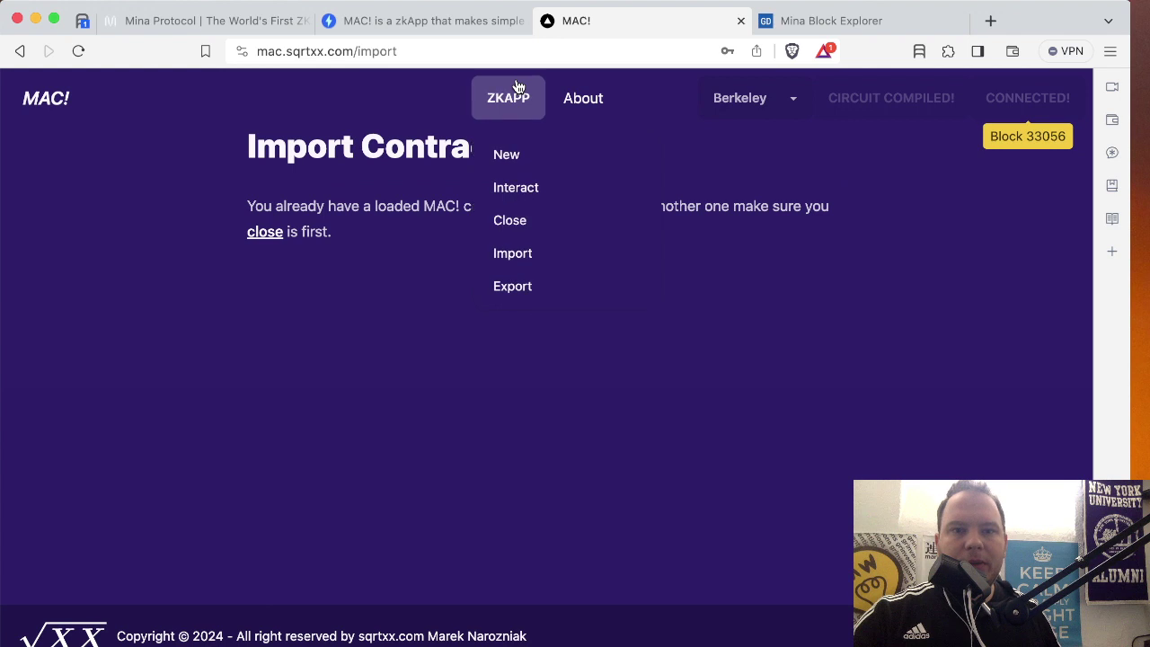
pyautogui.click(514, 190)
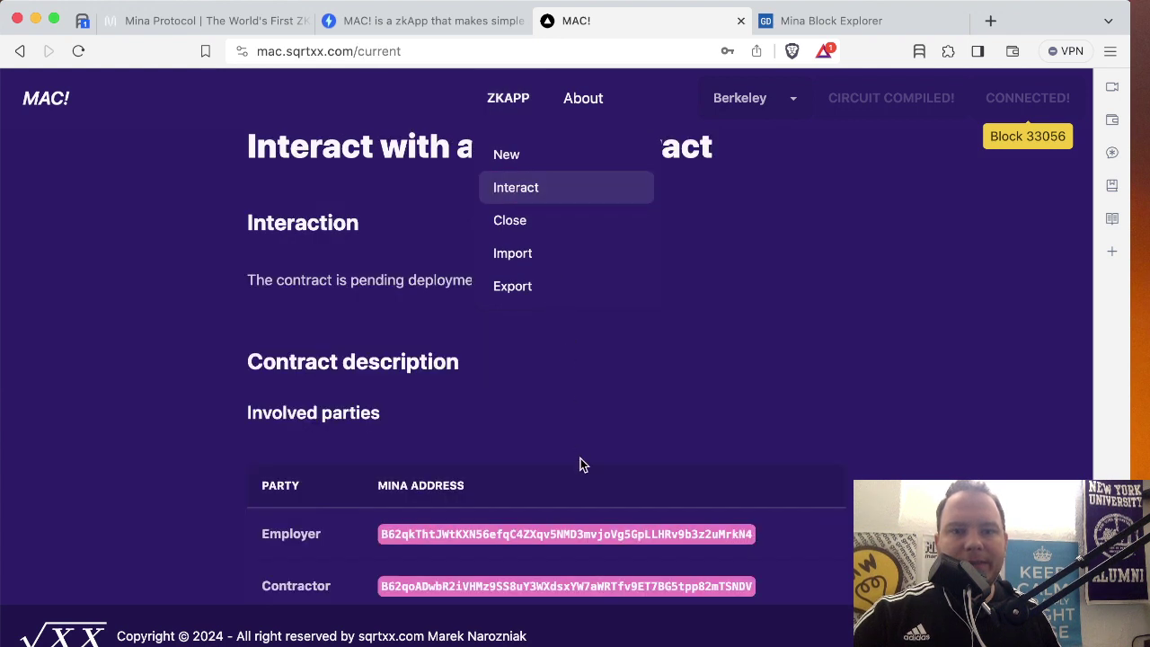
pyautogui.scroll(-3, 408, 403)
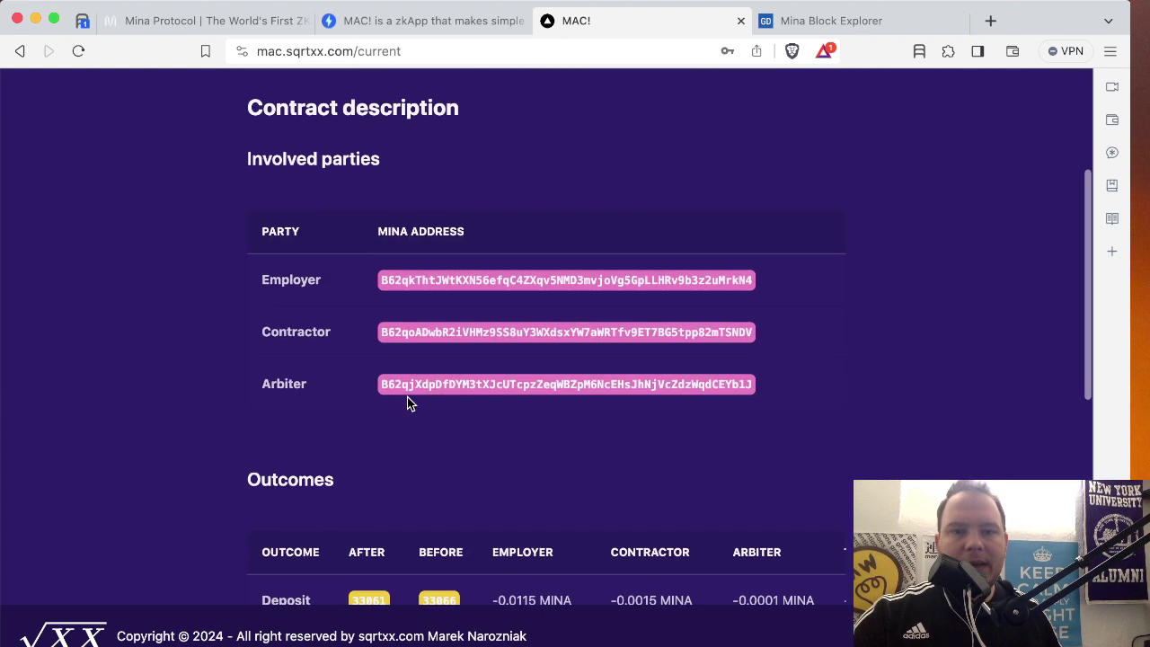
pyautogui.scroll(-4, 410, 402)
pyautogui.scroll(7, 411, 402)
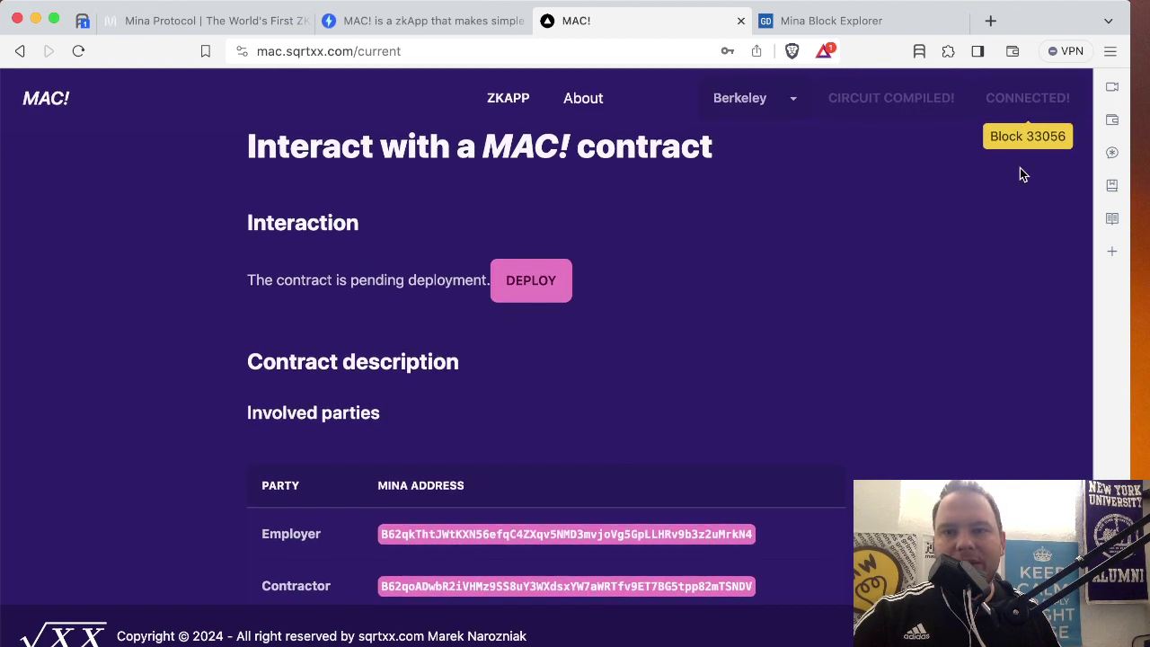
pyautogui.scroll(-8, 1022, 173)
pyautogui.scroll(5, 1020, 174)
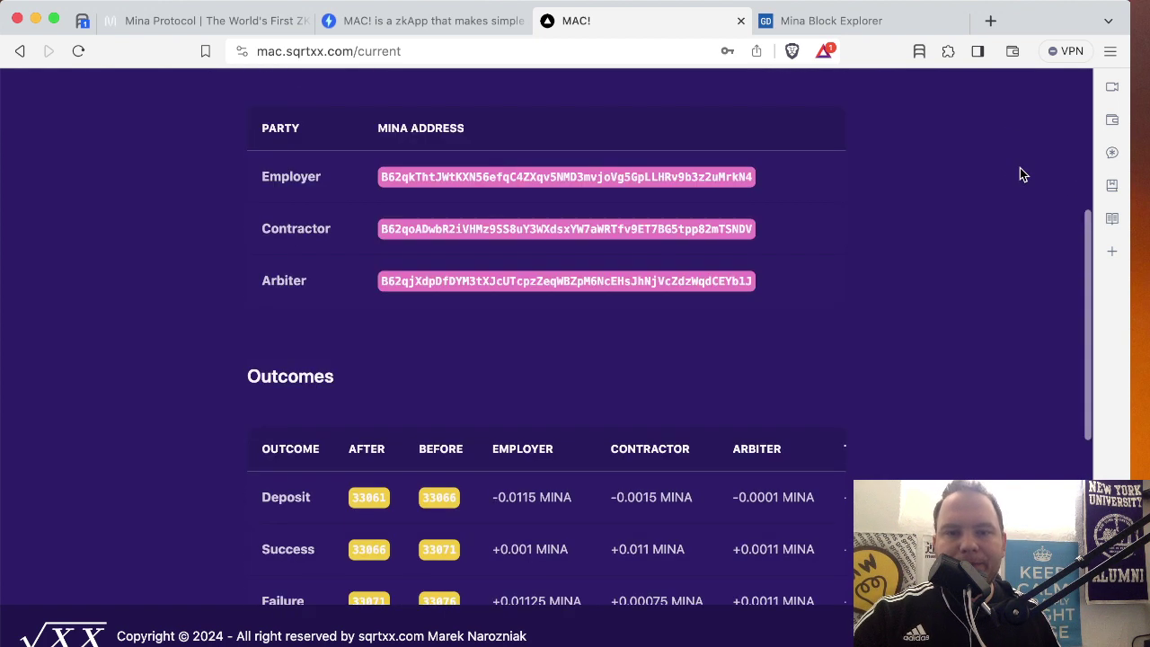
pyautogui.scroll(-6, 1020, 174)
pyautogui.scroll(2, 456, 374)
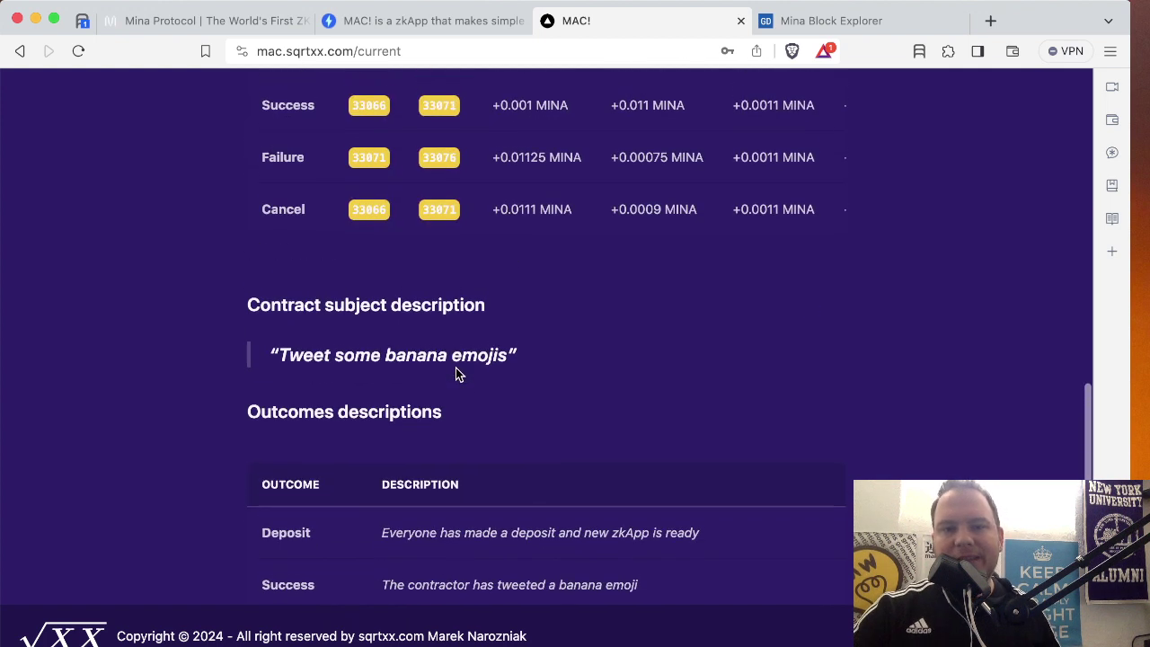
pyautogui.scroll(-2, 428, 413)
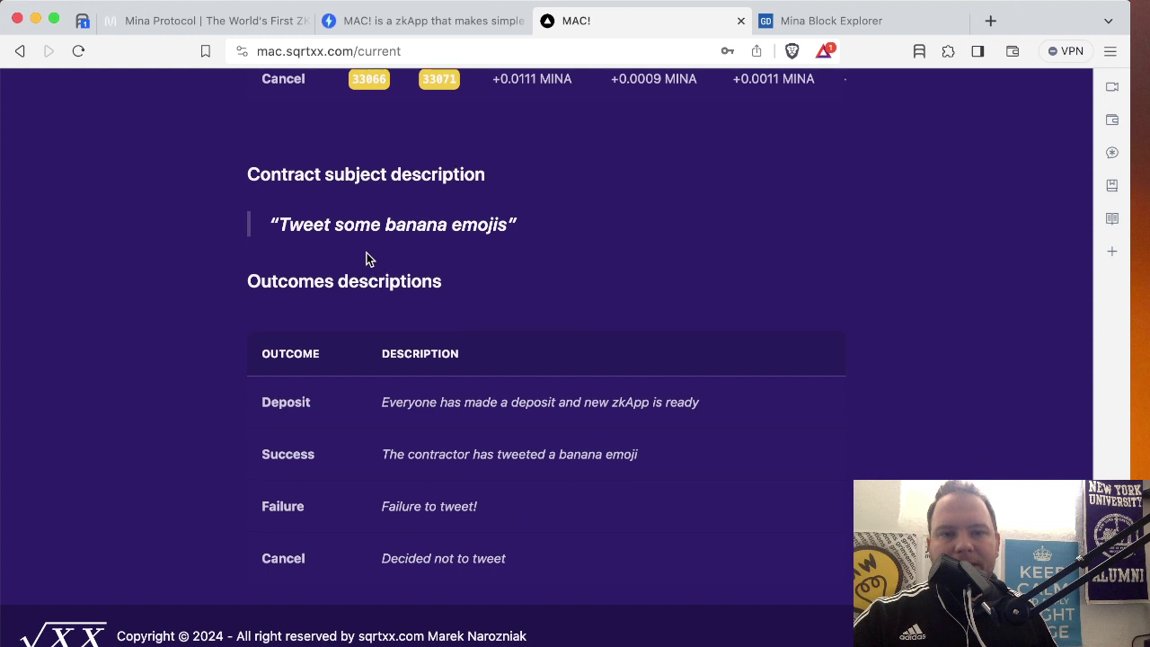
pyautogui.scroll(10, 367, 258)
pyautogui.scroll(-10, 366, 253)
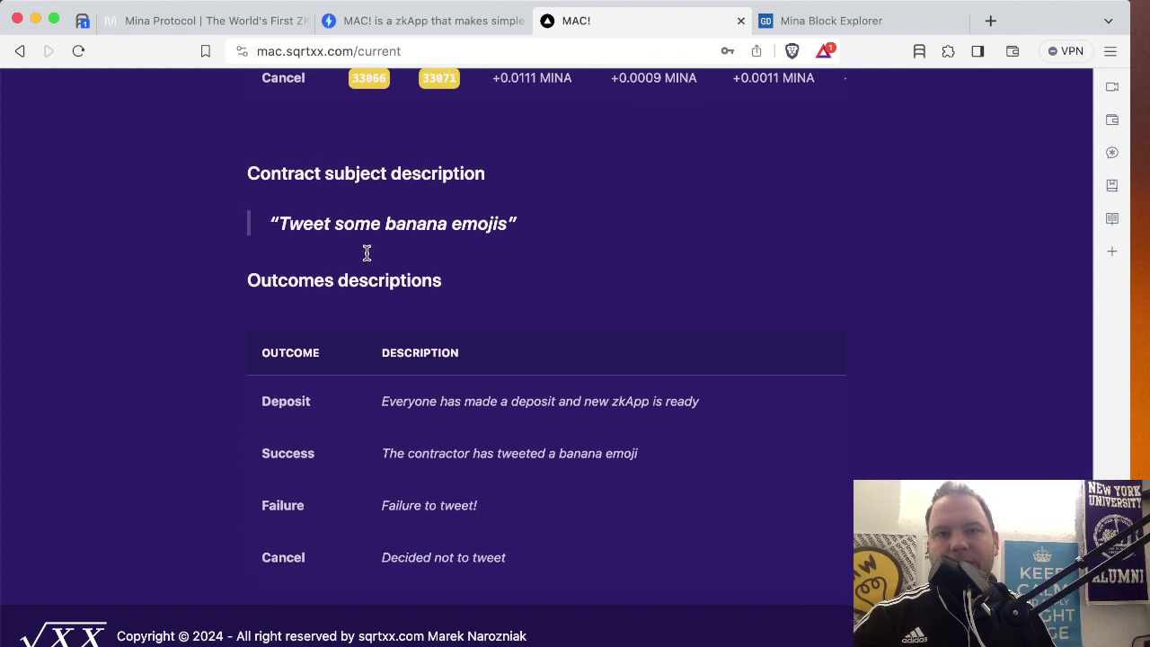
# Step: Compare the saved MacPack text in TextEdit with the imported contract's details on the interaction page, ending in the browser
pyautogui.click(598, 635)
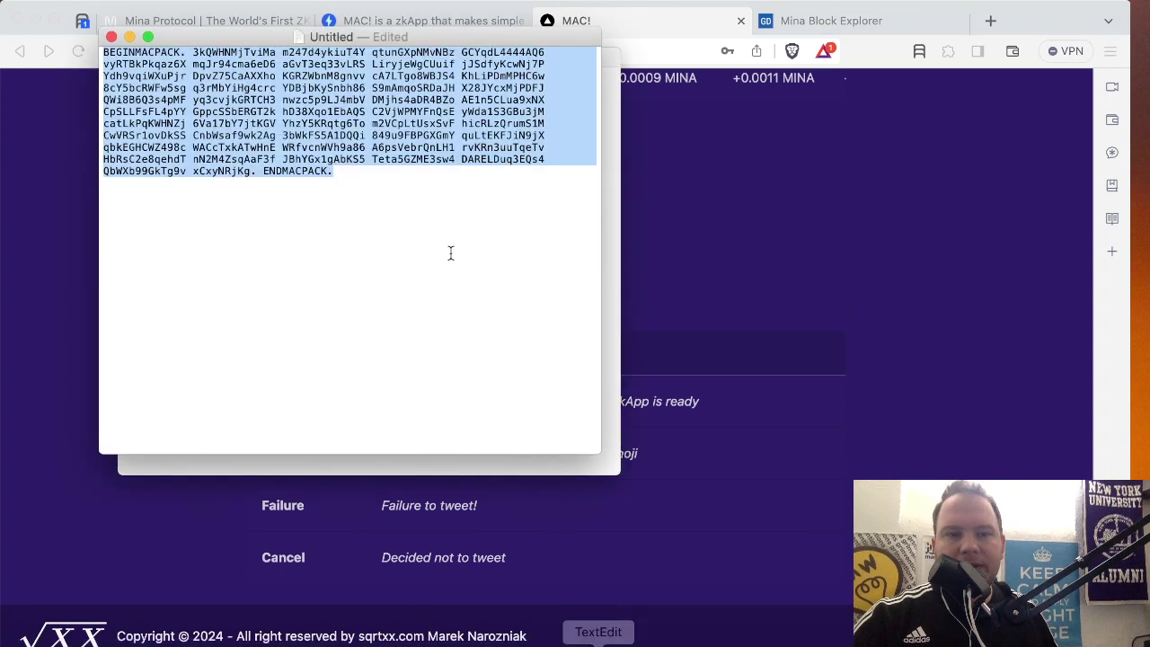
pyautogui.click(441, 236)
pyautogui.press('super+a')
pyautogui.click(707, 327)
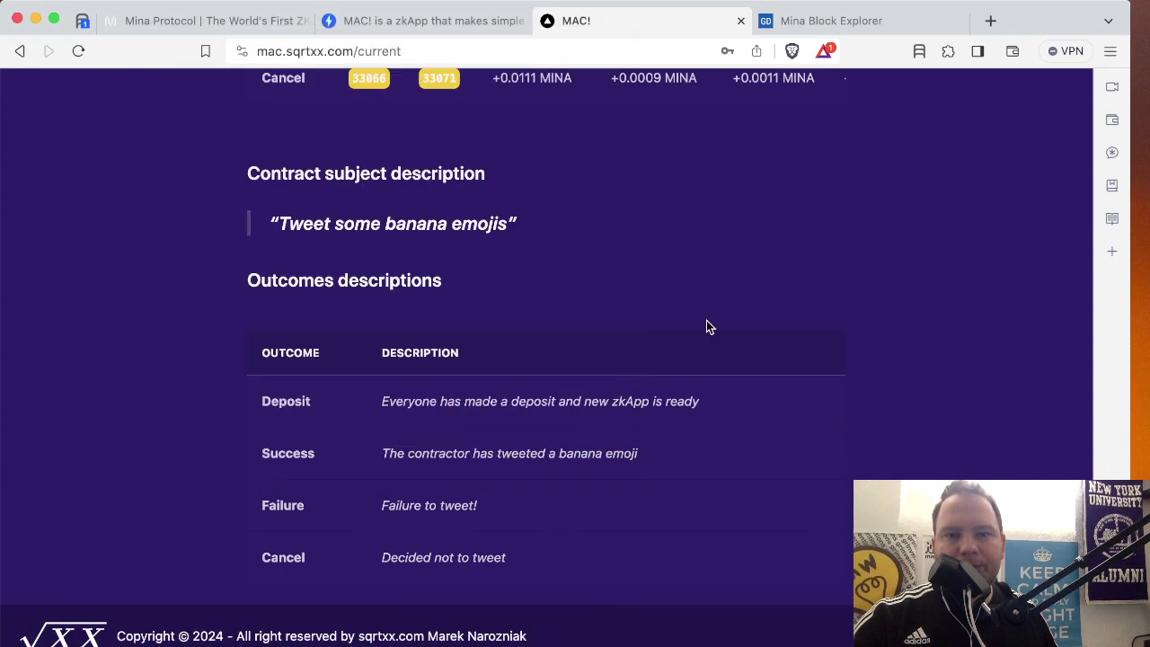
pyautogui.scroll(10, 706, 320)
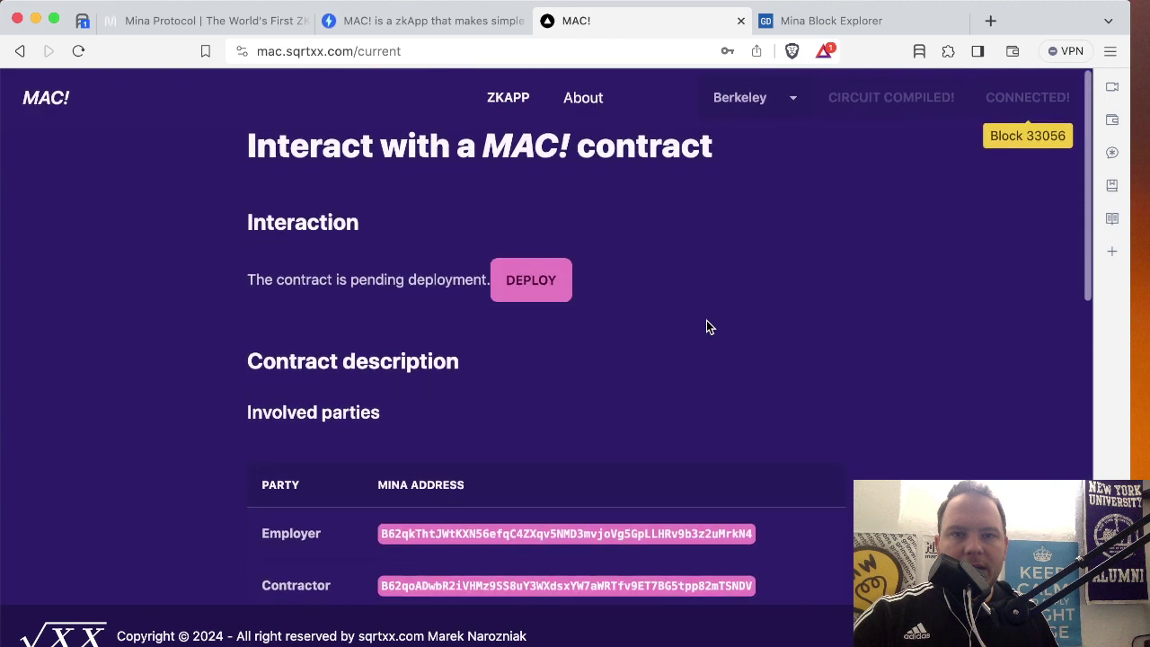
pyautogui.scroll(-10, 706, 320)
pyautogui.scroll(10, 706, 323)
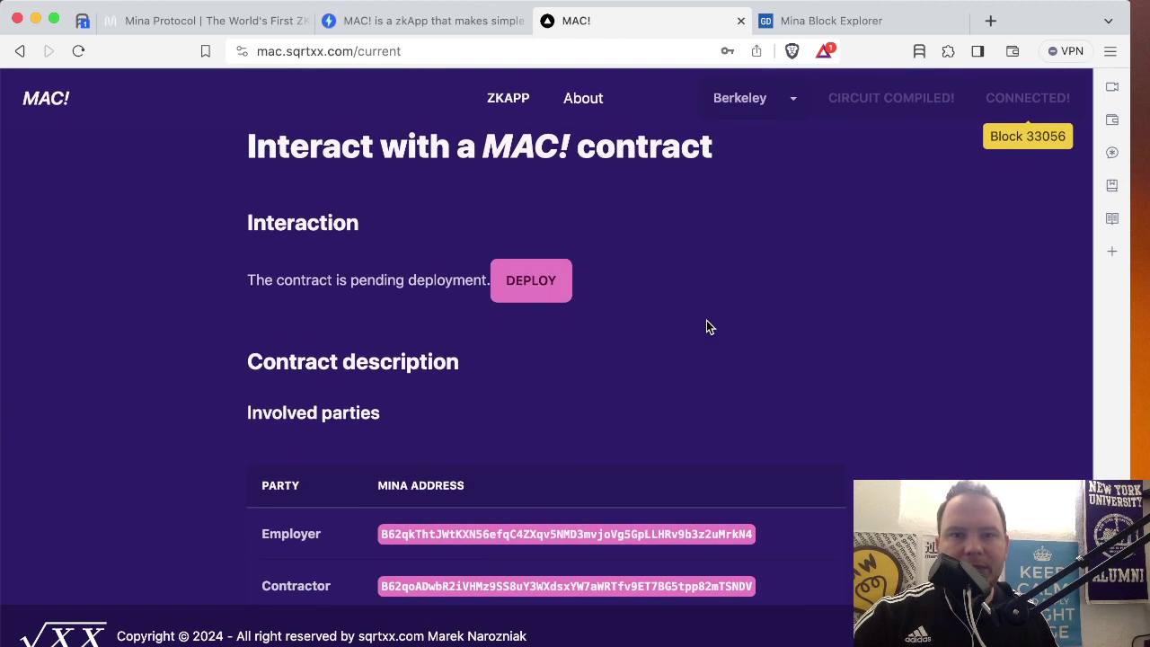
# Step: Reload the contract interaction page and go to the MAC! home page
pyautogui.click(476, 51)
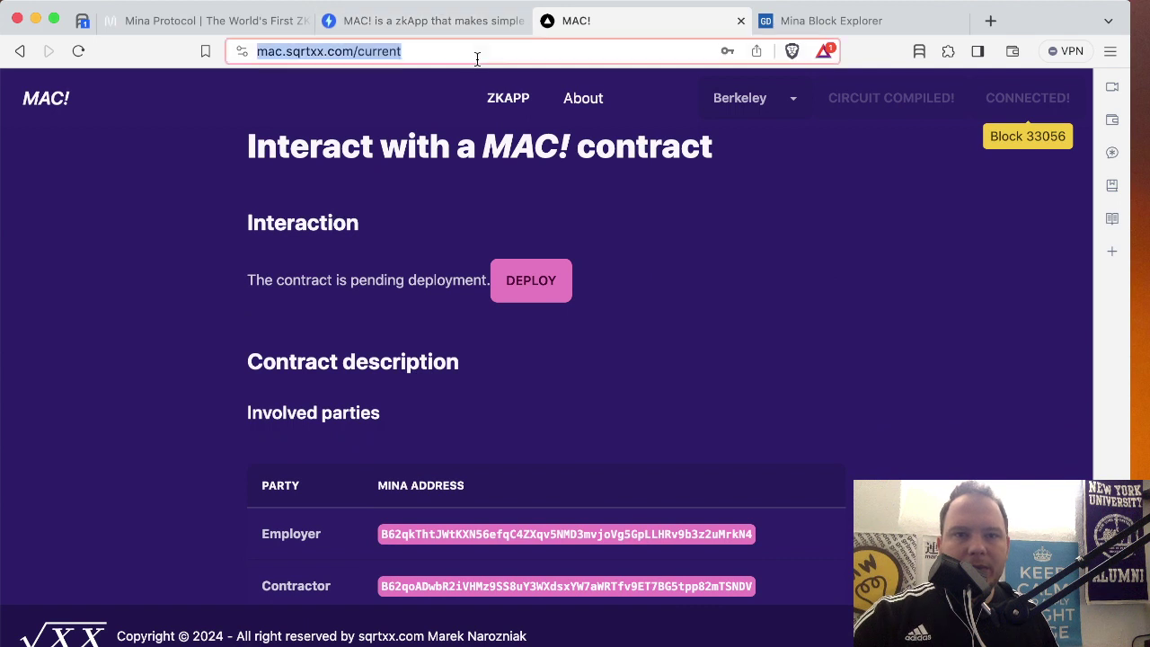
pyautogui.press('Return')
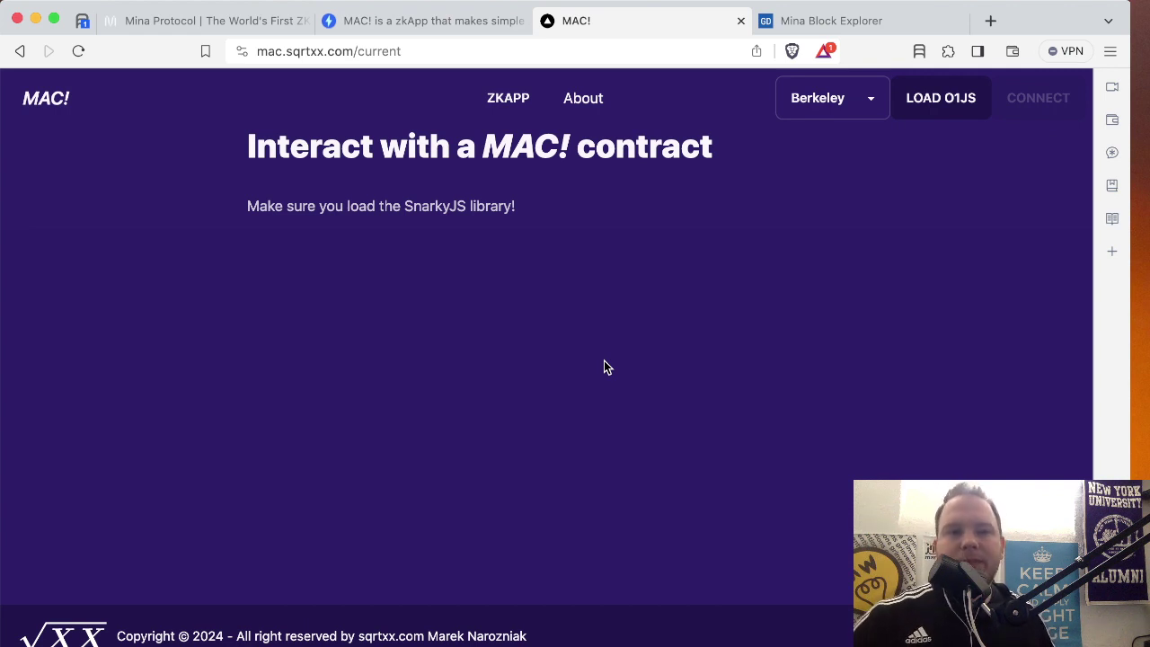
pyautogui.click(55, 92)
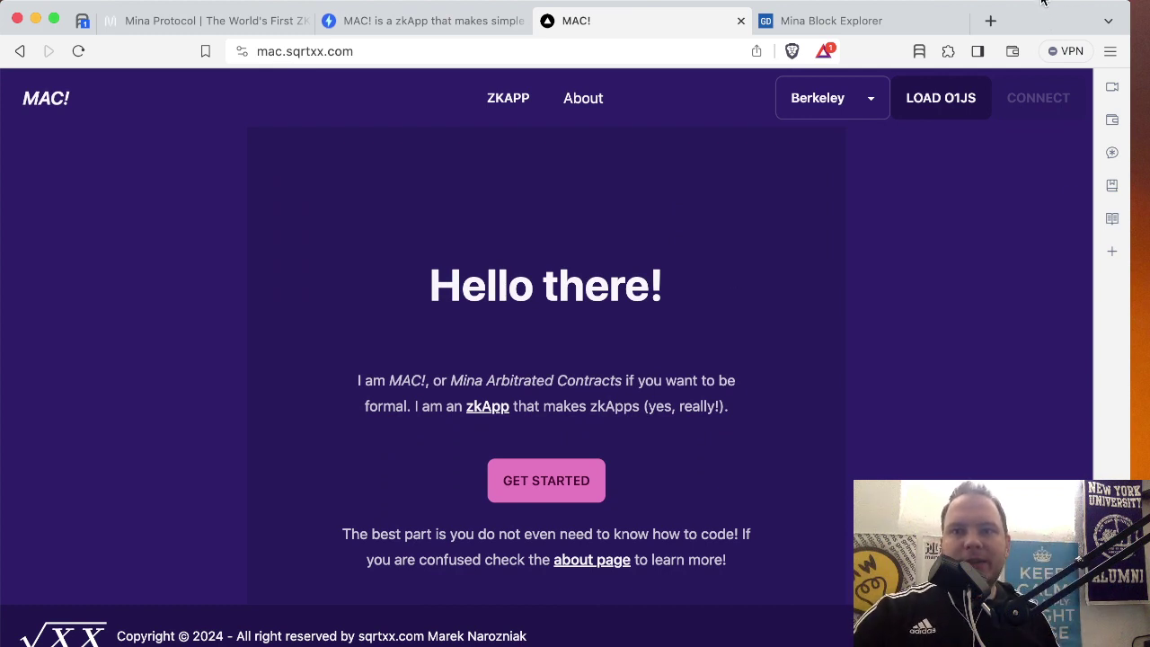
pyautogui.click(1119, 460)
pyautogui.click(1118, 460)
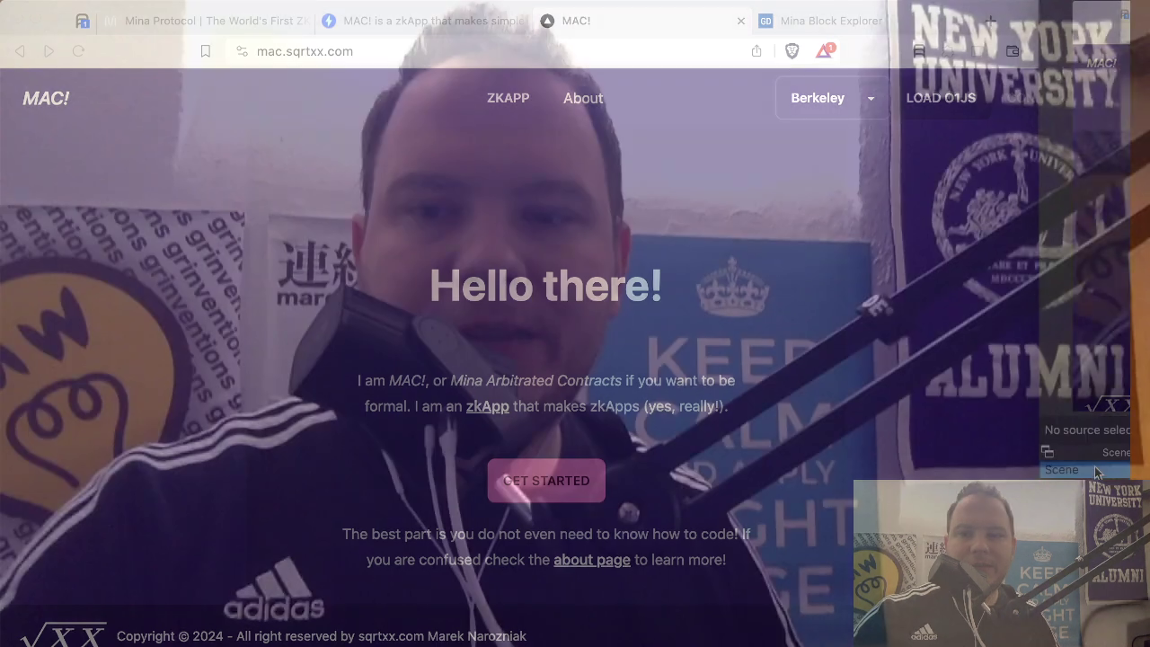